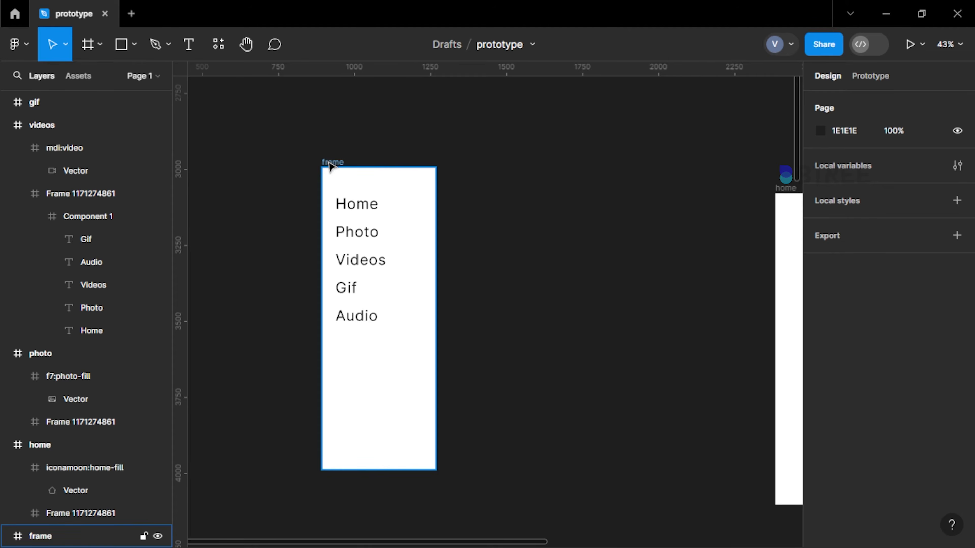
{"action": "double_click", "coordinate": [329, 162]}
{"action": "type", "text": "Menu"}
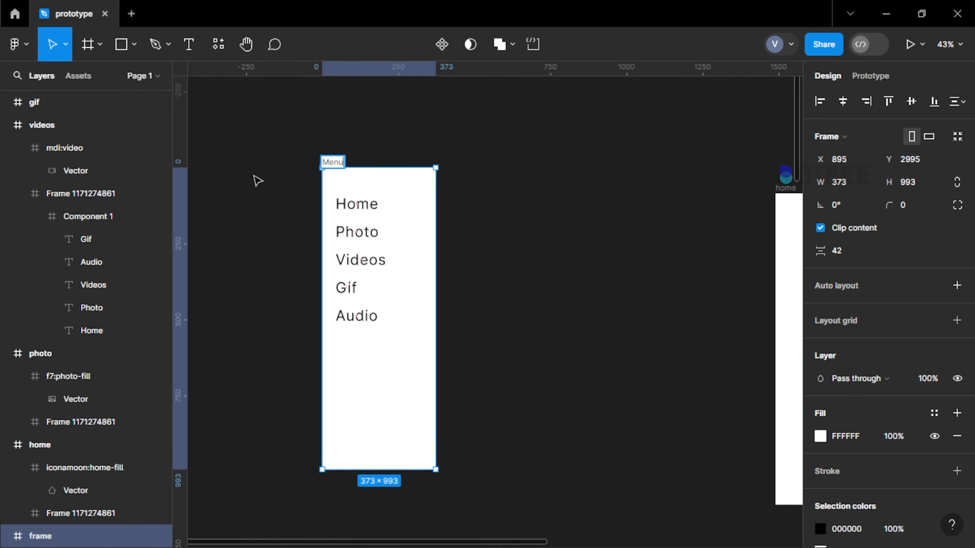
{"action": "left_click", "coordinate": [254, 176]}
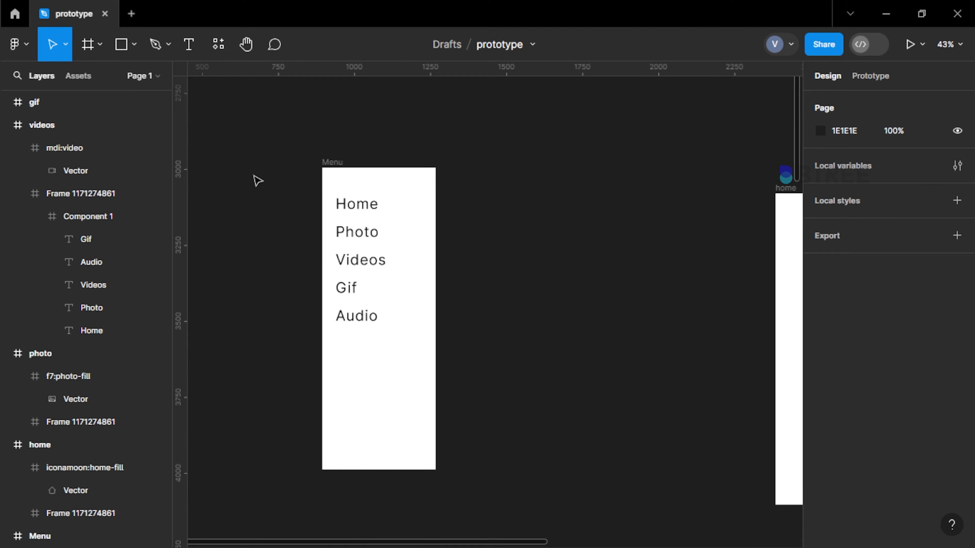
{"action": "key", "text": "ctrl+z"}
Rename the frame holding the standalone list of links as "menu"
{"action": "left_click", "coordinate": [254, 177]}
{"action": "double_click", "coordinate": [333, 161]}
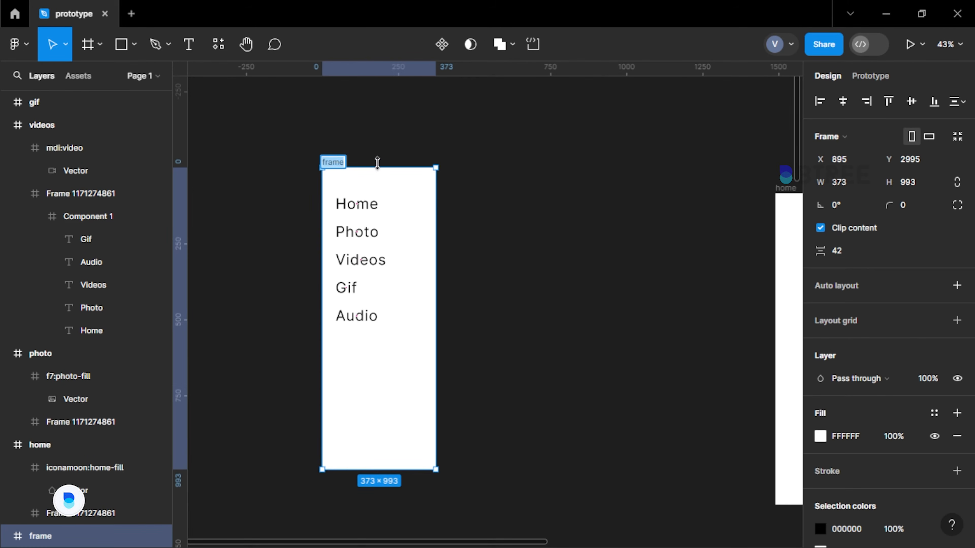
{"action": "type", "text": "menu"}
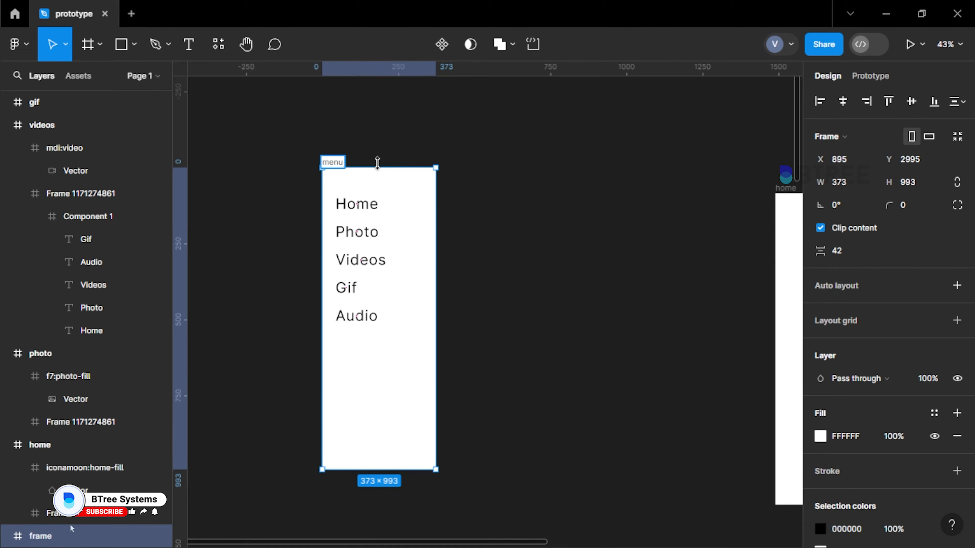
{"action": "left_click", "coordinate": [294, 168]}
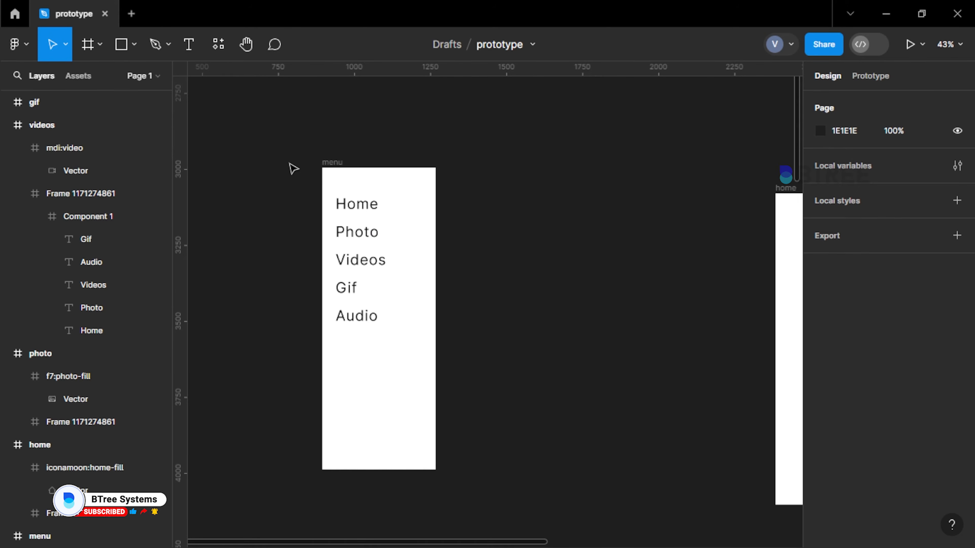
Examine the menu frame and the link lists in the home, photo, videos and gif frames
{"action": "scroll", "coordinate": [278, 183], "scroll_direction": "down", "scroll_amount": 3}
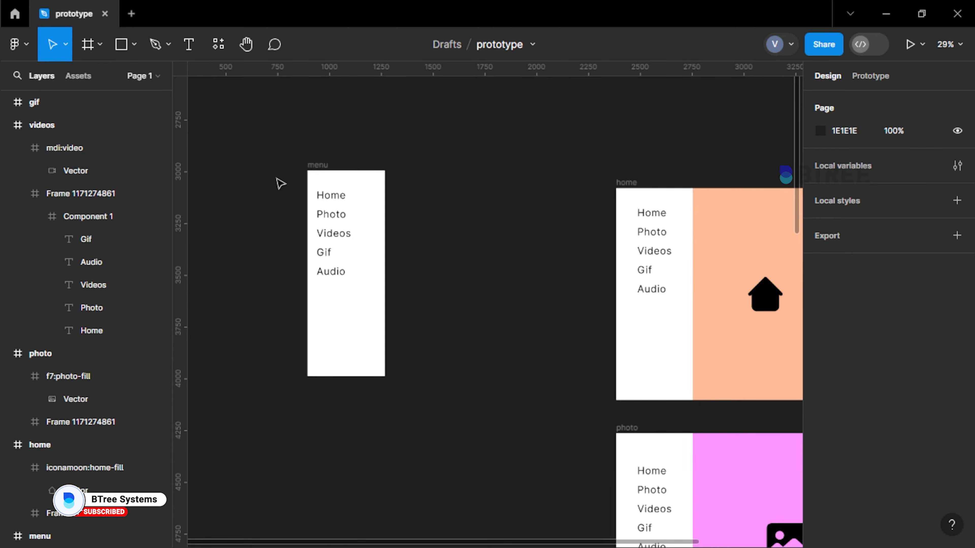
{"action": "scroll", "coordinate": [710, 251], "scroll_direction": "up", "scroll_amount": 3}
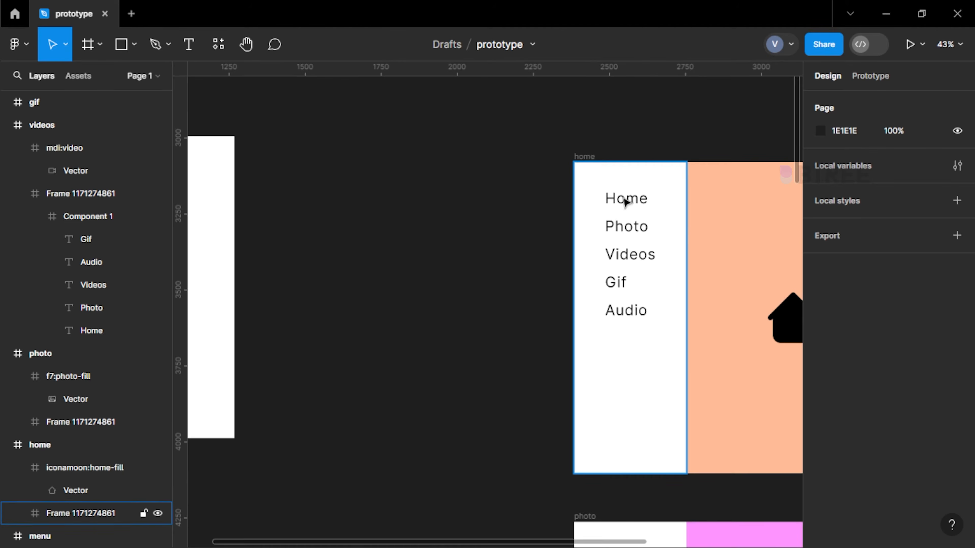
{"action": "scroll", "coordinate": [518, 196], "scroll_direction": "down", "scroll_amount": 5}
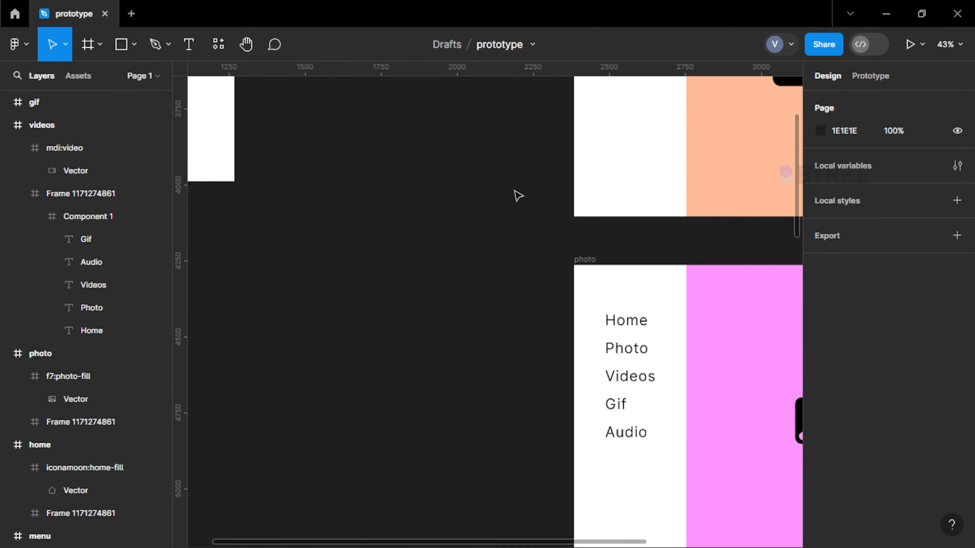
{"action": "scroll", "coordinate": [625, 343], "scroll_direction": "down", "scroll_amount": 8}
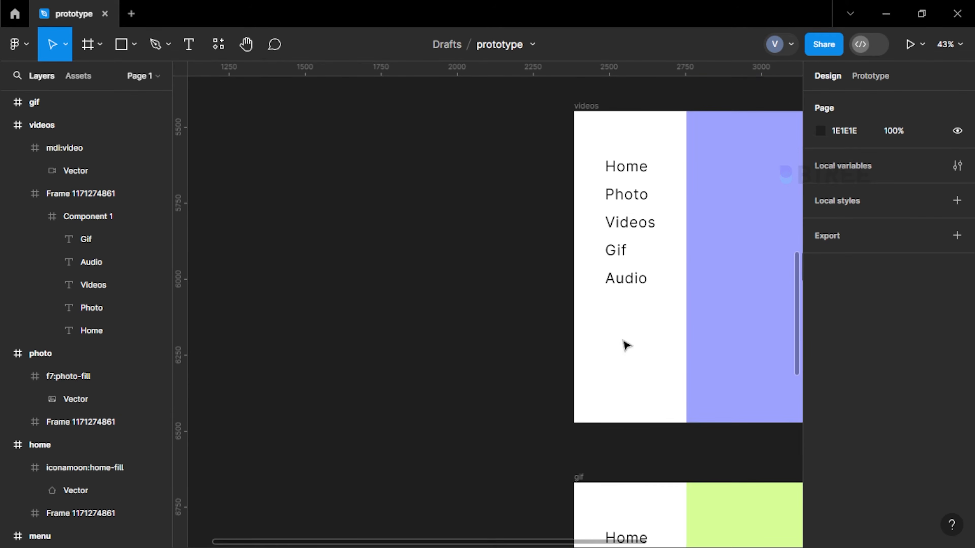
{"action": "scroll", "coordinate": [624, 344], "scroll_direction": "down", "scroll_amount": 5}
{"action": "scroll", "coordinate": [503, 246], "scroll_direction": "down", "scroll_amount": 5}
{"action": "scroll", "coordinate": [503, 247], "scroll_direction": "up", "scroll_amount": 8}
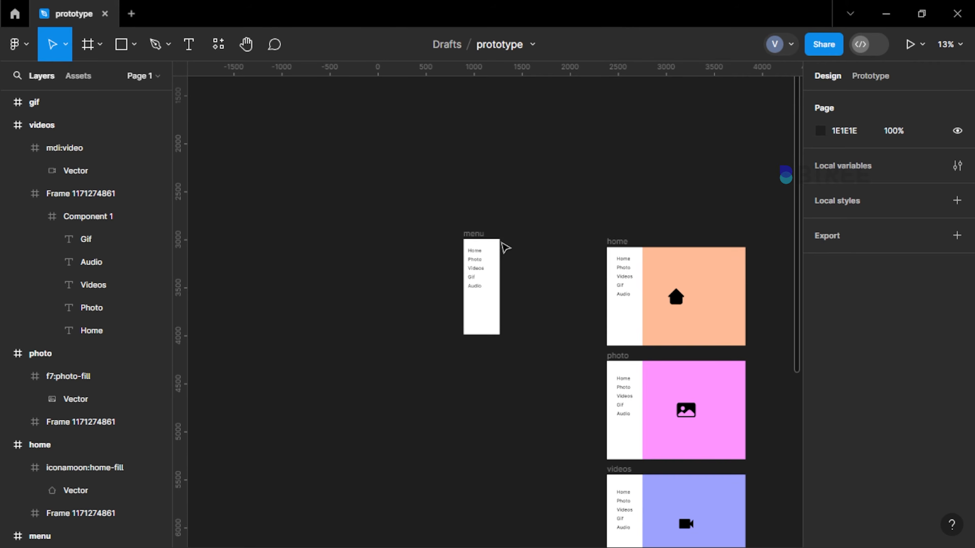
{"action": "scroll", "coordinate": [501, 253], "scroll_direction": "up", "scroll_amount": 6}
{"action": "left_click", "coordinate": [395, 248]}
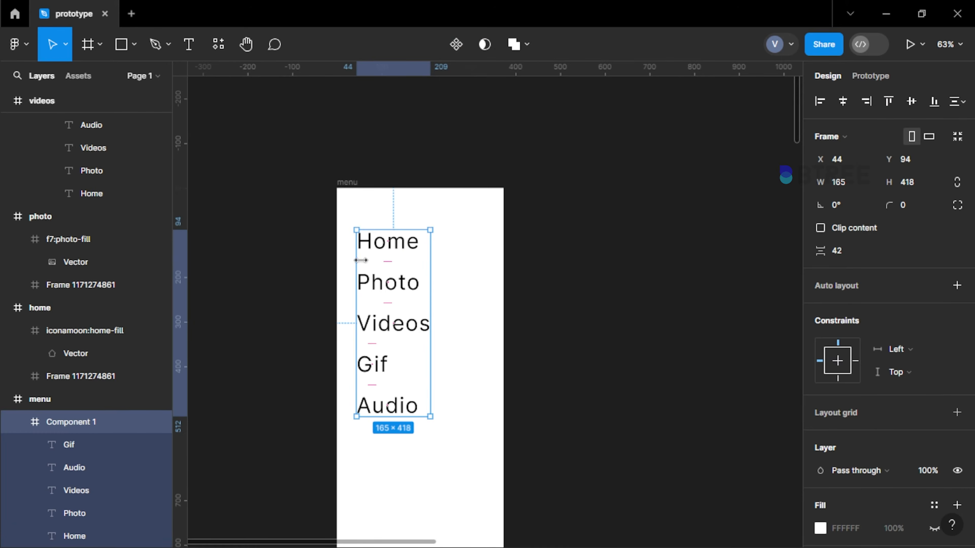
{"action": "double_click", "coordinate": [408, 249]}
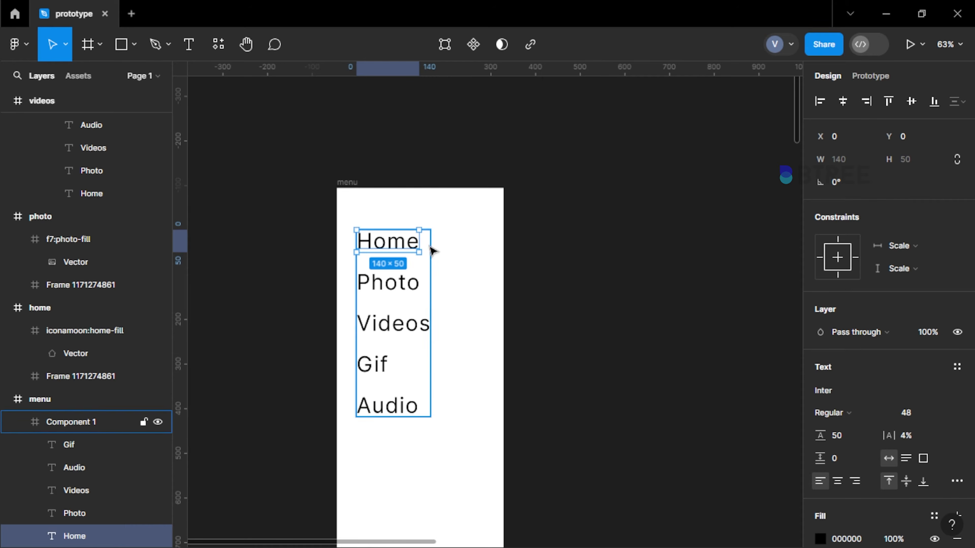
{"action": "scroll", "coordinate": [307, 243], "scroll_direction": "down", "scroll_amount": 2}
{"action": "scroll", "coordinate": [253, 220], "scroll_direction": "down", "scroll_amount": 4}
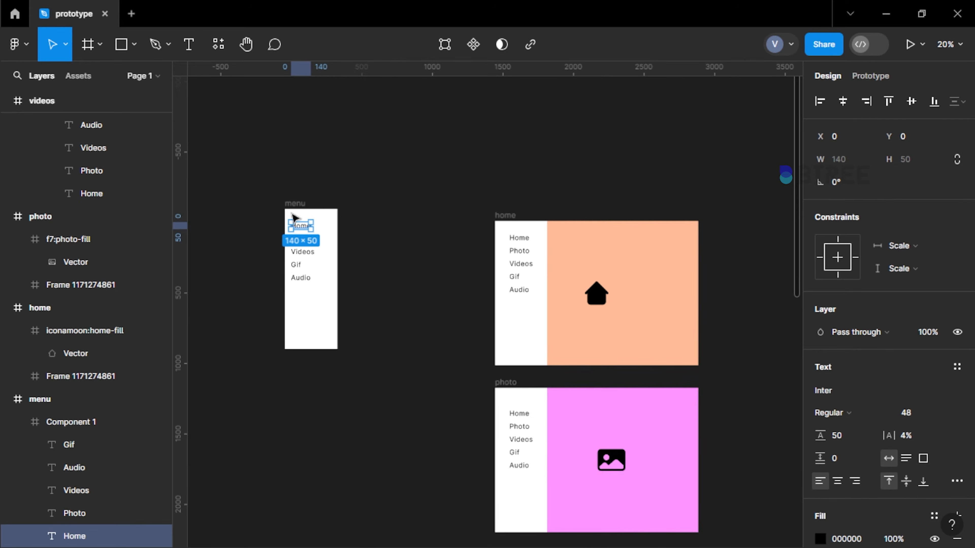
{"action": "left_click", "coordinate": [868, 76]}
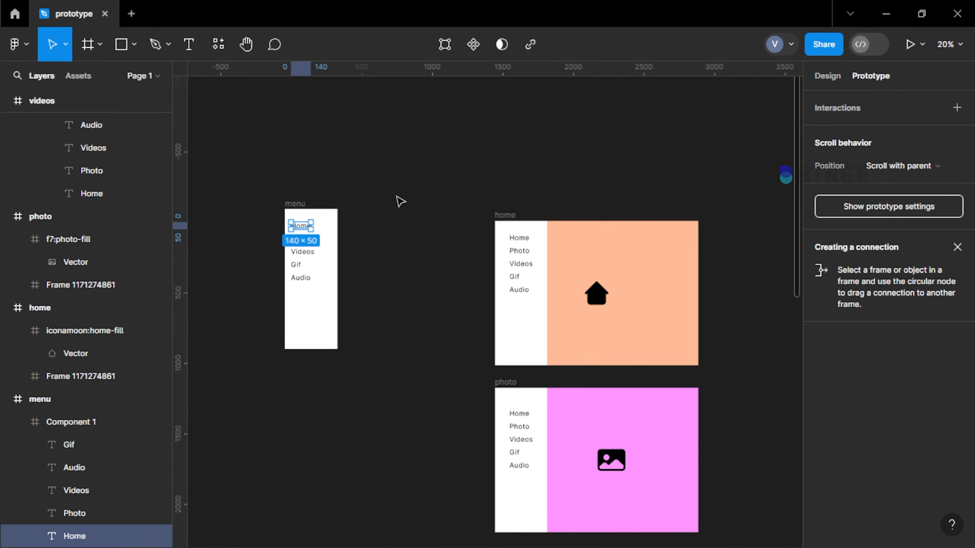
{"action": "scroll", "coordinate": [316, 257], "scroll_direction": "up", "scroll_amount": 2}
{"action": "mouse_move", "coordinate": [318, 217]}
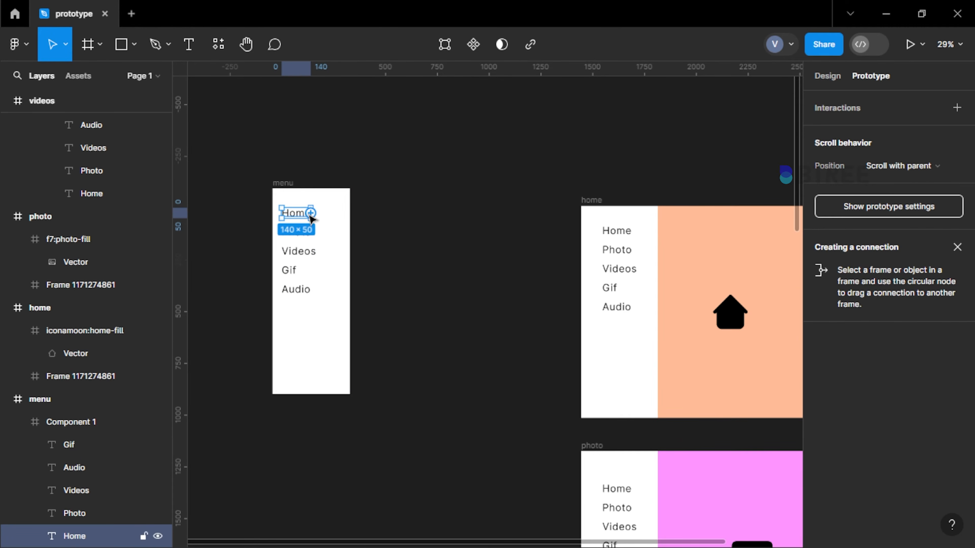
{"action": "left_click", "coordinate": [836, 78]}
{"action": "left_click", "coordinate": [604, 104]}
Ungroup the component of link texts in the menu frame so each text is a separate layer
{"action": "left_click", "coordinate": [304, 235]}
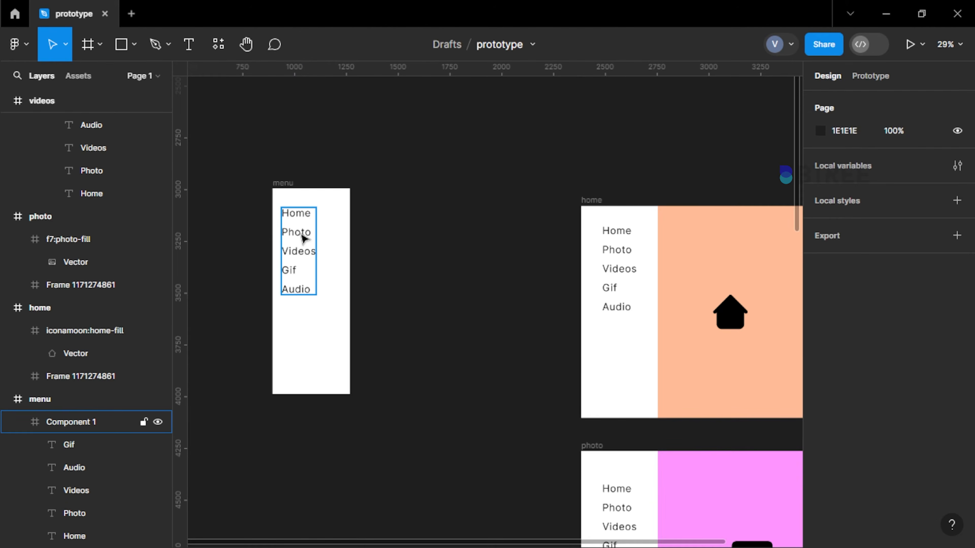
{"action": "key", "text": "ctrl+shift+g"}
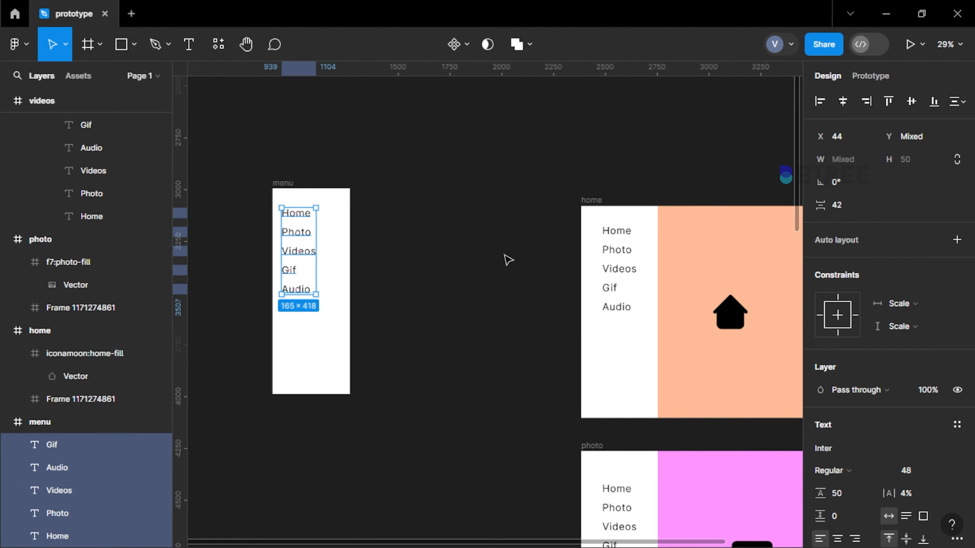
{"action": "left_click", "coordinate": [616, 253]}
{"action": "key", "text": "ctrl+v"}
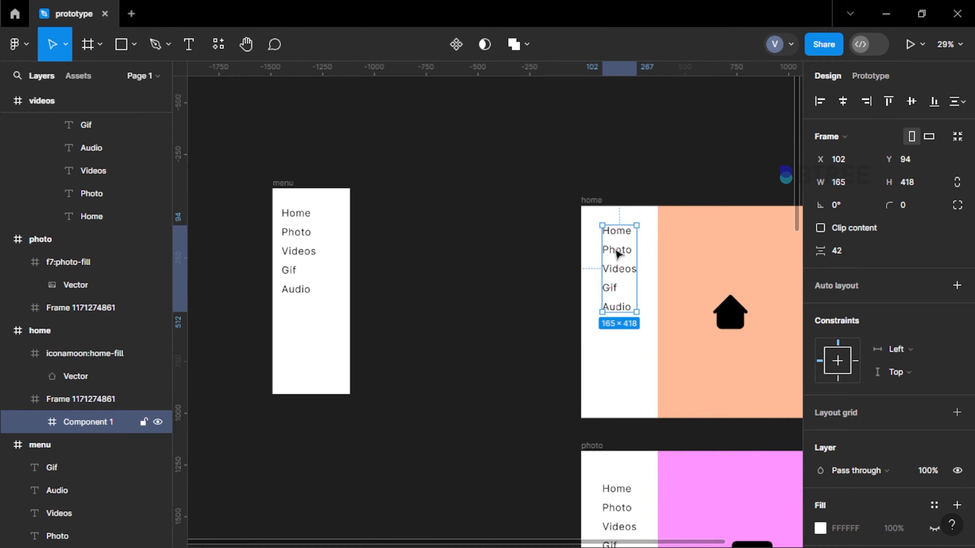
{"action": "key", "text": "Escape"}
Add an On click interaction to the menu frame's Home text that navigates to the home frame
{"action": "scroll", "coordinate": [296, 215], "scroll_direction": "up", "scroll_amount": 3}
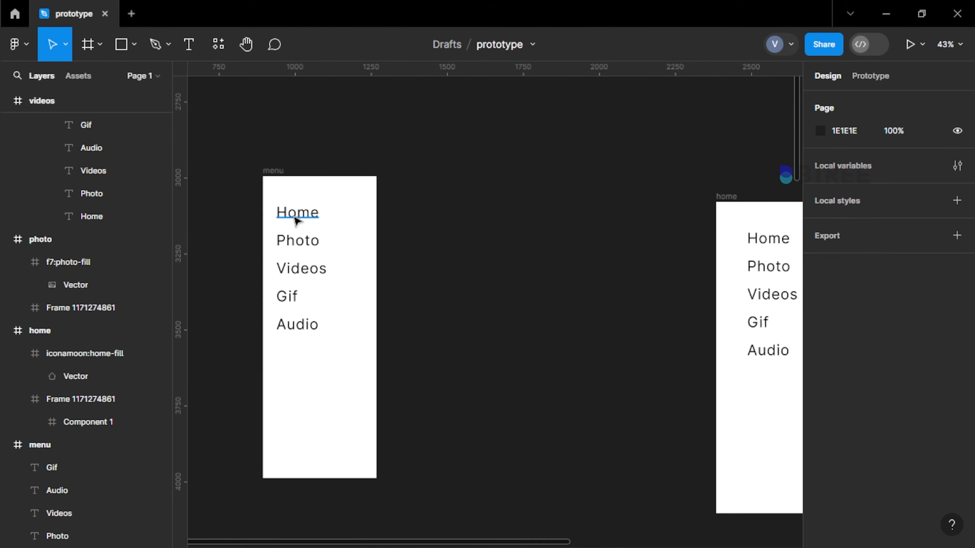
{"action": "left_click", "coordinate": [296, 213]}
{"action": "left_click", "coordinate": [866, 78]}
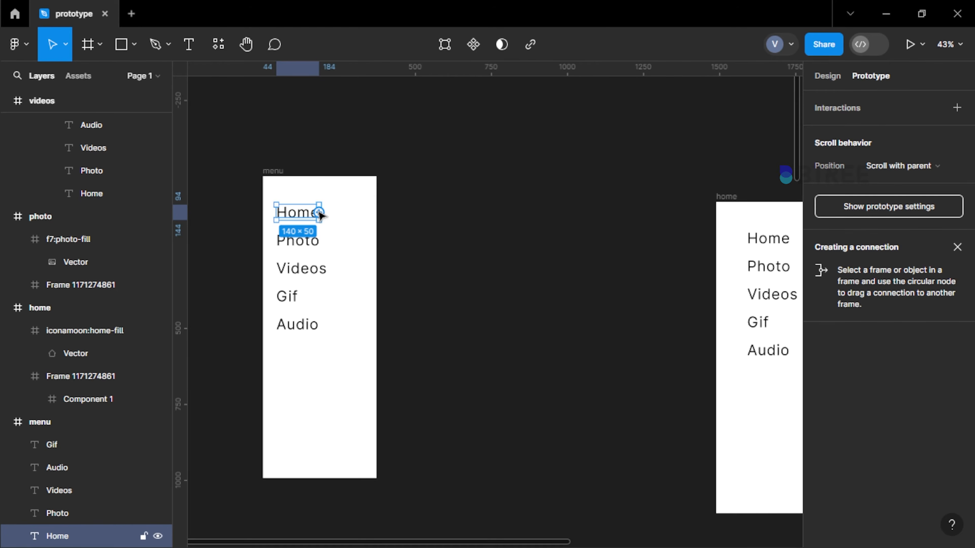
{"action": "left_click", "coordinate": [826, 109]}
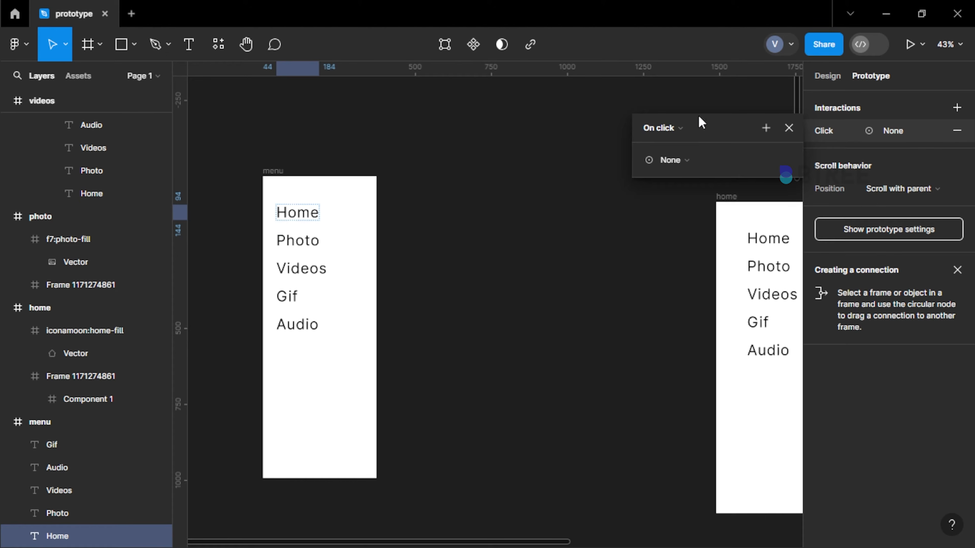
{"action": "left_click", "coordinate": [656, 130]}
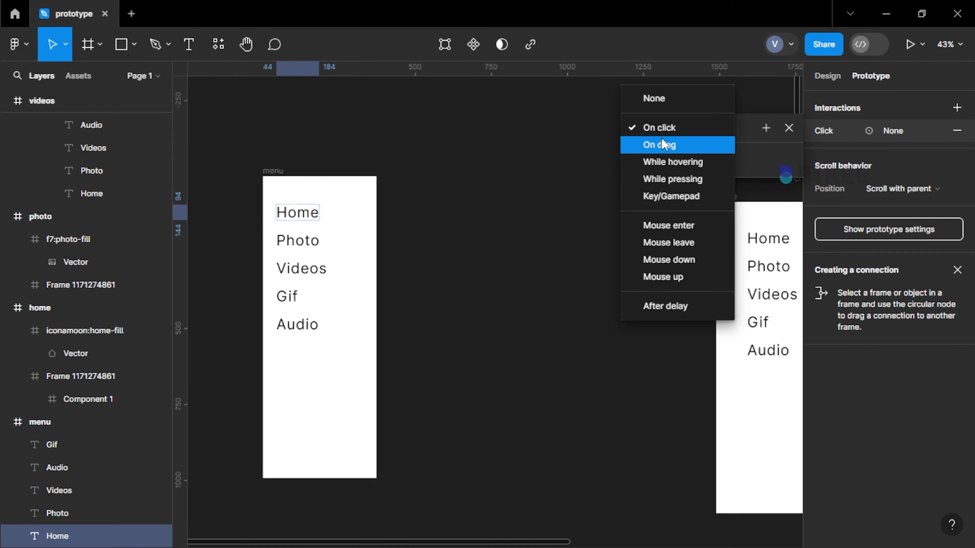
{"action": "left_click", "coordinate": [662, 127]}
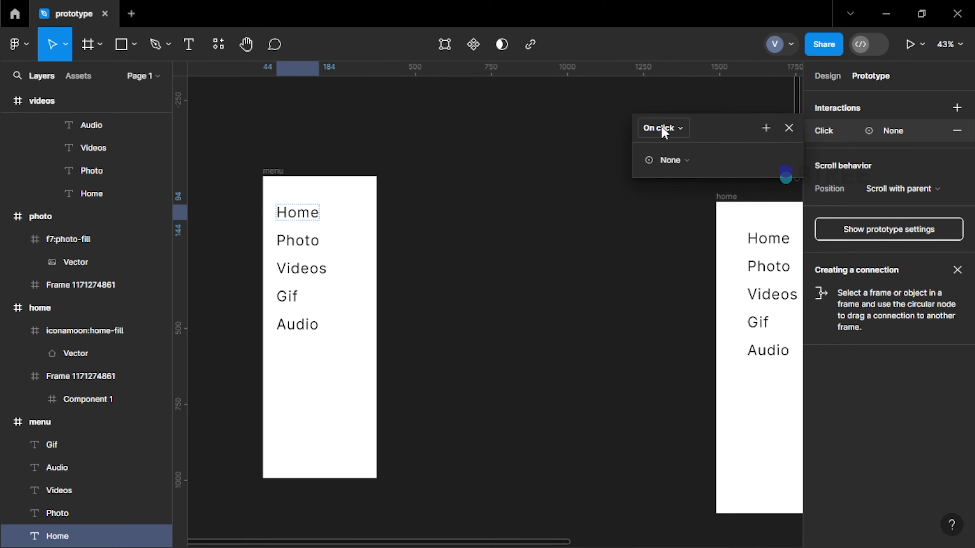
{"action": "left_click", "coordinate": [670, 158]}
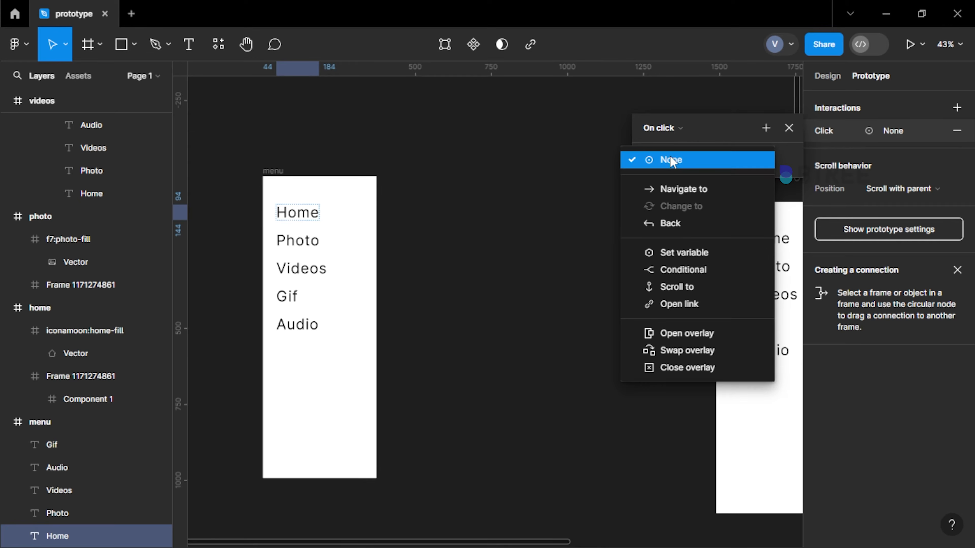
{"action": "left_click", "coordinate": [682, 188]}
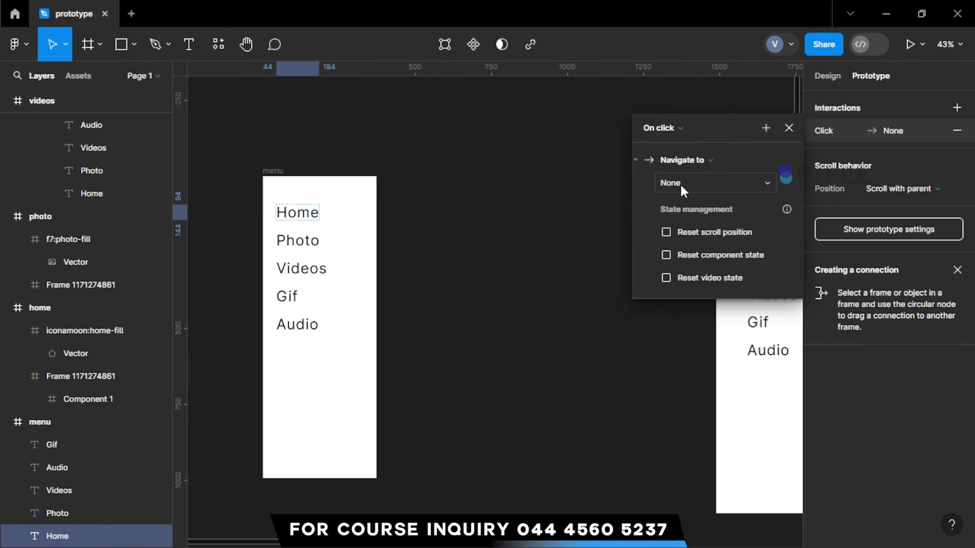
{"action": "left_click", "coordinate": [694, 180]}
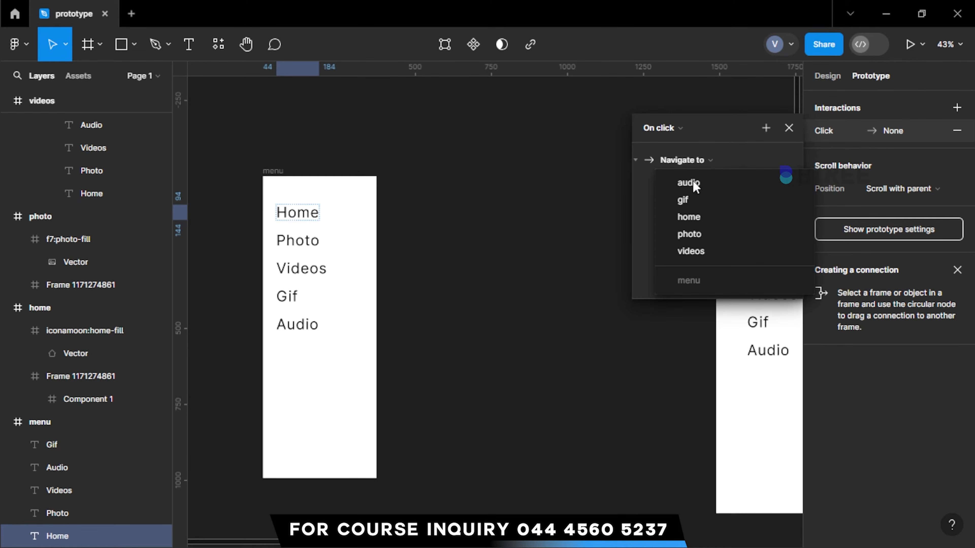
{"action": "left_click", "coordinate": [700, 217]}
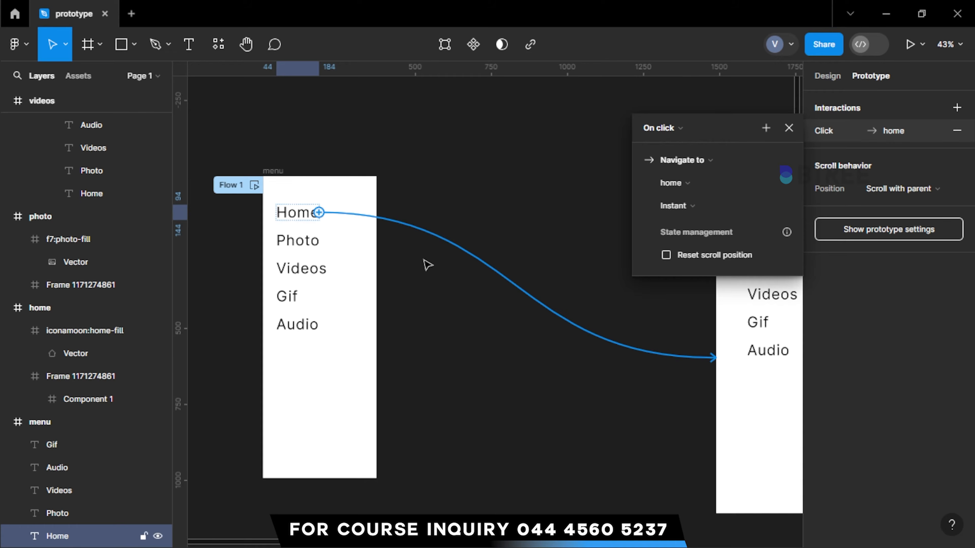
Add an On click interaction to the menu frame's Photo text that navigates to the photo frame
{"action": "left_click", "coordinate": [308, 242]}
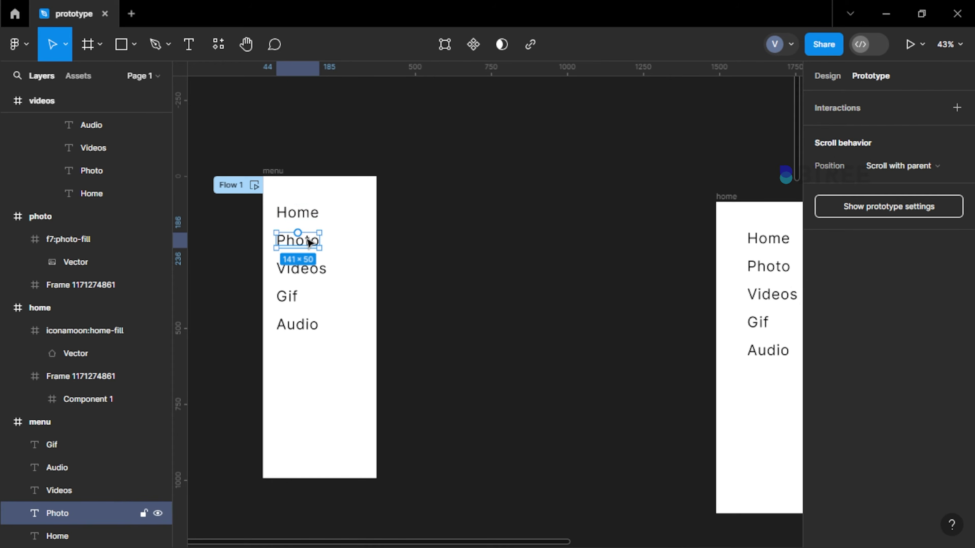
{"action": "left_click", "coordinate": [839, 112]}
{"action": "left_click", "coordinate": [670, 119]}
{"action": "left_click", "coordinate": [670, 119]}
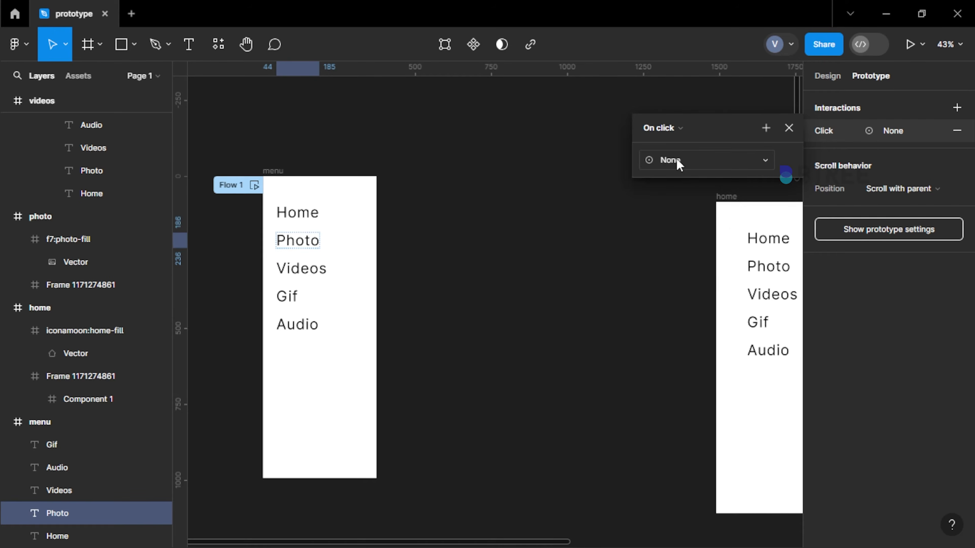
{"action": "left_click", "coordinate": [679, 164]}
{"action": "left_click", "coordinate": [690, 190]}
{"action": "left_click", "coordinate": [696, 183]}
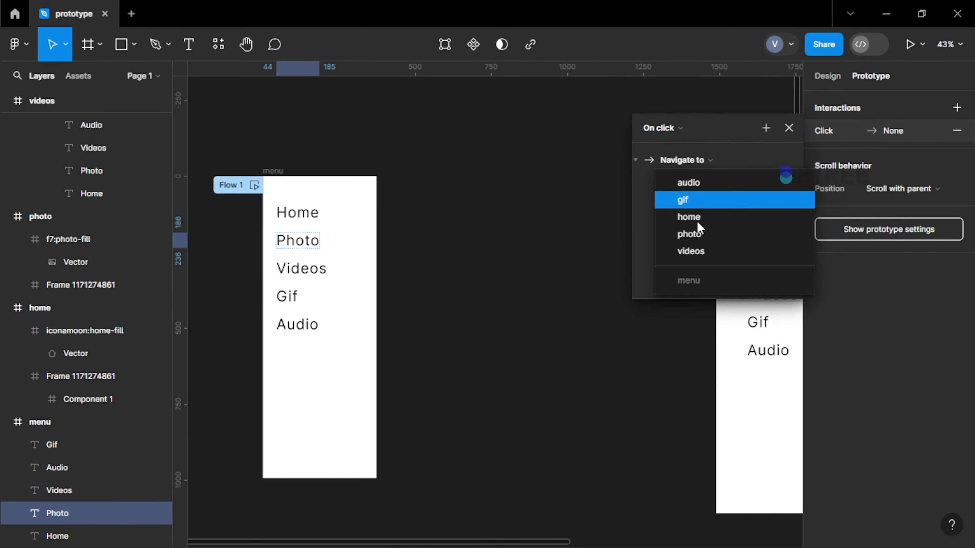
{"action": "left_click", "coordinate": [689, 233]}
Add an On click interaction to the menu frame's Videos text that navigates to the videos frame
{"action": "left_click", "coordinate": [301, 268]}
{"action": "left_click", "coordinate": [852, 109]}
{"action": "left_click", "coordinate": [681, 163]}
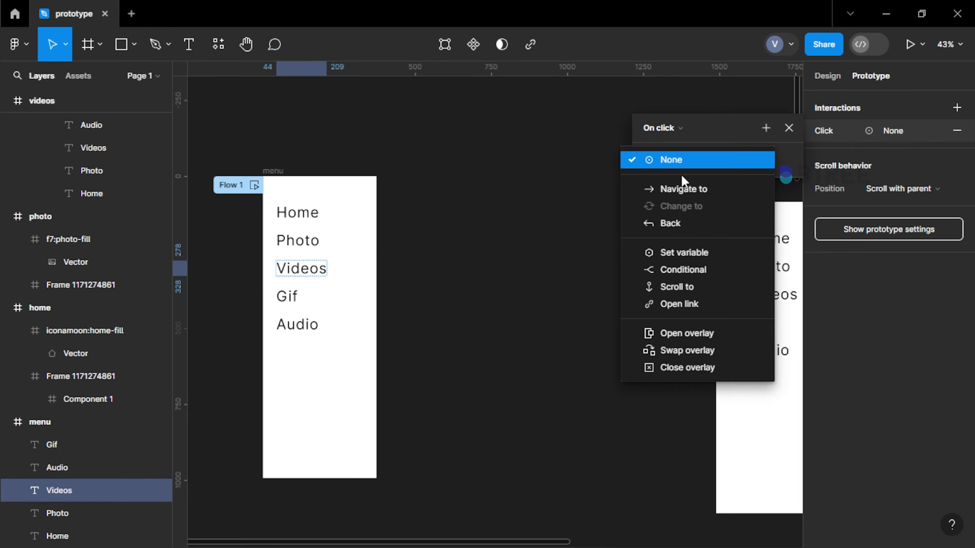
{"action": "left_click", "coordinate": [683, 189]}
{"action": "left_click", "coordinate": [690, 250]}
Add an On click interaction to the menu frame's Gif text that navigates to the gif frame
{"action": "left_click", "coordinate": [58, 445]}
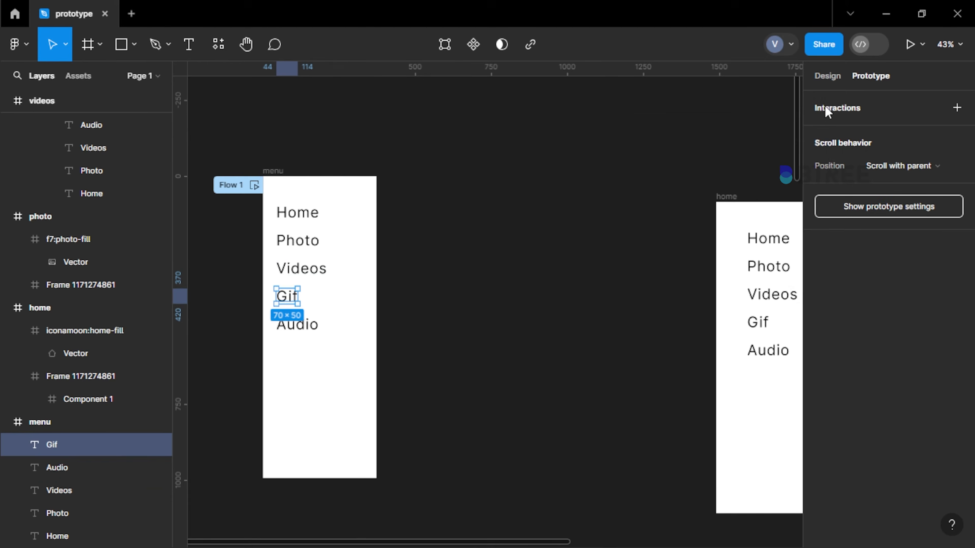
{"action": "left_click", "coordinate": [827, 112]}
{"action": "left_click", "coordinate": [681, 189]}
{"action": "left_click", "coordinate": [684, 199]}
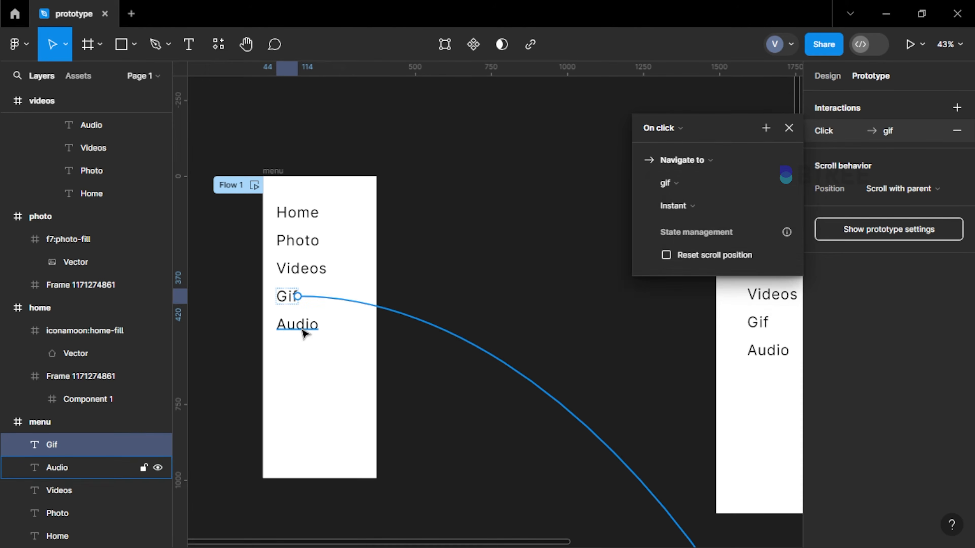
Add an On click interaction to the menu frame's Audio text that navigates to the audio frame
{"action": "left_click", "coordinate": [303, 330]}
{"action": "left_click", "coordinate": [829, 110]}
{"action": "left_click", "coordinate": [681, 162]}
{"action": "left_click", "coordinate": [684, 189]}
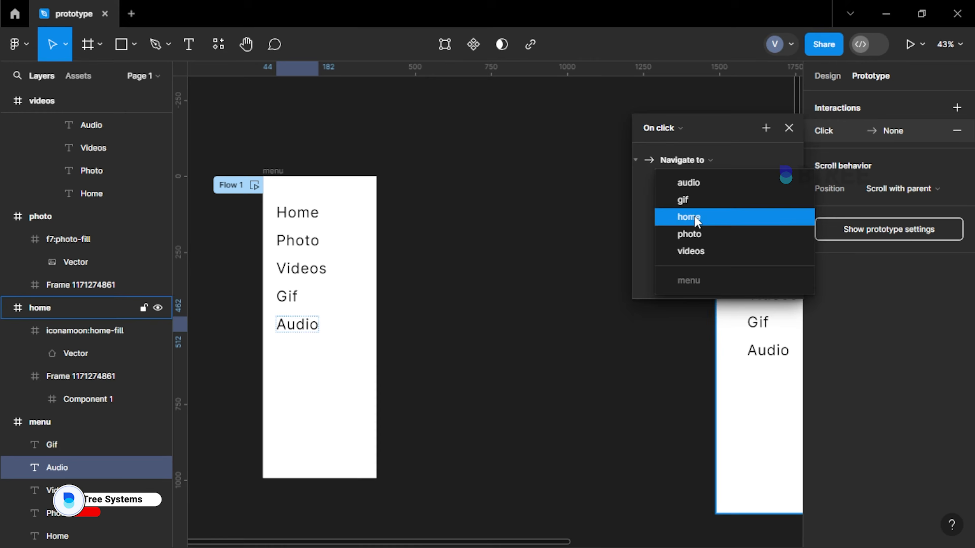
{"action": "left_click", "coordinate": [690, 185]}
{"action": "left_click", "coordinate": [492, 181]}
Check the interactions set on the home frame's Photo menu text
{"action": "scroll", "coordinate": [417, 194], "scroll_direction": "down", "scroll_amount": 3}
{"action": "double_click", "coordinate": [494, 217]}
{"action": "scroll", "coordinate": [494, 218], "scroll_direction": "up", "scroll_amount": 3}
{"action": "double_click", "coordinate": [481, 216]}
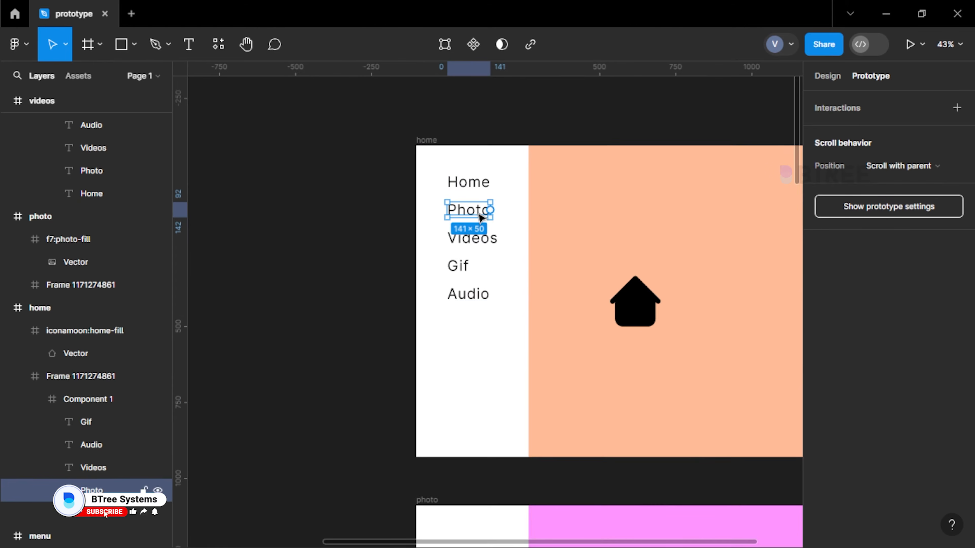
{"action": "left_click", "coordinate": [411, 205]}
{"action": "scroll", "coordinate": [453, 155], "scroll_direction": "down", "scroll_amount": 3}
Delete the old menu panels from the home, photo, videos, gif and audio frames together
{"action": "left_click", "coordinate": [827, 75]}
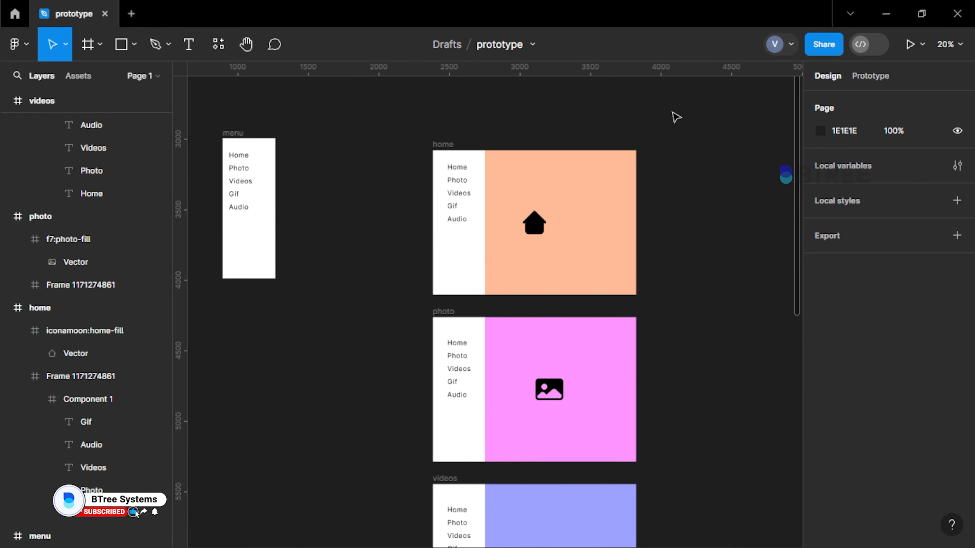
{"action": "left_click", "coordinate": [449, 216]}
{"action": "scroll", "coordinate": [449, 216], "scroll_direction": "down", "scroll_amount": 3}
{"action": "left_click", "coordinate": [450, 216], "text": "shift"}
{"action": "left_click", "coordinate": [463, 379], "text": "shift"}
{"action": "scroll", "coordinate": [460, 307], "scroll_direction": "down", "scroll_amount": 5}
{"action": "left_click", "coordinate": [451, 342], "text": "shift"}
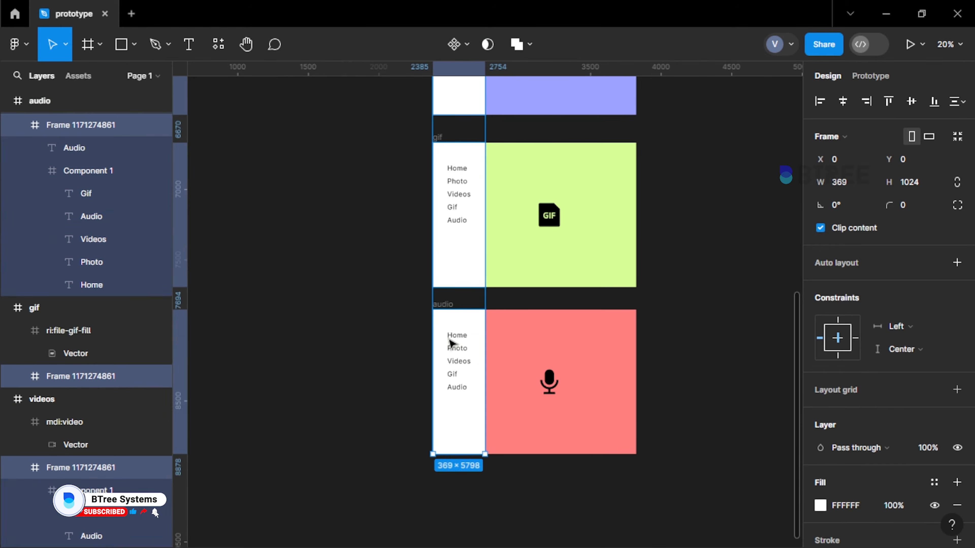
{"action": "key", "text": "Delete"}
Copy the standalone menu frame with its linked texts and paste it into the home frame
{"action": "scroll", "coordinate": [451, 341], "scroll_direction": "up", "scroll_amount": 8}
{"action": "scroll", "coordinate": [225, 160], "scroll_direction": "up", "scroll_amount": 2}
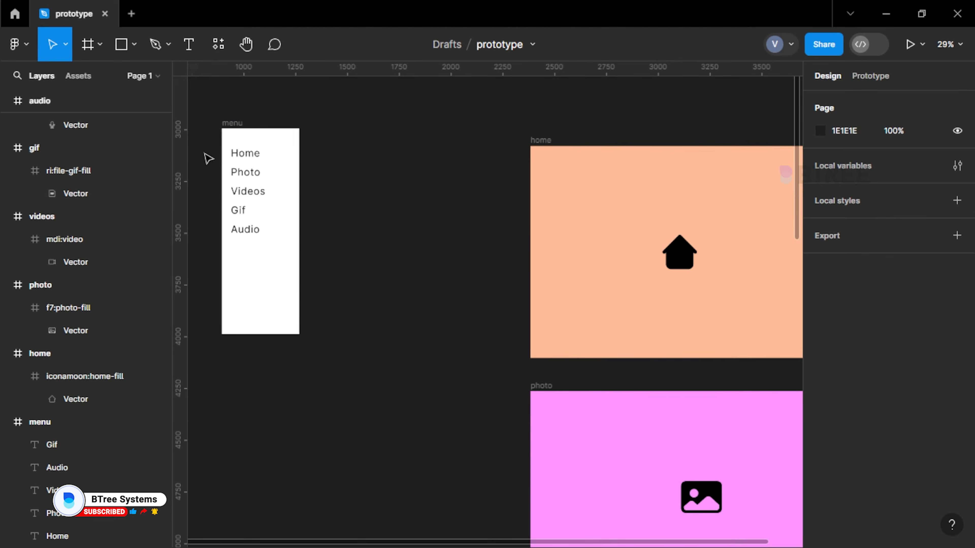
{"action": "scroll", "coordinate": [205, 153], "scroll_direction": "up", "scroll_amount": 4}
{"action": "left_click", "coordinate": [871, 76]}
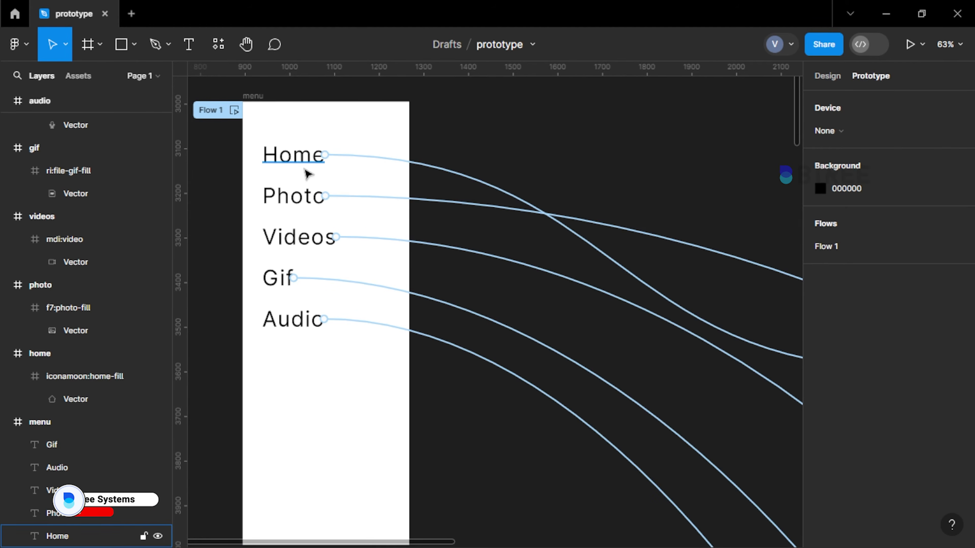
{"action": "left_click", "coordinate": [255, 99]}
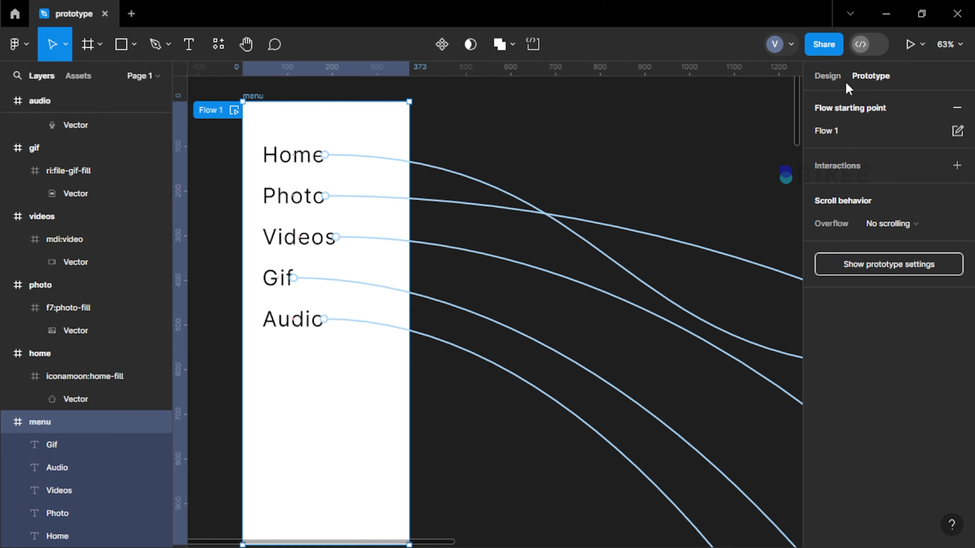
{"action": "left_click", "coordinate": [828, 77]}
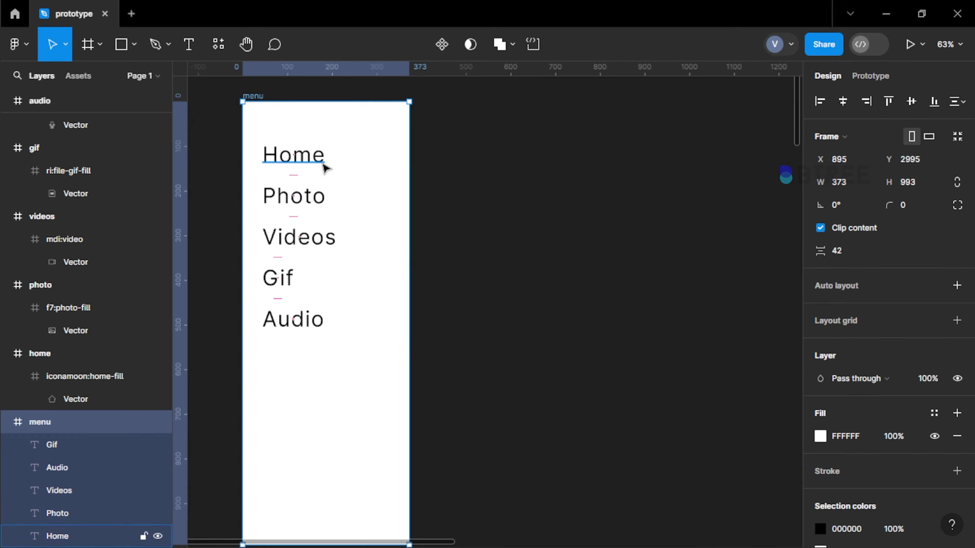
{"action": "scroll", "coordinate": [320, 191], "scroll_direction": "down", "scroll_amount": 5}
{"action": "left_click", "coordinate": [441, 218]}
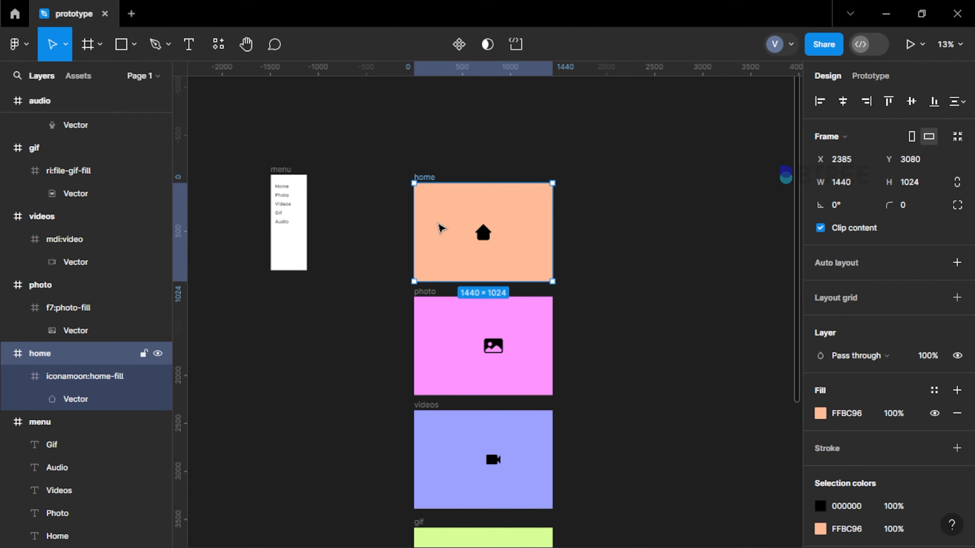
{"action": "key", "text": "ctrl+v"}
Align the pasted menu to the home frame's left edge and stretch it to the full 1024 height
{"action": "left_click", "coordinate": [821, 101]}
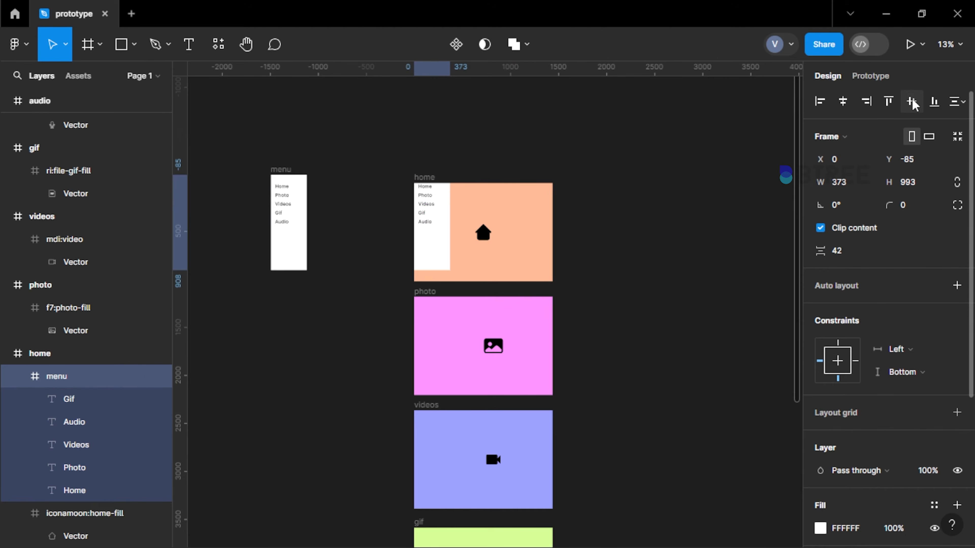
{"action": "left_click", "coordinate": [911, 101]}
{"action": "scroll", "coordinate": [425, 240], "scroll_direction": "up", "scroll_amount": 5}
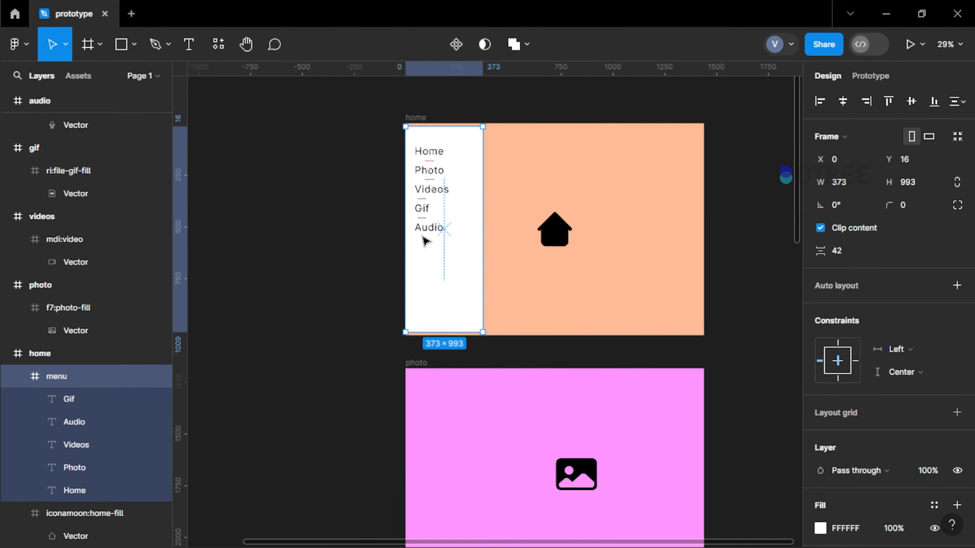
{"action": "scroll", "coordinate": [476, 193], "scroll_direction": "up", "scroll_amount": 2}
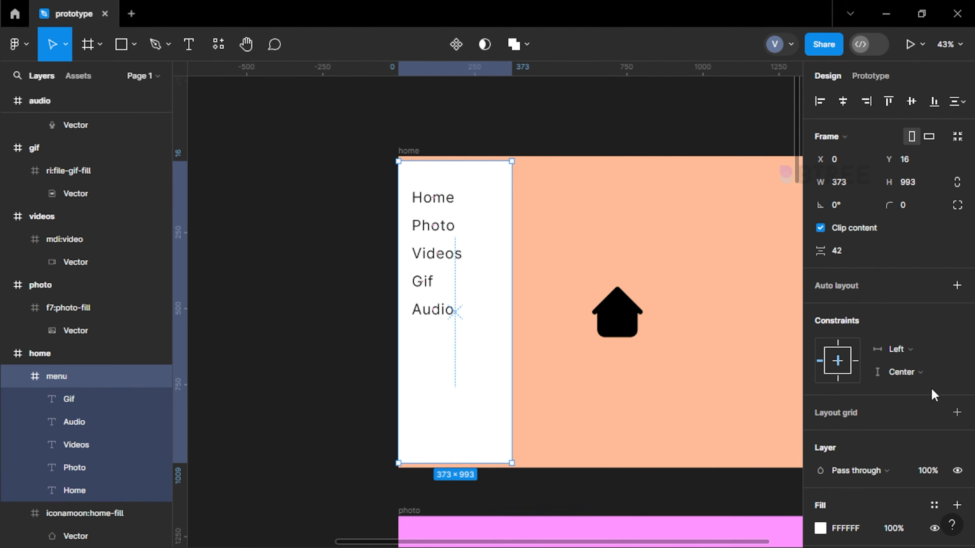
{"action": "left_click_drag", "start_coordinate": [433, 161], "coordinate": [433, 156]}
{"action": "left_click_drag", "start_coordinate": [439, 459], "coordinate": [439, 464]}
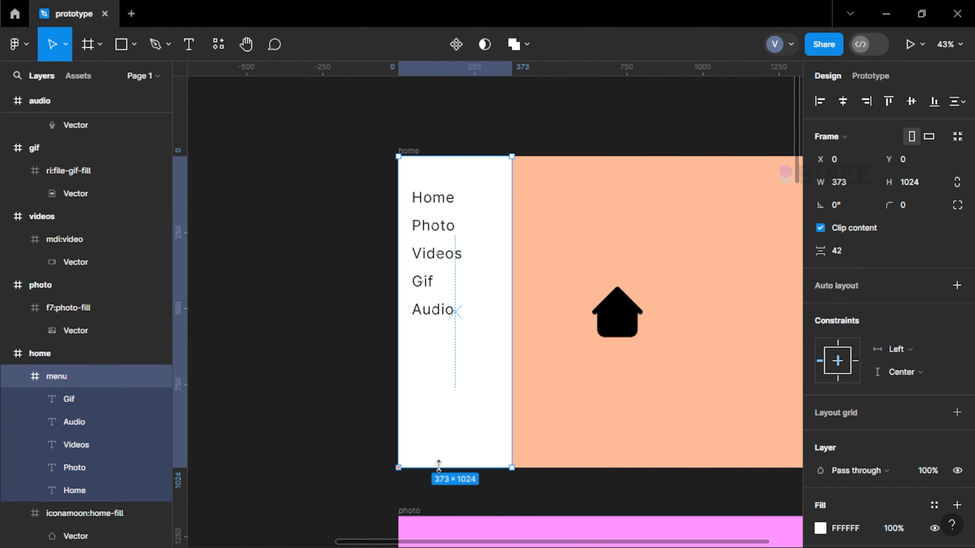
Copy the home frame's resized menu into the photo, videos, gif and audio frames at once
{"action": "scroll", "coordinate": [468, 272], "scroll_direction": "down", "scroll_amount": 3}
{"action": "scroll", "coordinate": [468, 273], "scroll_direction": "down", "scroll_amount": 2}
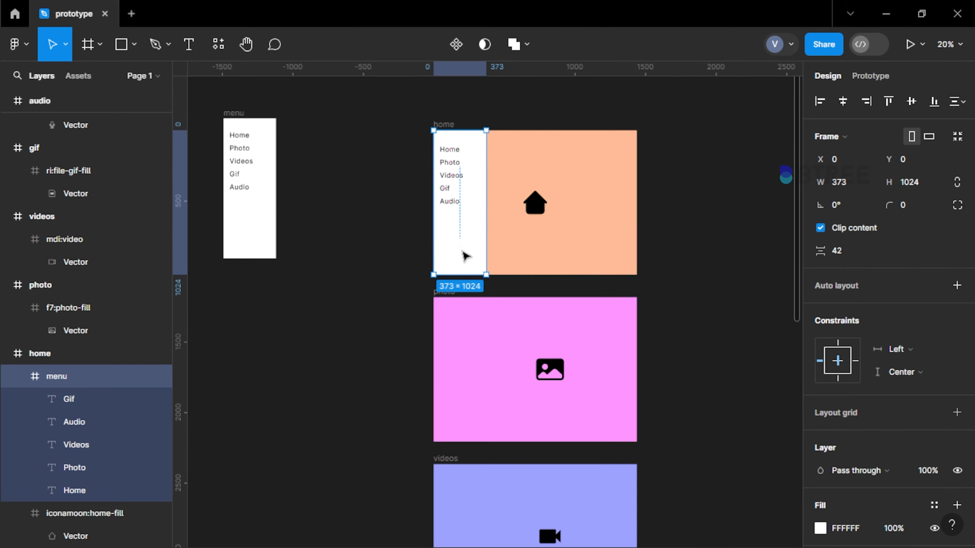
{"action": "left_click", "coordinate": [453, 323]}
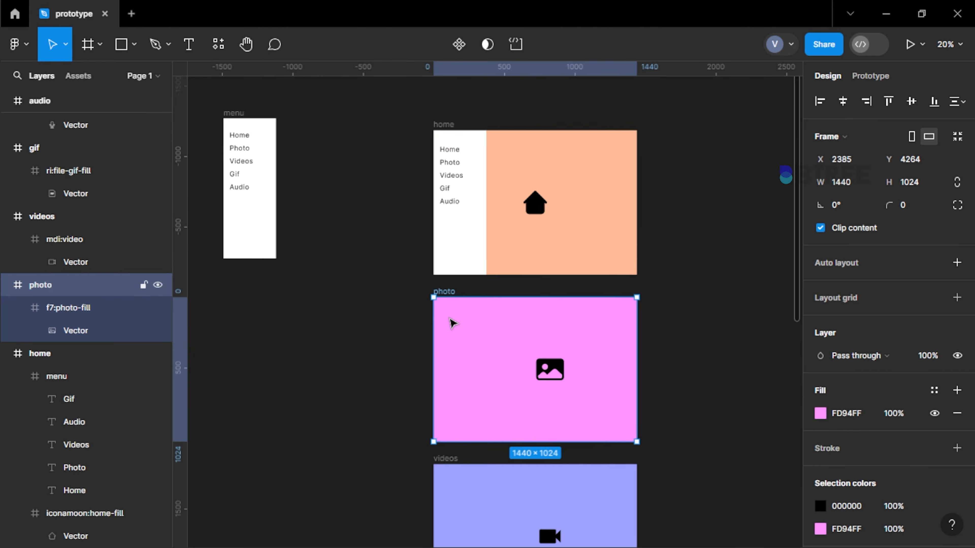
{"action": "scroll", "coordinate": [453, 324], "scroll_direction": "down", "scroll_amount": 4}
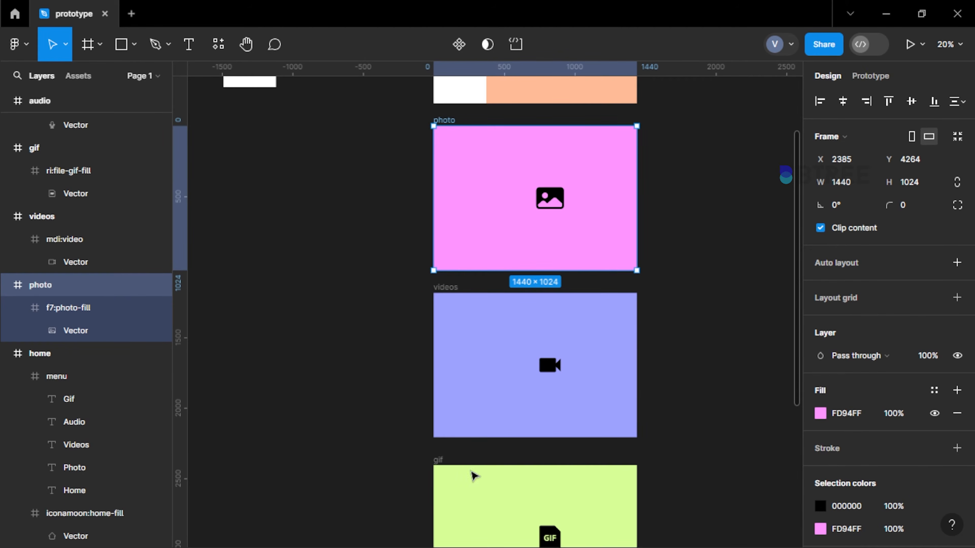
{"action": "left_click", "coordinate": [454, 299], "text": "shift"}
{"action": "scroll", "coordinate": [454, 298], "scroll_direction": "down", "scroll_amount": 4}
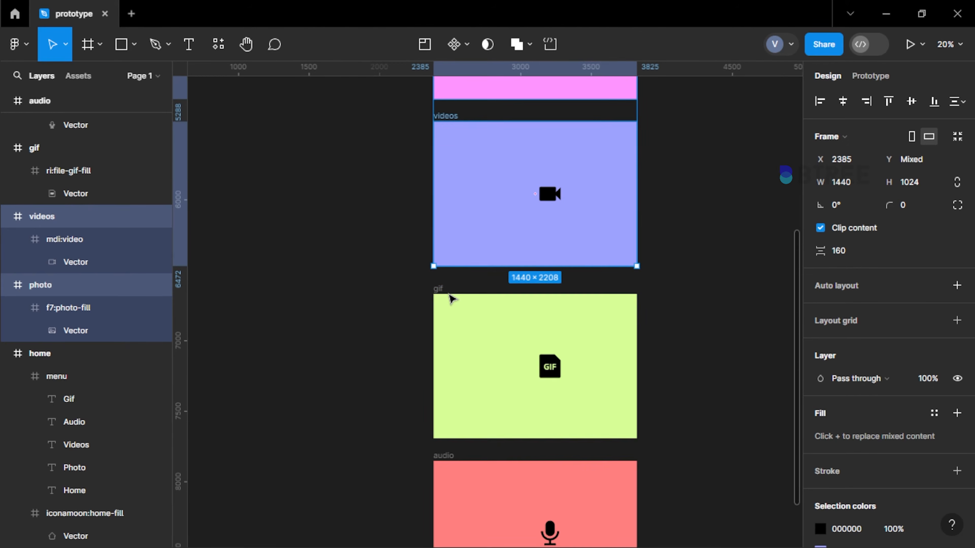
{"action": "left_click", "coordinate": [451, 299], "text": "shift"}
{"action": "scroll", "coordinate": [449, 298], "scroll_direction": "down", "scroll_amount": 4}
{"action": "left_click", "coordinate": [463, 294], "text": "shift"}
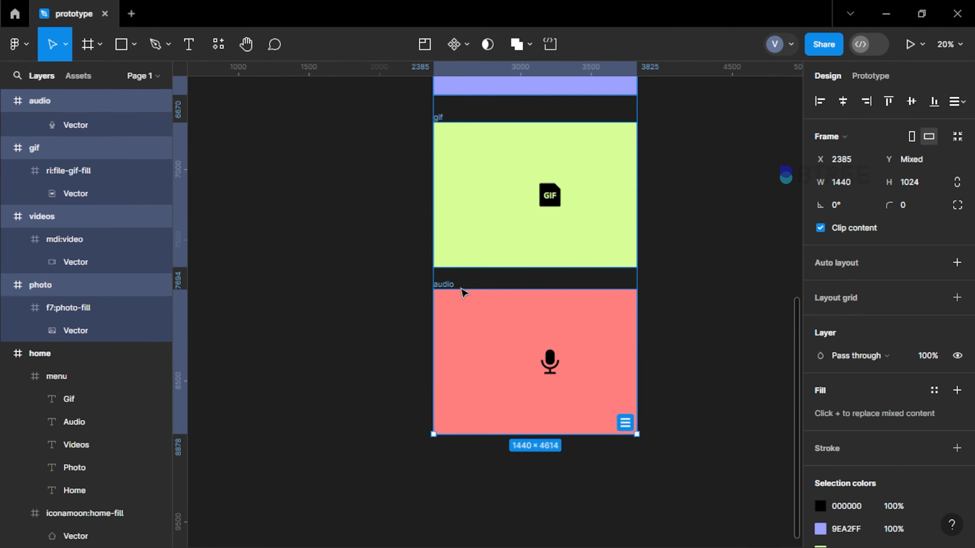
{"action": "scroll", "coordinate": [463, 294], "scroll_direction": "up", "scroll_amount": 11}
{"action": "key", "text": "ctrl+v"}
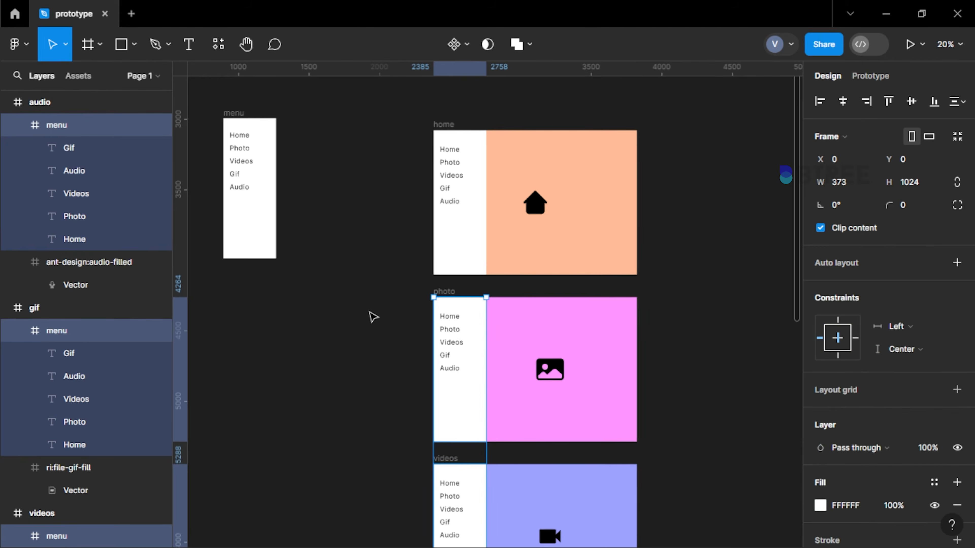
{"action": "left_click", "coordinate": [372, 315]}
Examine the prototype connections running from the menu texts to the home, photo, videos, gif and audio frames
{"action": "scroll", "coordinate": [223, 131], "scroll_direction": "up", "scroll_amount": 3}
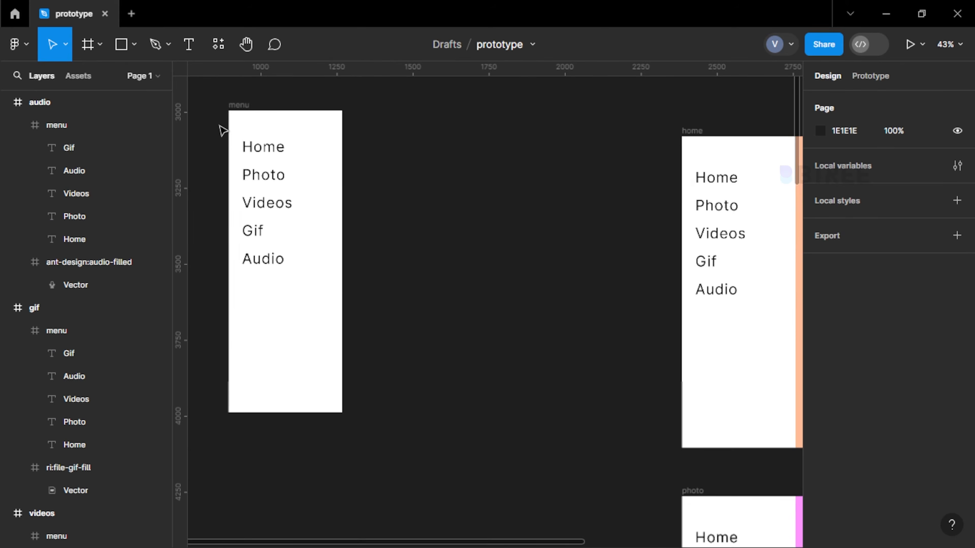
{"action": "left_click", "coordinate": [871, 76]}
{"action": "scroll", "coordinate": [301, 198], "scroll_direction": "up", "scroll_amount": 2}
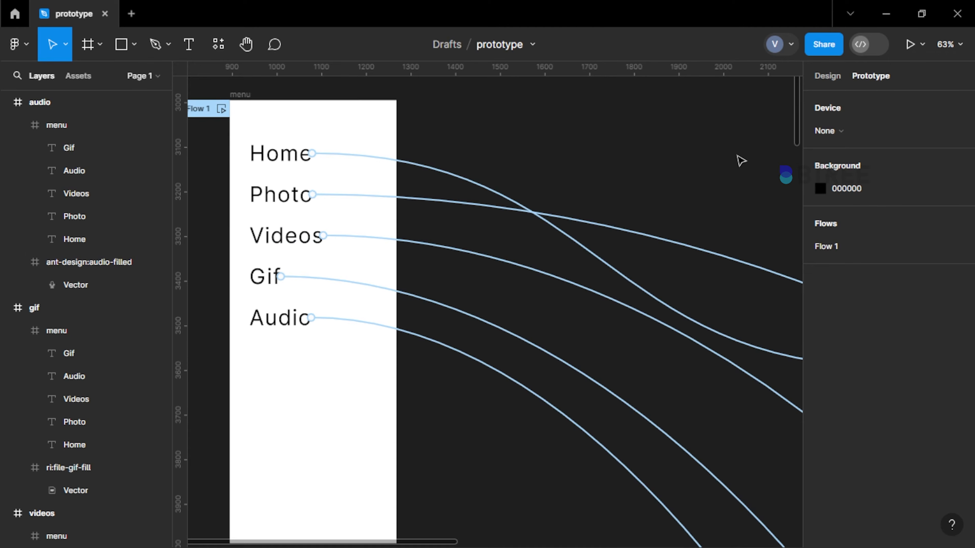
{"action": "scroll", "coordinate": [234, 230], "scroll_direction": "down", "scroll_amount": 4}
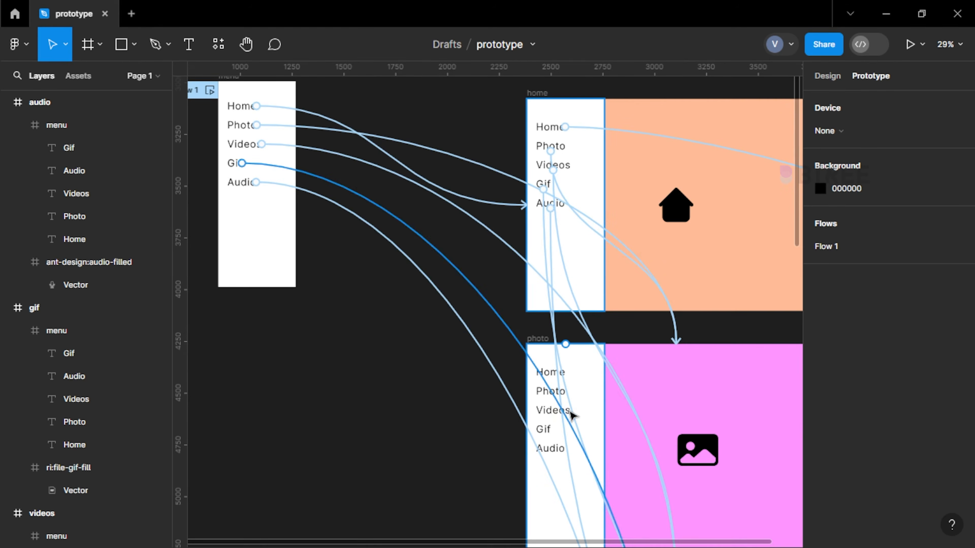
{"action": "scroll", "coordinate": [574, 419], "scroll_direction": "down", "scroll_amount": 5}
{"action": "scroll", "coordinate": [556, 345], "scroll_direction": "down", "scroll_amount": 2}
{"action": "scroll", "coordinate": [558, 290], "scroll_direction": "down", "scroll_amount": 4}
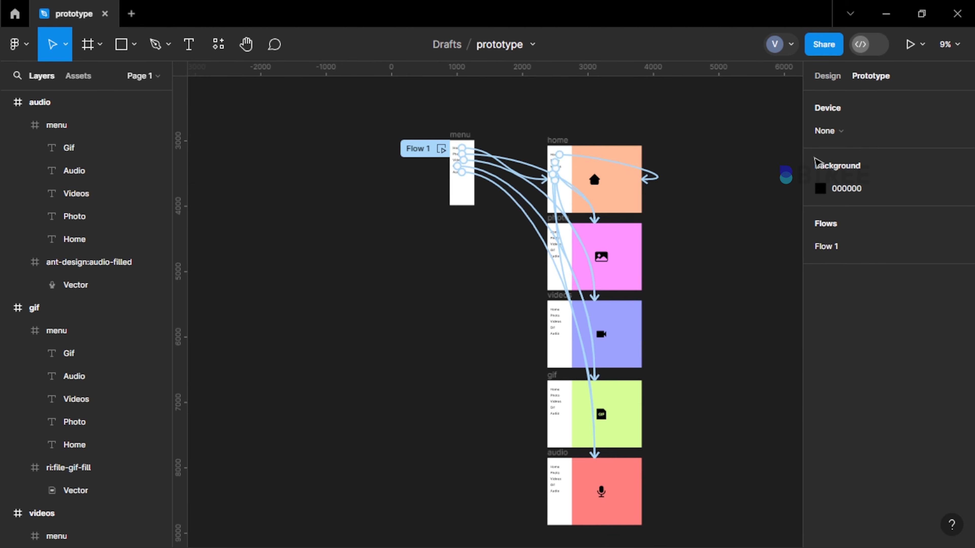
{"action": "scroll", "coordinate": [495, 132], "scroll_direction": "up", "scroll_amount": 3}
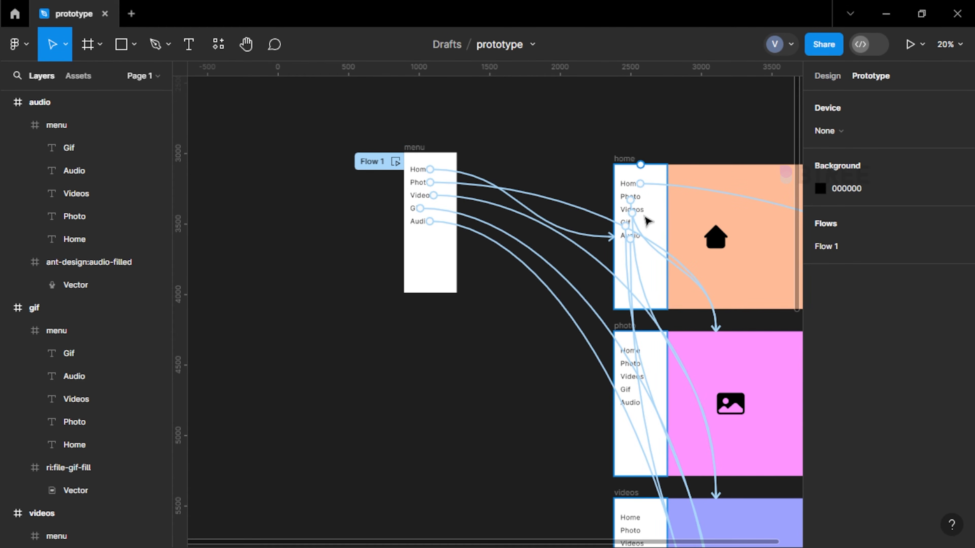
{"action": "scroll", "coordinate": [645, 461], "scroll_direction": "down", "scroll_amount": 2}
{"action": "left_click", "coordinate": [631, 408]}
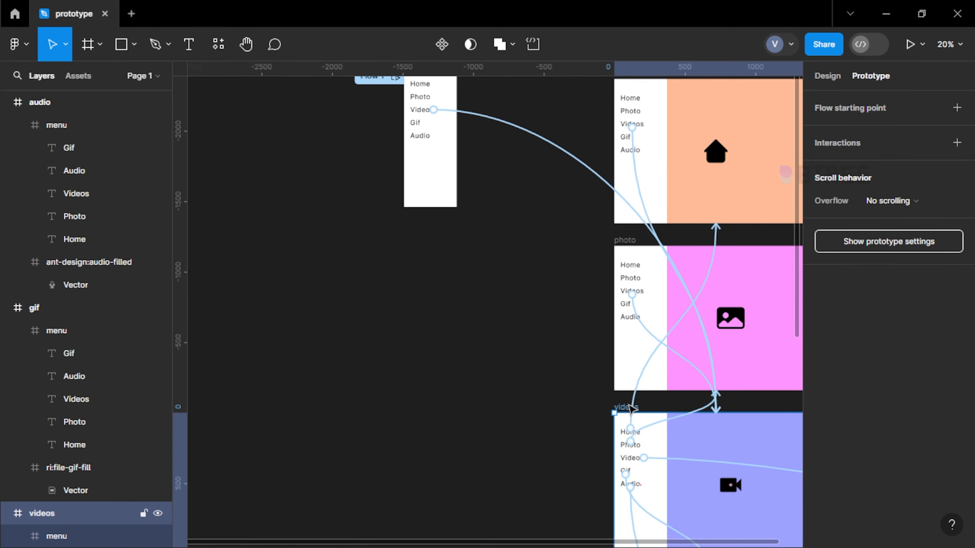
{"action": "scroll", "coordinate": [631, 409], "scroll_direction": "down", "scroll_amount": 2}
{"action": "scroll", "coordinate": [631, 409], "scroll_direction": "up", "scroll_amount": 4}
{"action": "scroll", "coordinate": [631, 409], "scroll_direction": "up", "scroll_amount": 2}
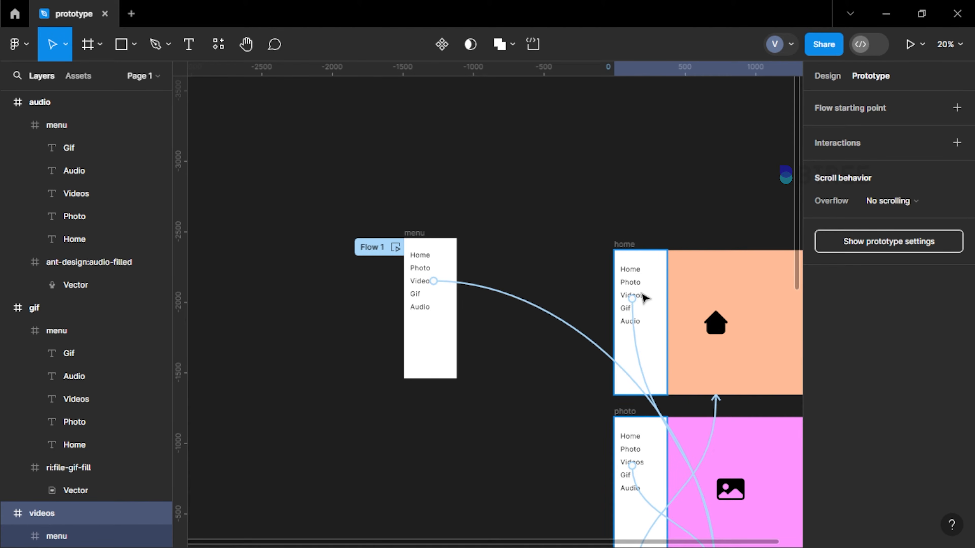
Present the prototype starting from the home frame and scale the preview with Fit to screen
{"action": "left_click", "coordinate": [639, 255]}
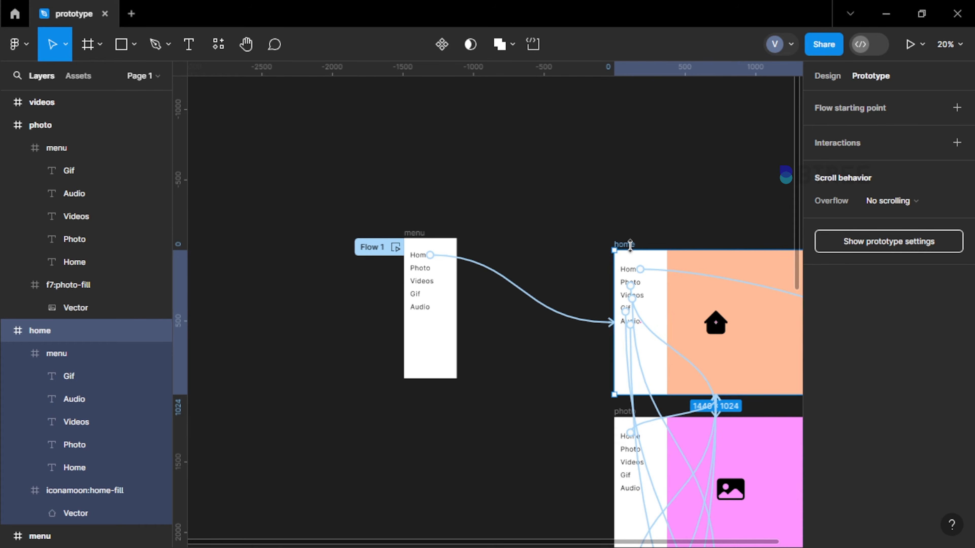
{"action": "left_click", "coordinate": [910, 46]}
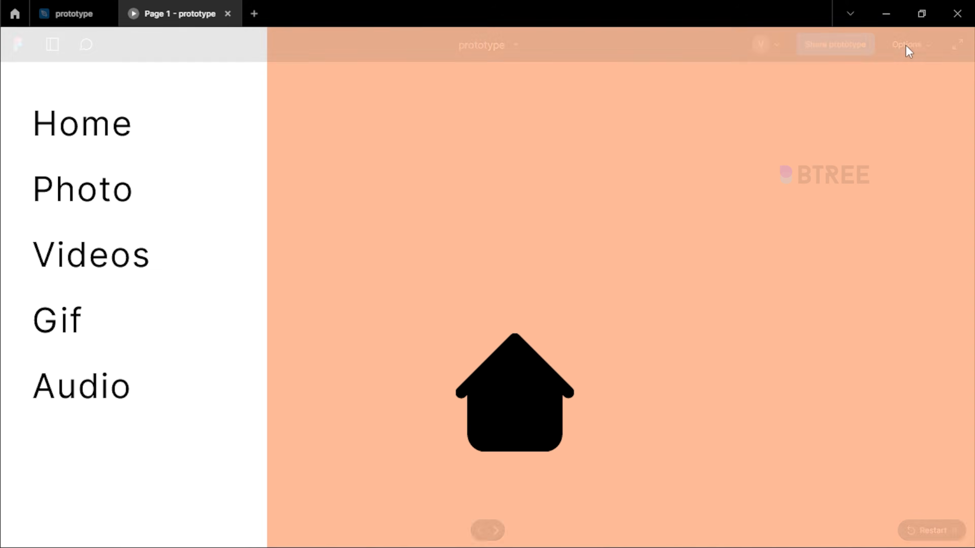
{"action": "left_click", "coordinate": [923, 43]}
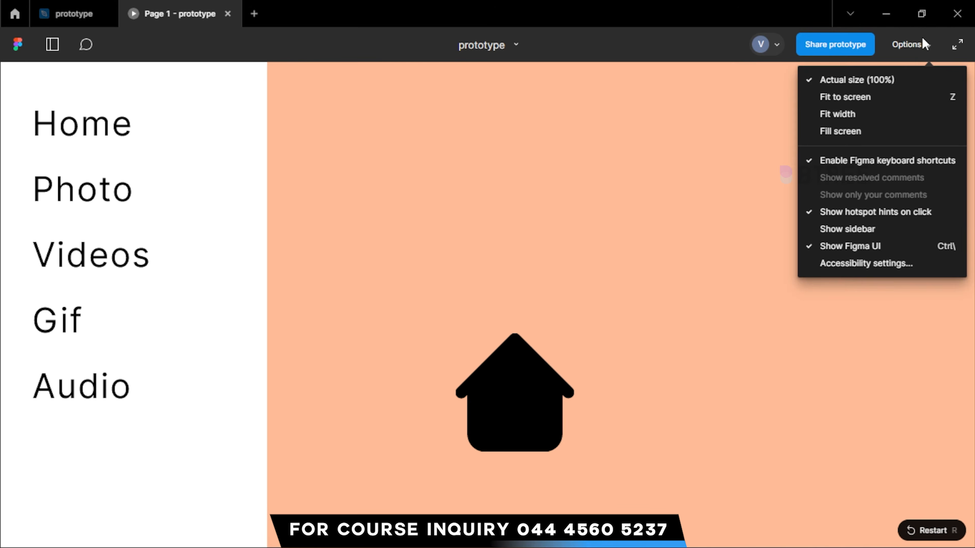
{"action": "left_click", "coordinate": [871, 101]}
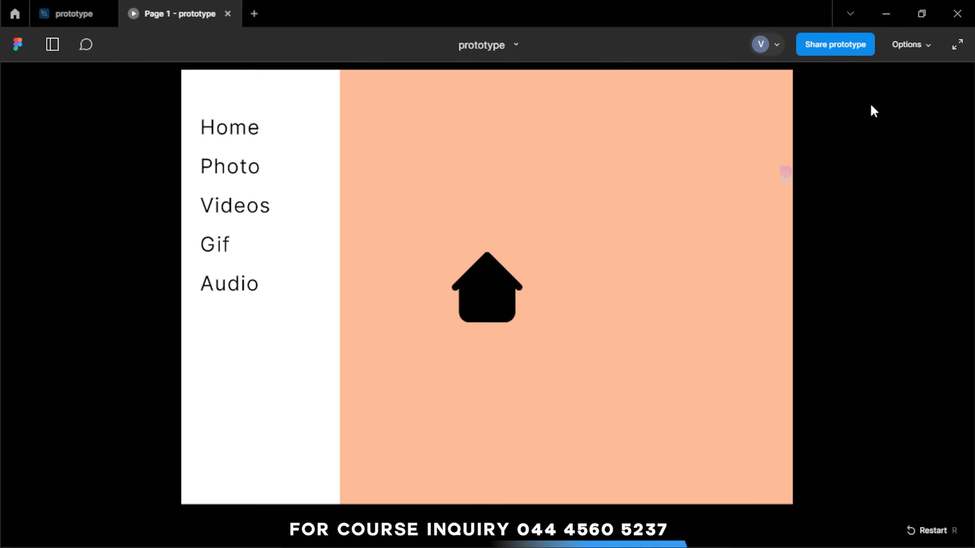
Test the Gif, Photo and Videos menu links in the prototype preview
{"action": "left_click", "coordinate": [305, 177]}
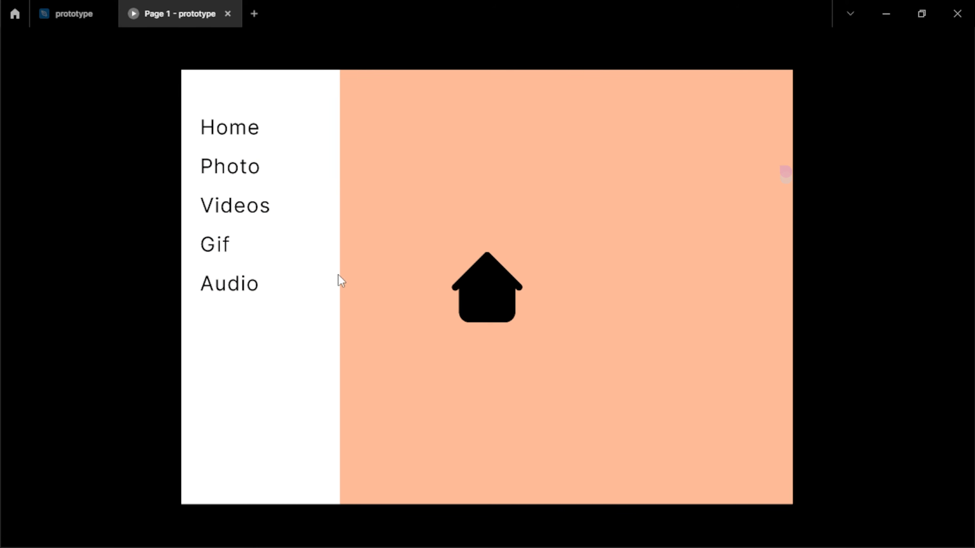
{"action": "left_click", "coordinate": [226, 247]}
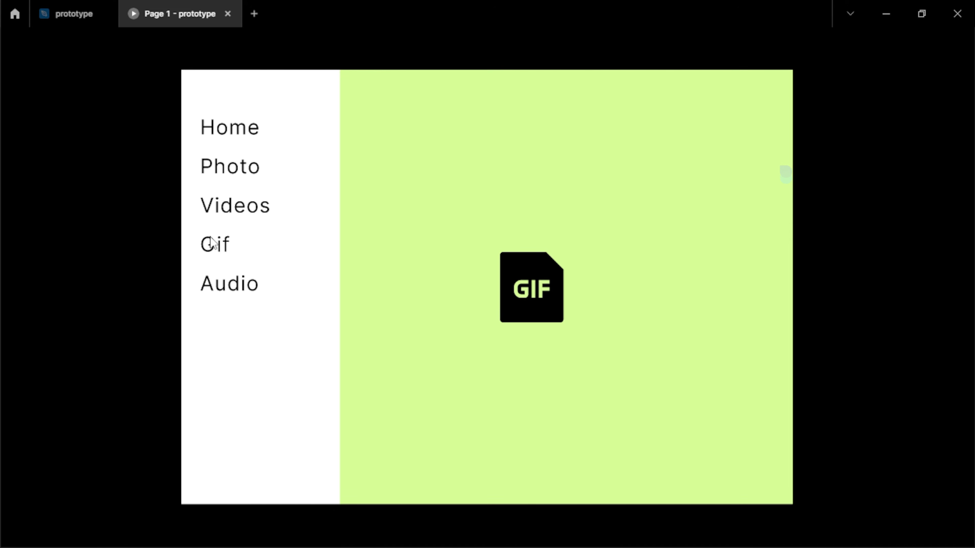
{"action": "left_click", "coordinate": [224, 176]}
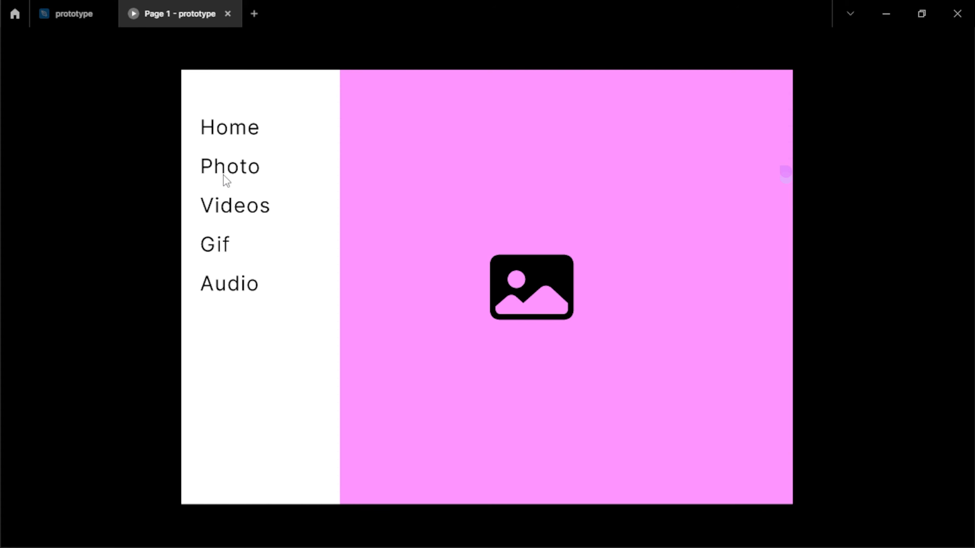
{"action": "left_click", "coordinate": [236, 215]}
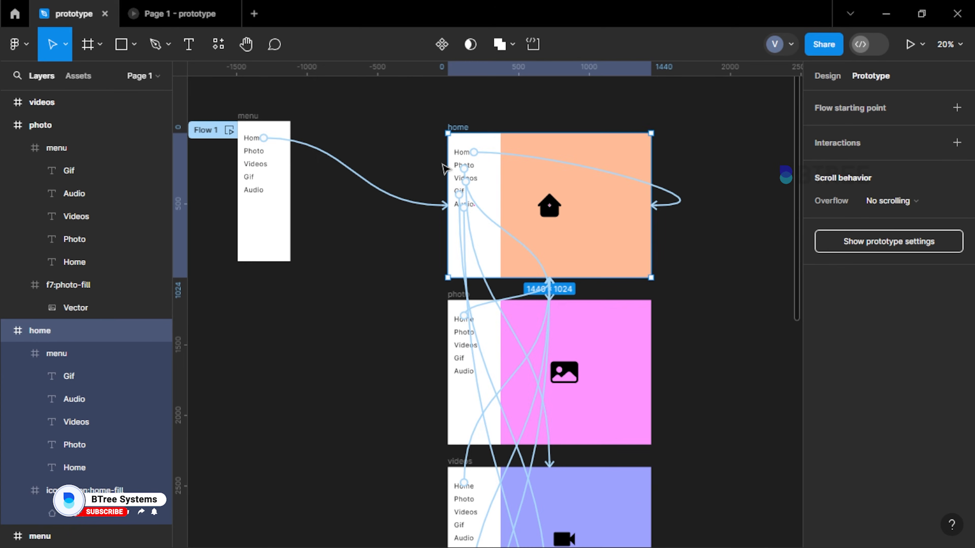
Review the home frame's prototype connections back in the design file
{"action": "scroll", "coordinate": [472, 210], "scroll_direction": "down", "scroll_amount": 3}
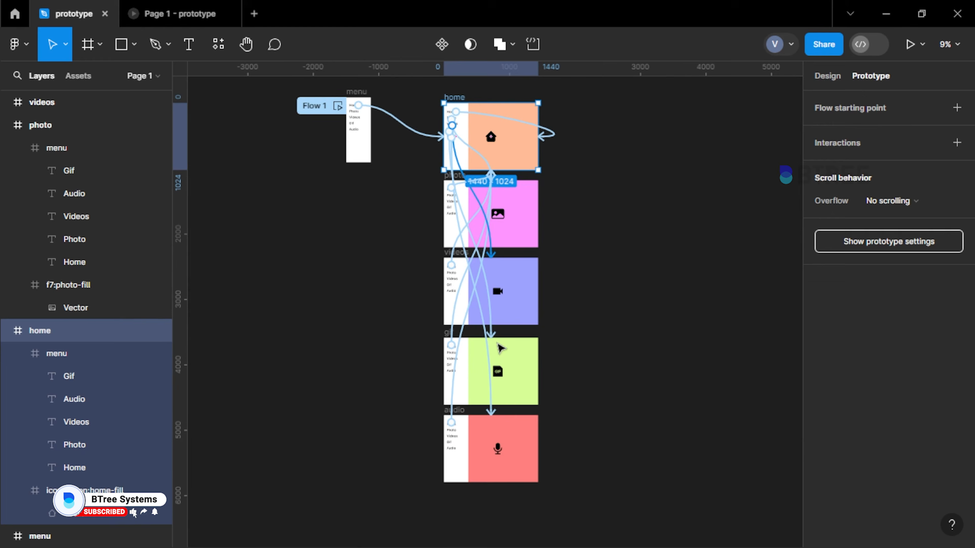
{"action": "left_click", "coordinate": [468, 121]}
{"action": "scroll", "coordinate": [469, 121], "scroll_direction": "up", "scroll_amount": 3}
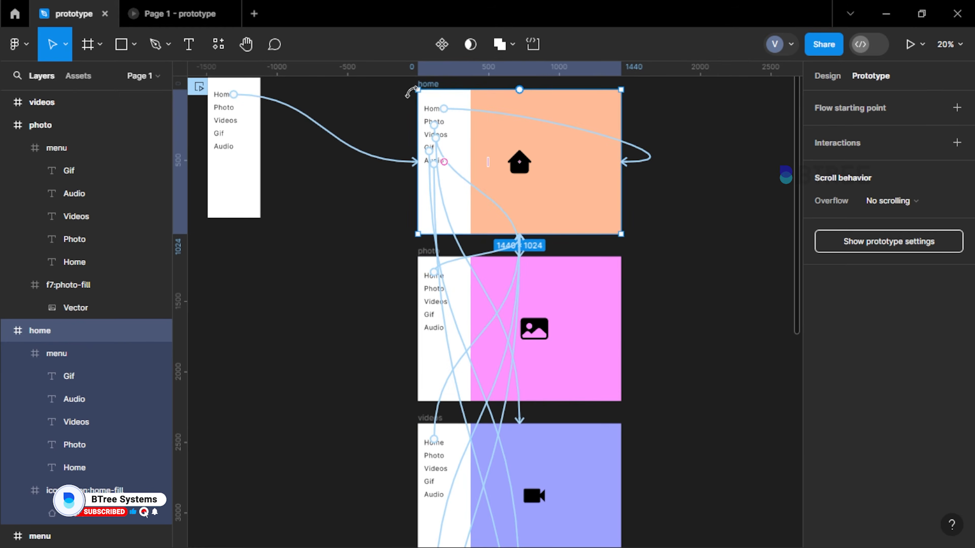
Test the Photo, Videos, Gif, Audio and Home menu links again in the prototype preview
{"action": "scroll", "coordinate": [434, 128], "scroll_direction": "up", "scroll_amount": 3}
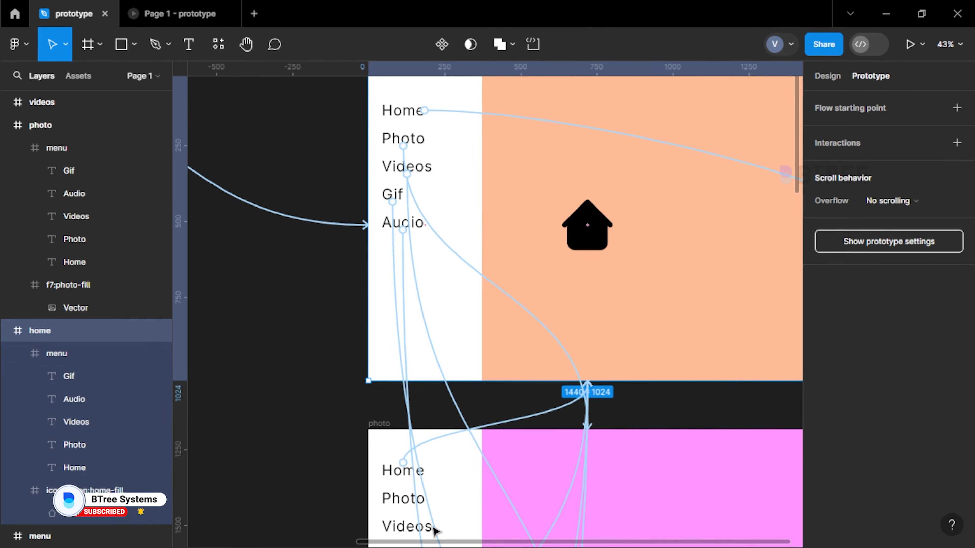
{"action": "scroll", "coordinate": [403, 231], "scroll_direction": "down", "scroll_amount": 3}
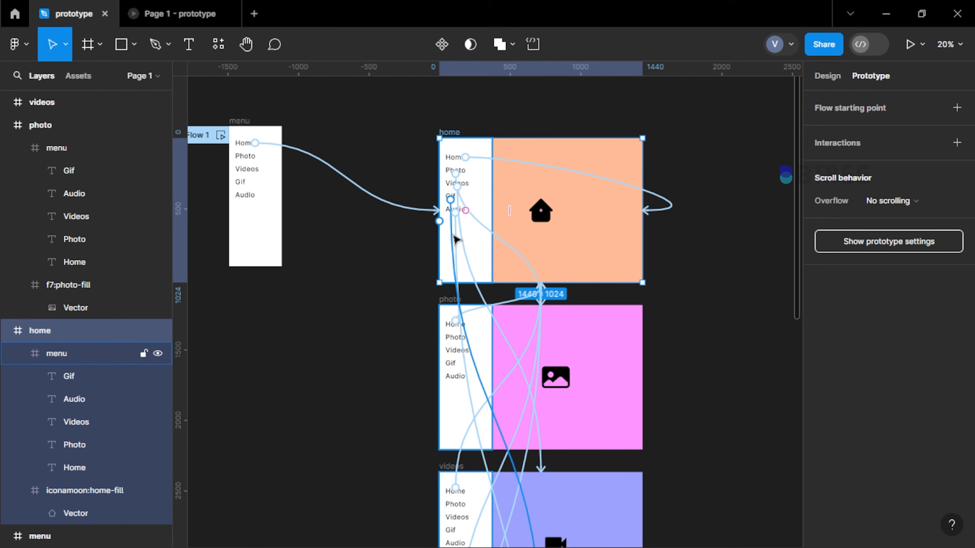
{"action": "left_click", "coordinate": [162, 15]}
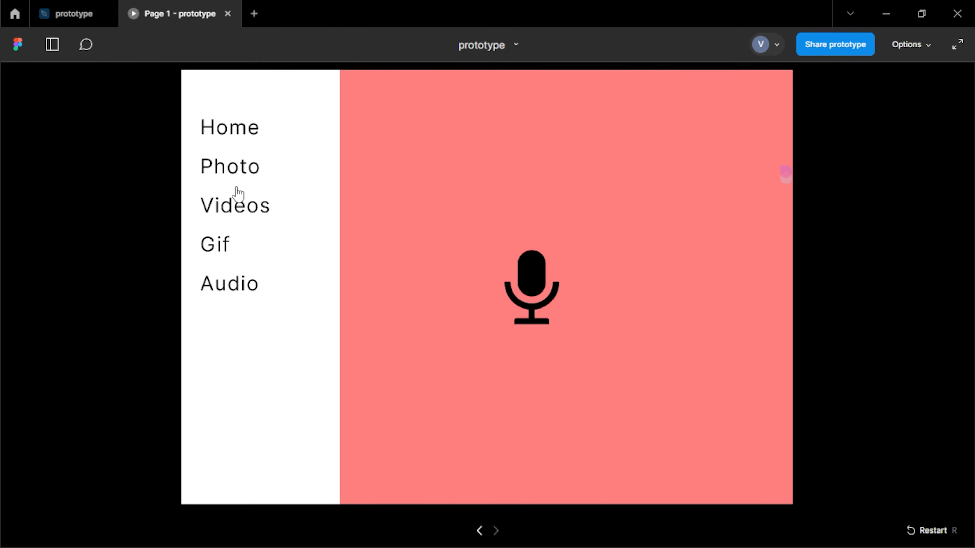
{"action": "left_click", "coordinate": [236, 173]}
{"action": "left_click", "coordinate": [231, 211]}
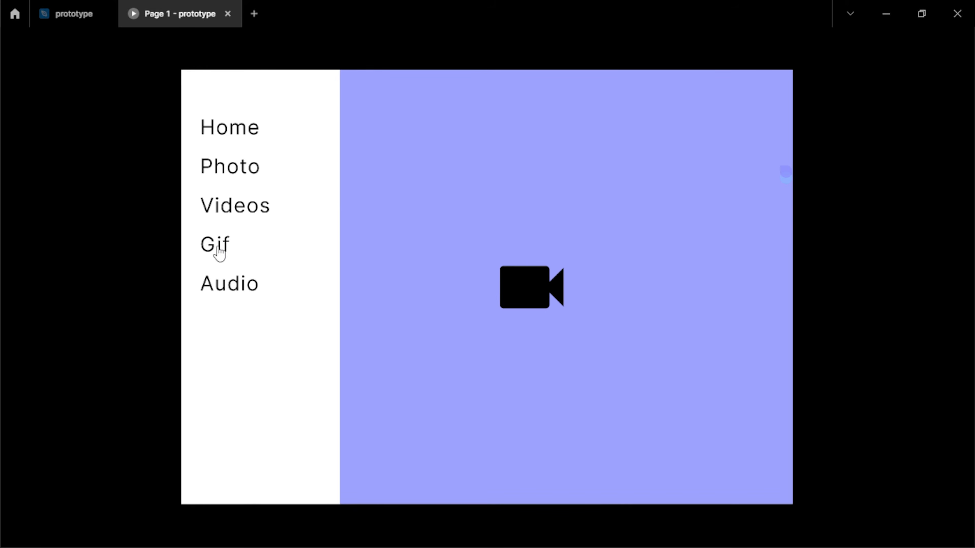
{"action": "left_click", "coordinate": [219, 247]}
{"action": "left_click", "coordinate": [228, 288]}
{"action": "left_click", "coordinate": [238, 131]}
Return to the design file and examine the standalone menu frame and its Home and Photo texts with their design properties
{"action": "left_click", "coordinate": [63, 17]}
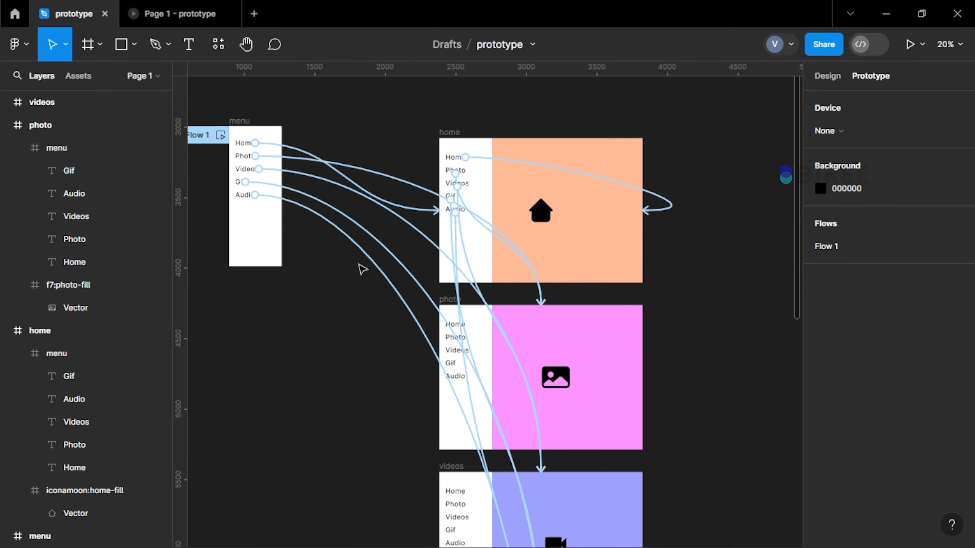
{"action": "scroll", "coordinate": [243, 144], "scroll_direction": "up", "scroll_amount": 3}
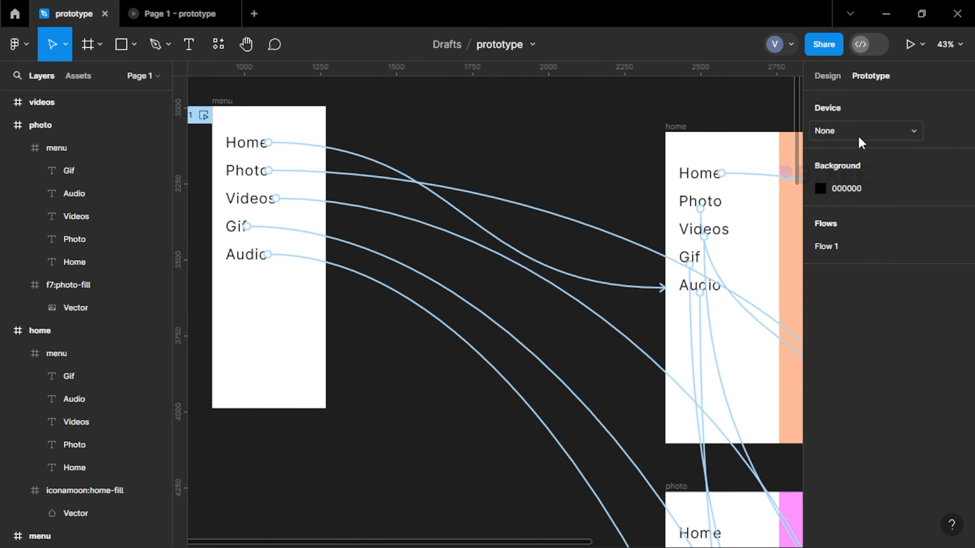
{"action": "left_click", "coordinate": [833, 75]}
{"action": "scroll", "coordinate": [223, 141], "scroll_direction": "up", "scroll_amount": 2}
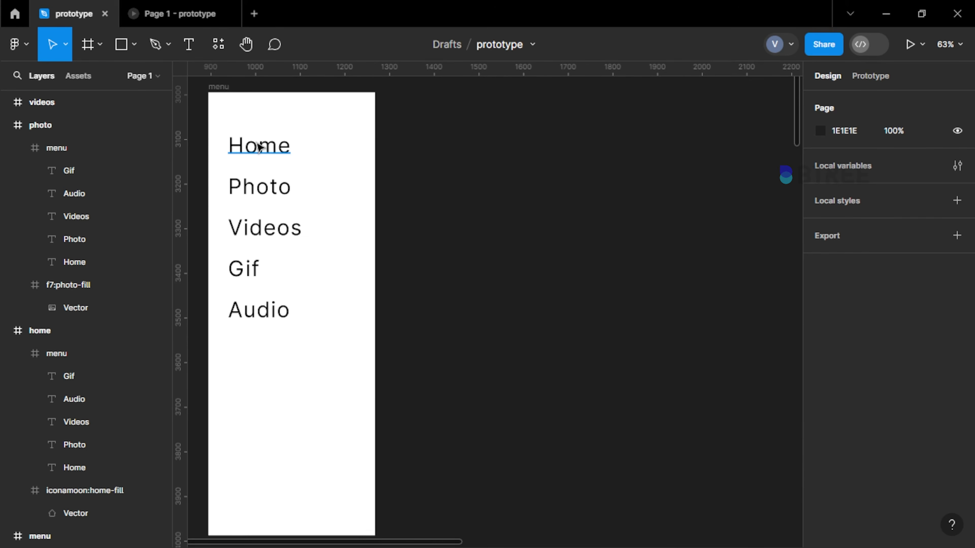
{"action": "scroll", "coordinate": [260, 147], "scroll_direction": "down", "scroll_amount": 5}
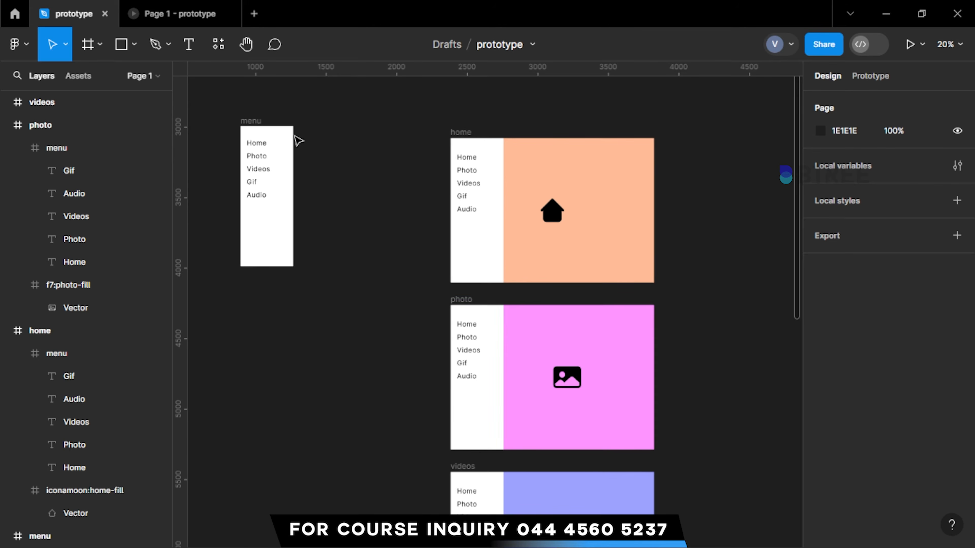
{"action": "left_click", "coordinate": [256, 130]}
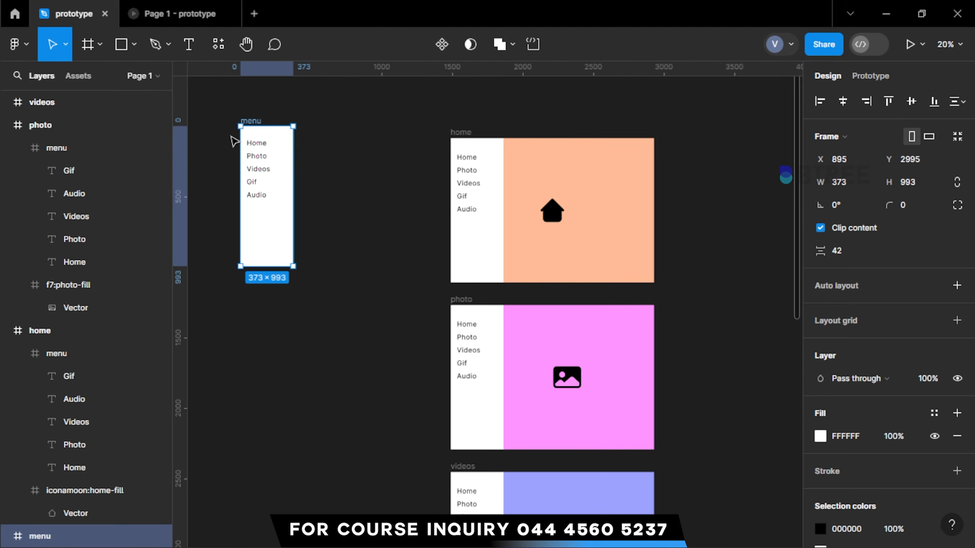
{"action": "scroll", "coordinate": [235, 140], "scroll_direction": "up", "scroll_amount": 2}
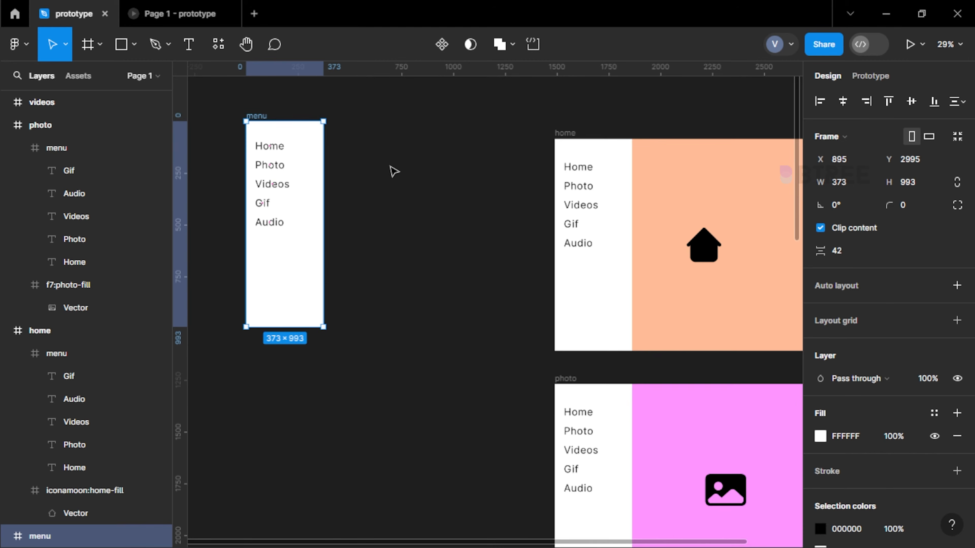
{"action": "left_click", "coordinate": [271, 149]}
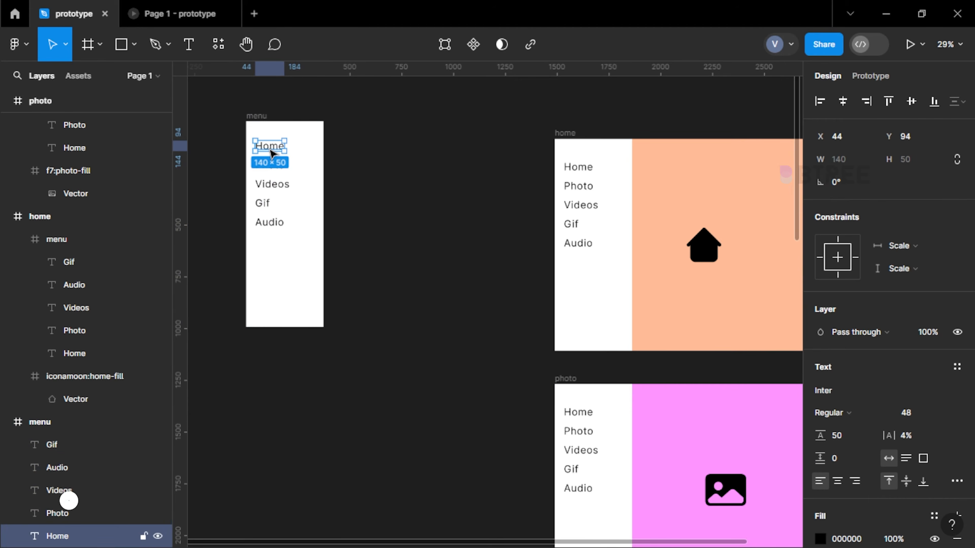
{"action": "scroll", "coordinate": [279, 169], "scroll_direction": "up", "scroll_amount": 5}
{"action": "left_click", "coordinate": [283, 164]}
{"action": "scroll", "coordinate": [331, 183], "scroll_direction": "down", "scroll_amount": 2}
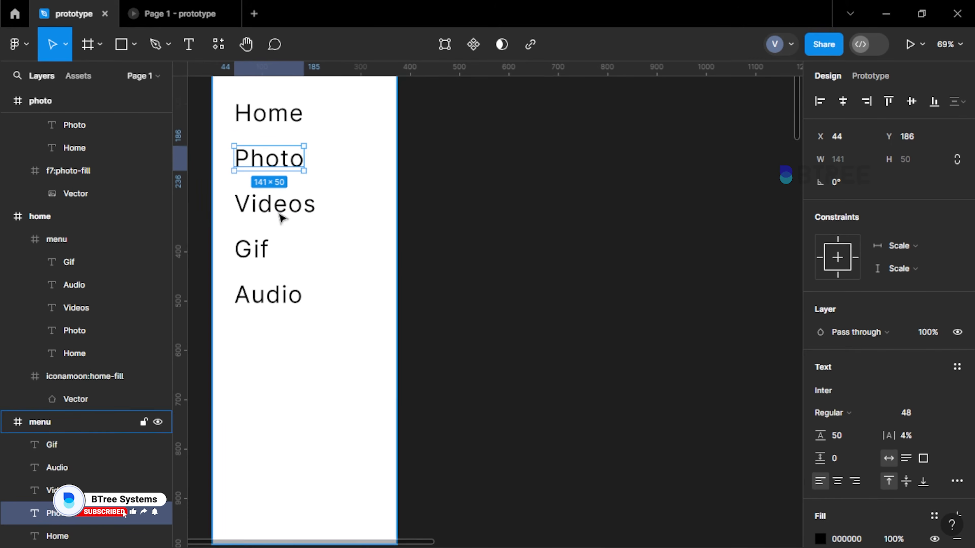
{"action": "left_click", "coordinate": [442, 199]}
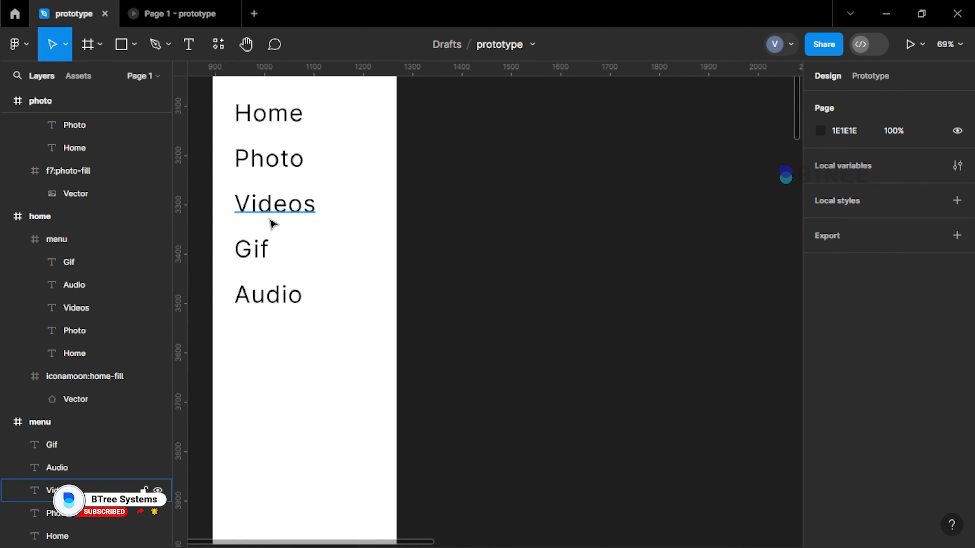
Create a component from the standalone menu frame
{"action": "scroll", "coordinate": [272, 220], "scroll_direction": "down", "scroll_amount": 3}
{"action": "left_click", "coordinate": [264, 145]}
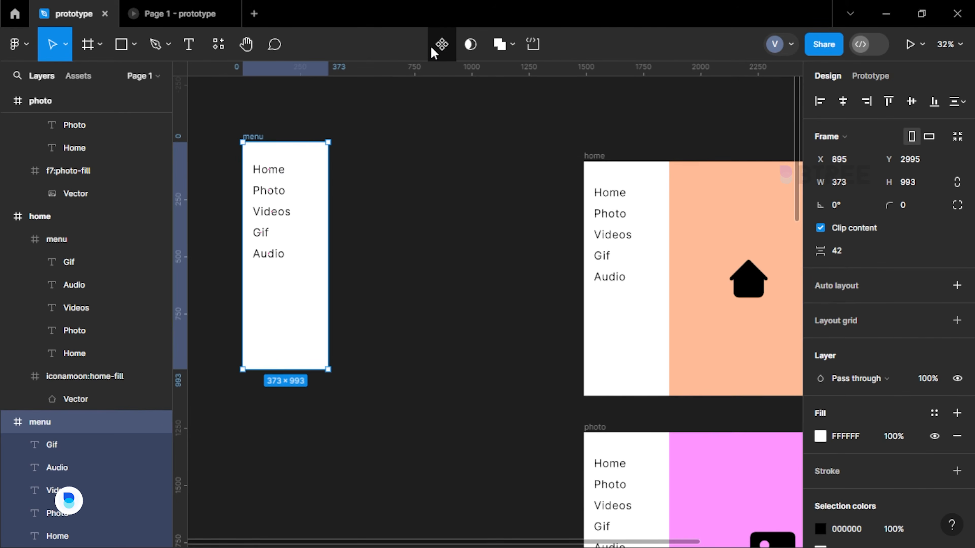
{"action": "left_click", "coordinate": [441, 44]}
{"action": "scroll", "coordinate": [261, 170], "scroll_direction": "down", "scroll_amount": 2}
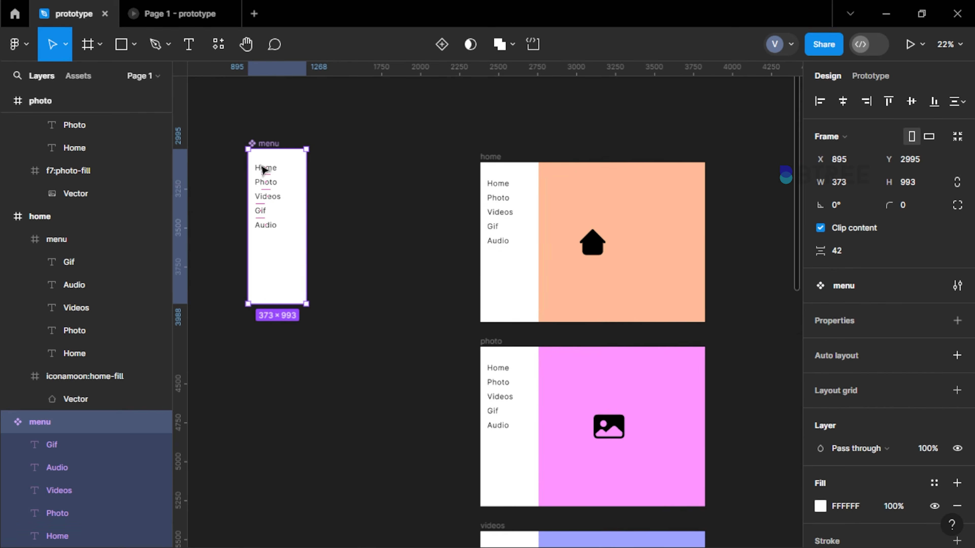
Set the fill of the Home text in the menu component to blue-violet 5647FF
{"action": "scroll", "coordinate": [261, 168], "scroll_direction": "up", "scroll_amount": 5}
{"action": "left_click", "coordinate": [264, 189]}
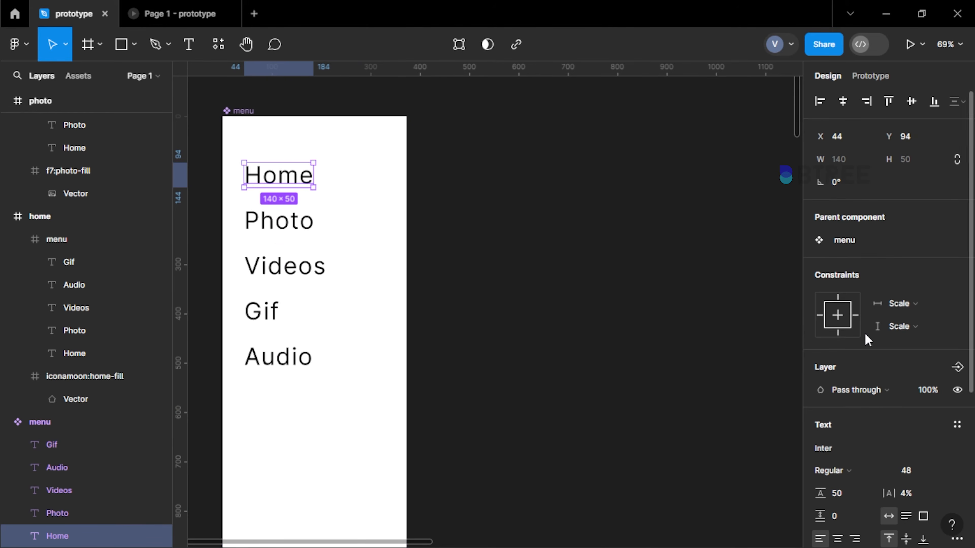
{"action": "scroll", "coordinate": [864, 338], "scroll_direction": "down", "scroll_amount": 5}
{"action": "left_click", "coordinate": [820, 389]}
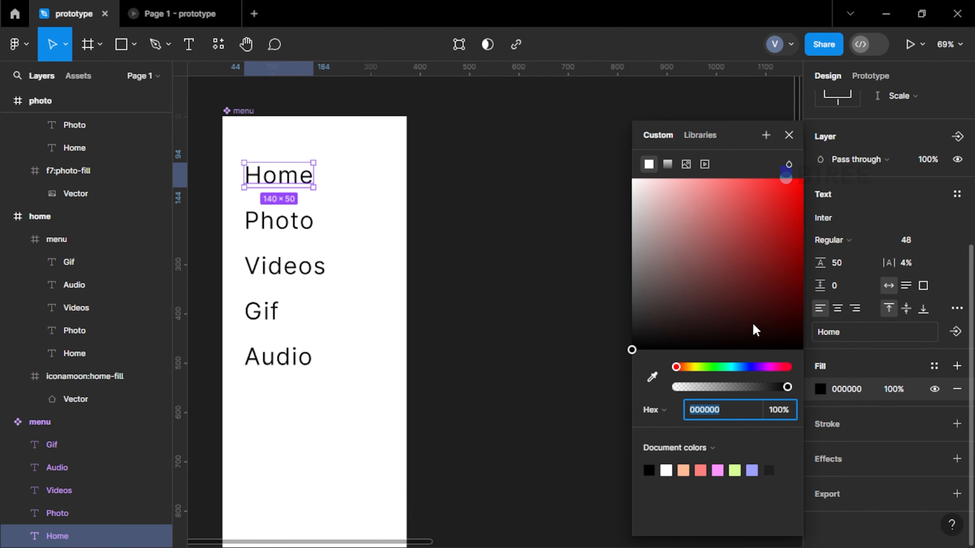
{"action": "left_click_drag", "start_coordinate": [744, 242], "coordinate": [754, 177]}
{"action": "left_click", "coordinate": [751, 367]}
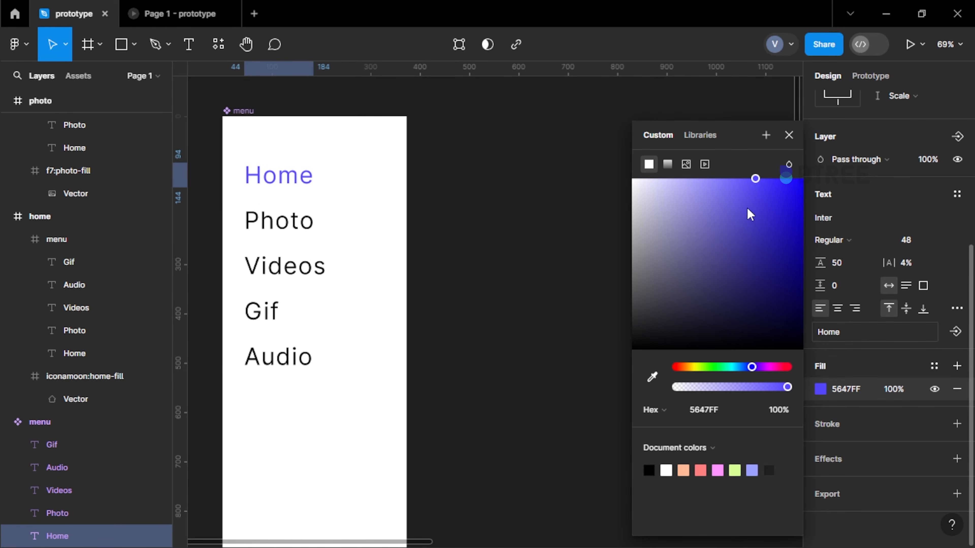
{"action": "left_click", "coordinate": [430, 186]}
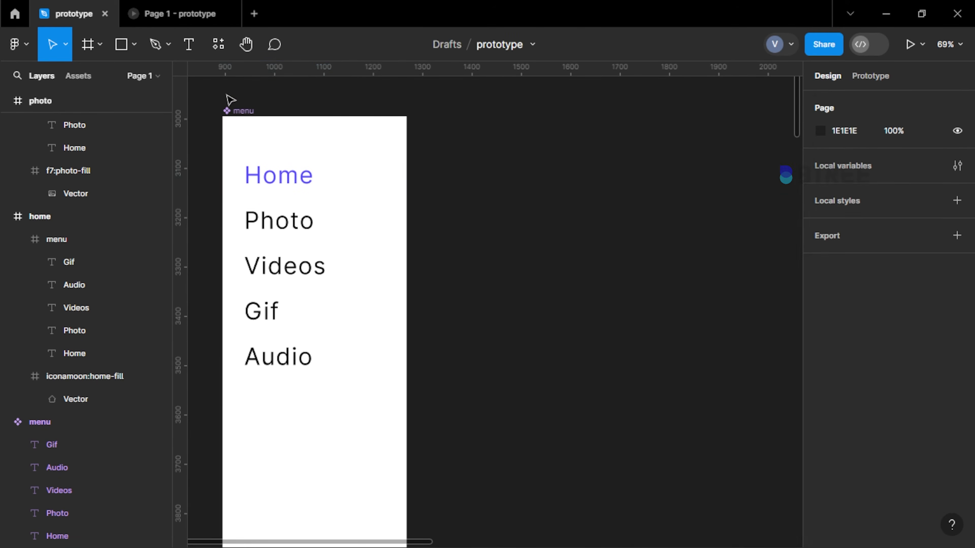
Add a second variant to the menu component
{"action": "scroll", "coordinate": [231, 100], "scroll_direction": "down", "scroll_amount": 3}
{"action": "left_click", "coordinate": [228, 102]}
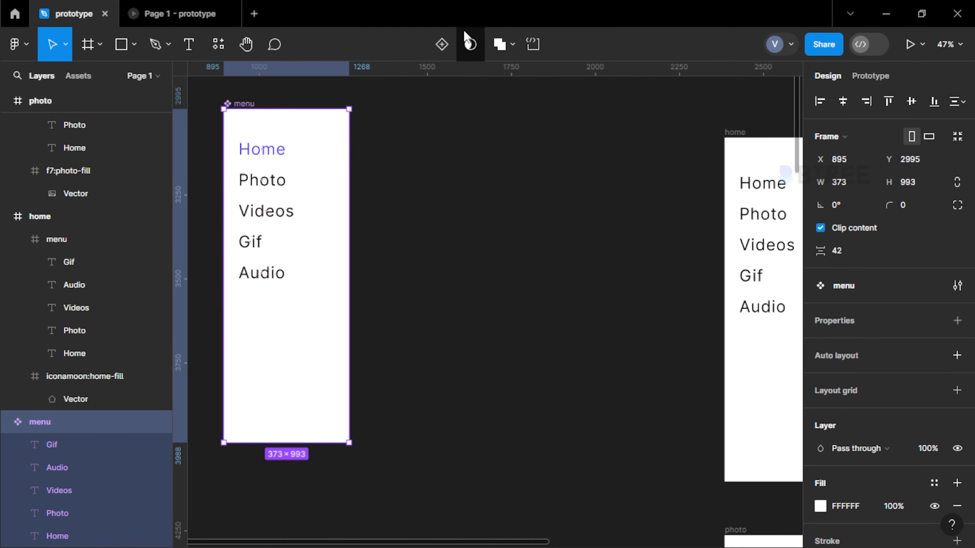
{"action": "left_click", "coordinate": [441, 45]}
{"action": "scroll", "coordinate": [359, 208], "scroll_direction": "down", "scroll_amount": 5}
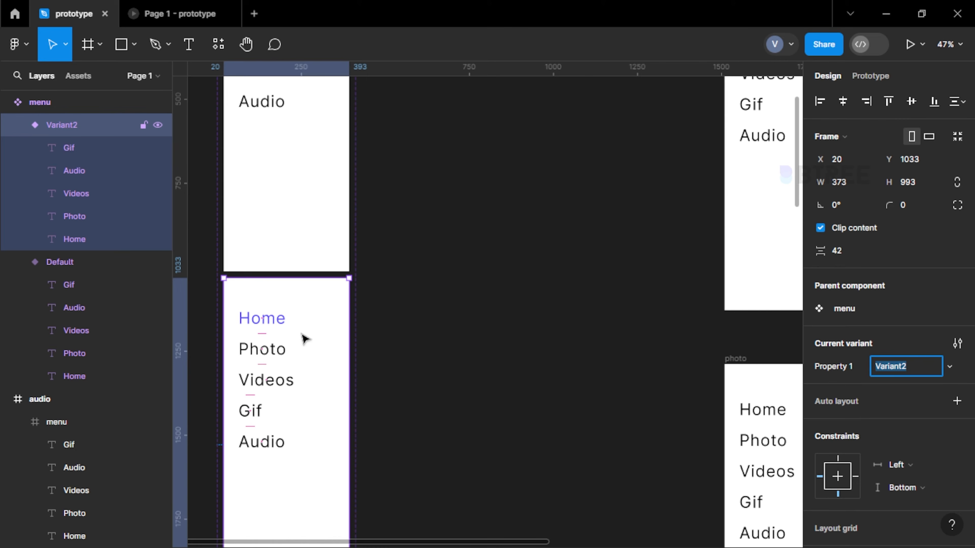
In the second menu variant, copy the Home text's fill colour 5647FF to the Photo text
{"action": "left_click", "coordinate": [275, 353]}
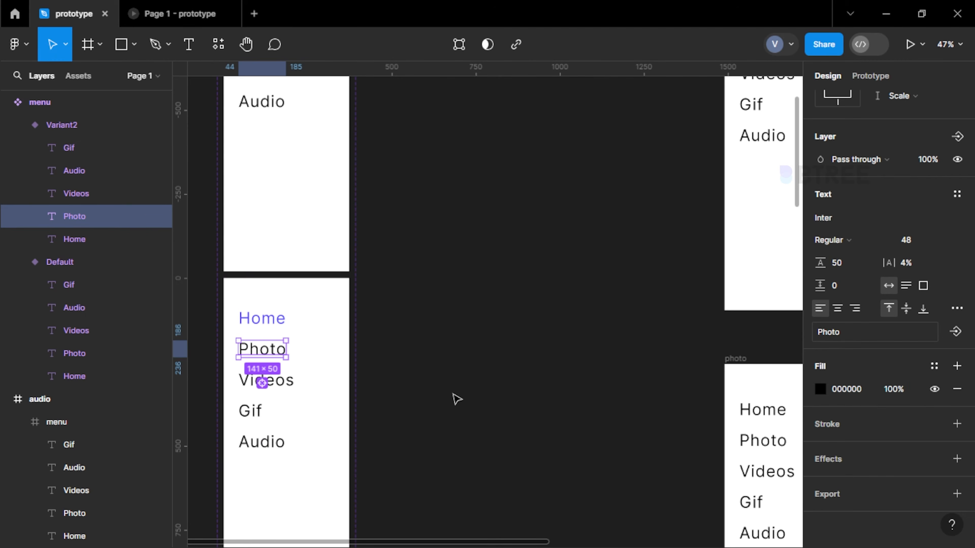
{"action": "key", "text": "Tab"}
{"action": "left_click", "coordinate": [859, 391]}
{"action": "key", "text": "ctrl+c"}
{"action": "scroll", "coordinate": [273, 352], "scroll_direction": "up", "scroll_amount": 5}
{"action": "left_click", "coordinate": [299, 313]}
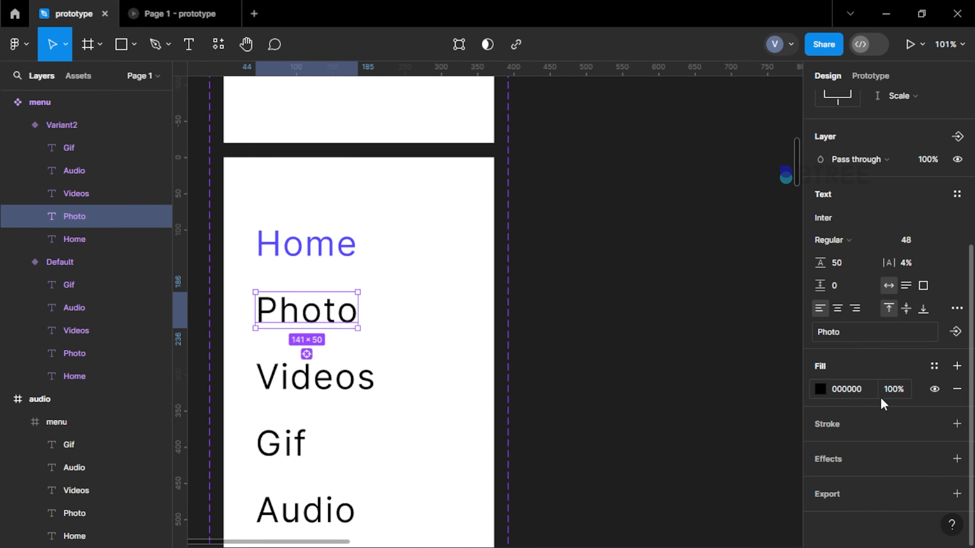
{"action": "left_click", "coordinate": [863, 395]}
{"action": "key", "text": "ctrl+v"}
Set the Home text's fill in the second menu variant to black (000)
{"action": "left_click", "coordinate": [306, 236]}
{"action": "left_click", "coordinate": [862, 388]}
{"action": "type", "text": "000"}
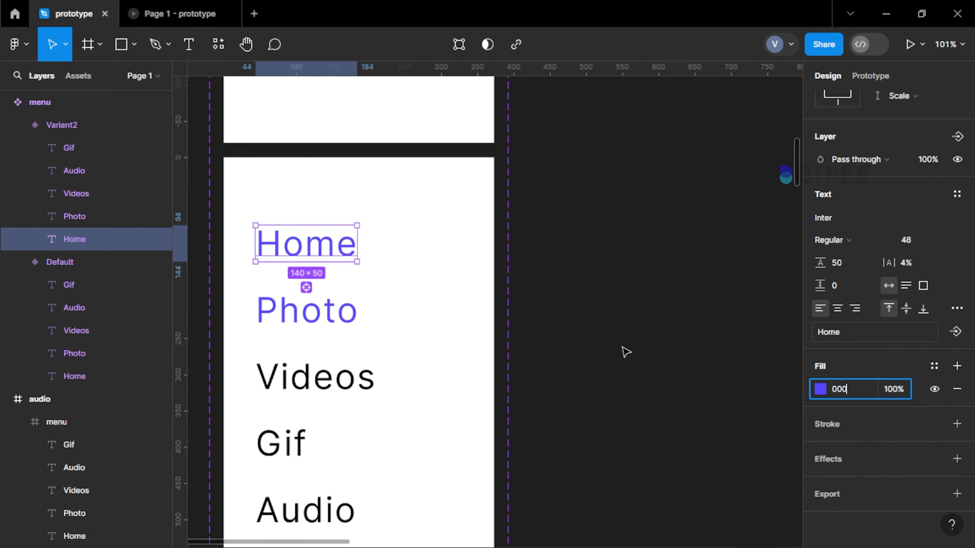
{"action": "left_click", "coordinate": [622, 349]}
Add a third menu variant and set the fill of its Videos text to 5647FF
{"action": "scroll", "coordinate": [328, 124], "scroll_direction": "down", "scroll_amount": 5}
{"action": "left_click", "coordinate": [333, 288]}
{"action": "left_click", "coordinate": [337, 388]}
{"action": "scroll", "coordinate": [327, 382], "scroll_direction": "up", "scroll_amount": 5}
{"action": "double_click", "coordinate": [340, 297]}
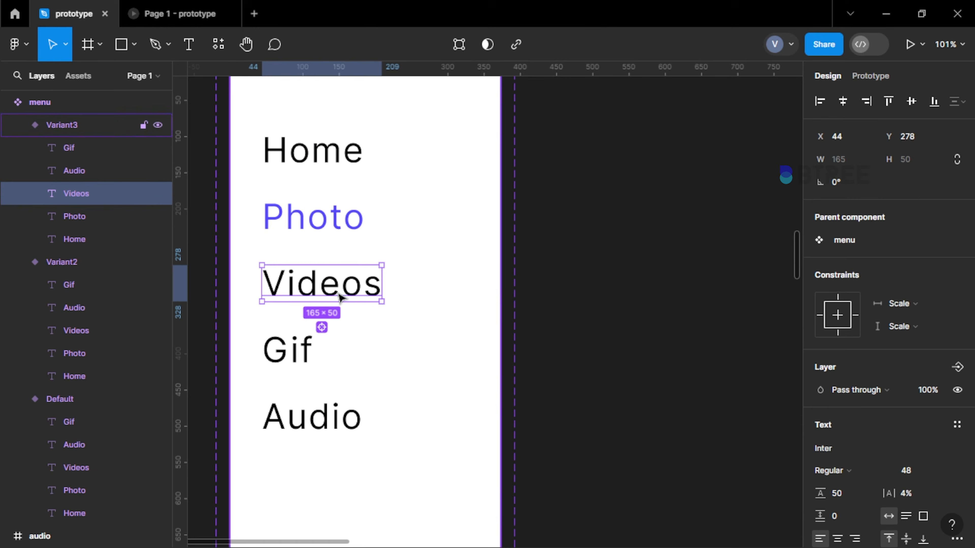
{"action": "scroll", "coordinate": [851, 384], "scroll_direction": "down", "scroll_amount": 4}
{"action": "left_click", "coordinate": [850, 389]}
{"action": "key", "text": "ctrl+v"}
Set the Photo text's fill in the third menu variant to black (000)
{"action": "left_click", "coordinate": [351, 223]}
{"action": "left_click", "coordinate": [863, 389]}
{"action": "key", "text": "ctrl+c"}
{"action": "type", "text": "000"}
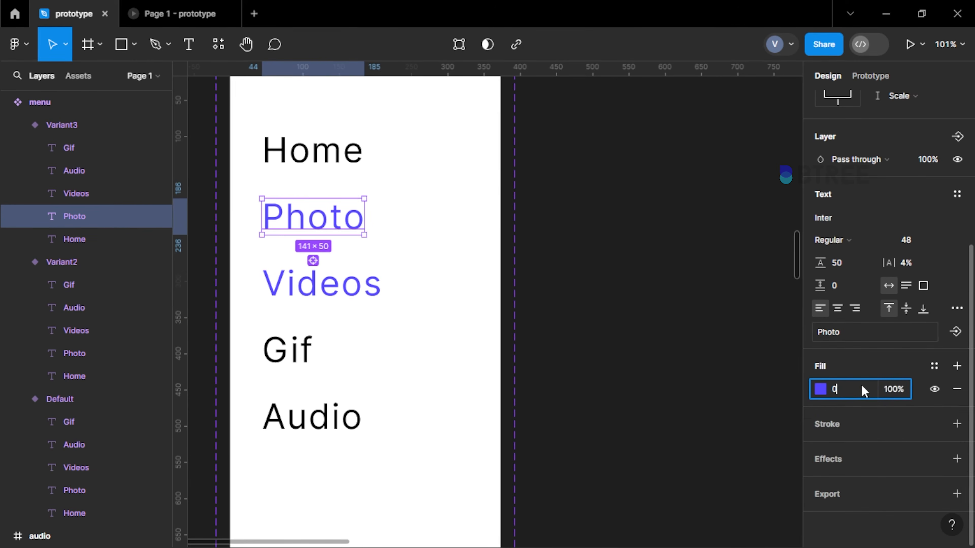
{"action": "left_click", "coordinate": [614, 327]}
Add a fourth menu variant and set the fill of its Gif text to 5647FF
{"action": "scroll", "coordinate": [372, 262], "scroll_direction": "down", "scroll_amount": 5}
{"action": "left_click", "coordinate": [376, 350]}
{"action": "left_click", "coordinate": [370, 452]}
{"action": "scroll", "coordinate": [373, 318], "scroll_direction": "up", "scroll_amount": 2}
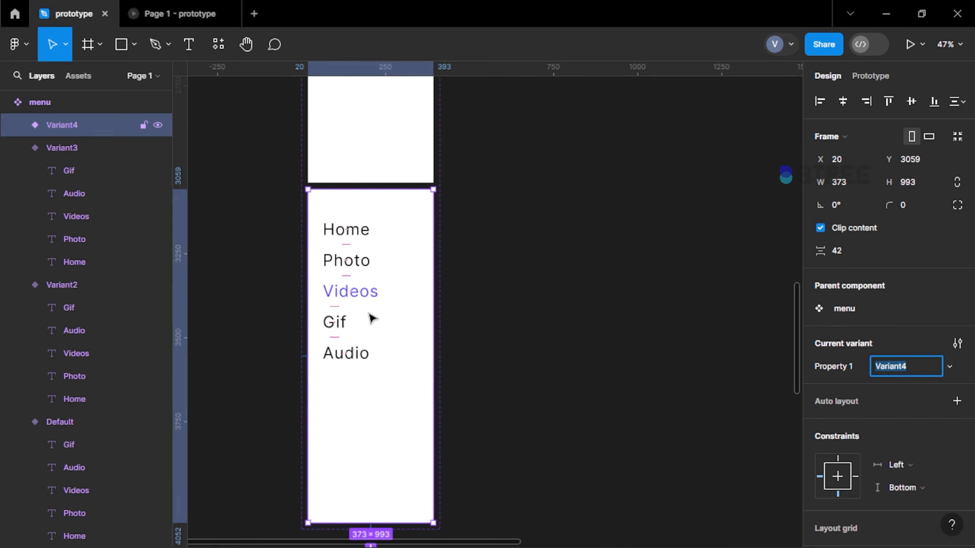
{"action": "double_click", "coordinate": [330, 324]}
{"action": "scroll", "coordinate": [330, 324], "scroll_direction": "up", "scroll_amount": 3}
{"action": "scroll", "coordinate": [842, 387], "scroll_direction": "down", "scroll_amount": 3}
{"action": "left_click", "coordinate": [841, 387]}
{"action": "key", "text": "ctrl+v"}
Set the Videos text's fill in the fourth menu variant to black (000)
{"action": "left_click", "coordinate": [364, 250]}
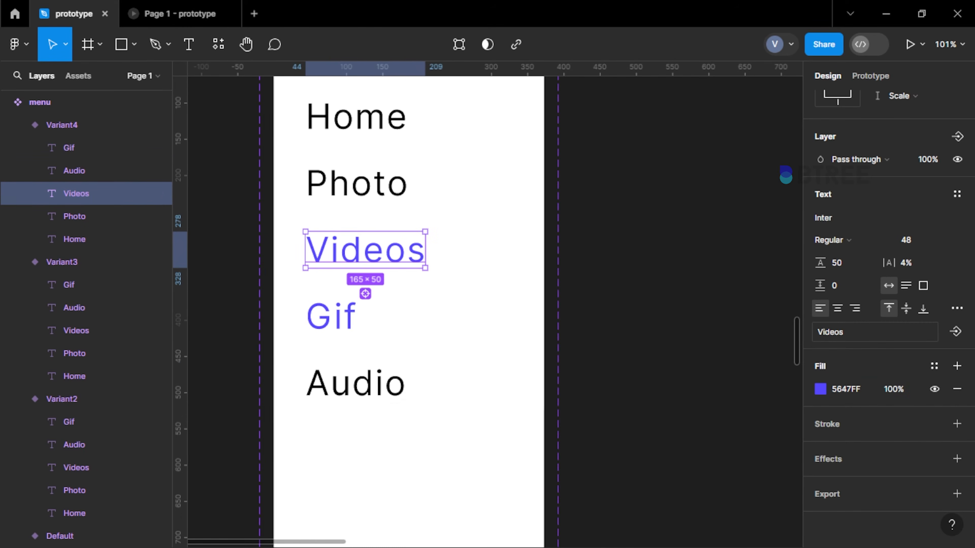
{"action": "left_click", "coordinate": [871, 389]}
{"action": "type", "text": "000"}
{"action": "left_click", "coordinate": [614, 286]}
Add a fifth menu variant and set the fill of its Audio text to 5647FF
{"action": "scroll", "coordinate": [378, 188], "scroll_direction": "down", "scroll_amount": 5}
{"action": "left_click", "coordinate": [388, 280]}
{"action": "left_click", "coordinate": [387, 391]}
{"action": "scroll", "coordinate": [381, 401], "scroll_direction": "down", "scroll_amount": 4}
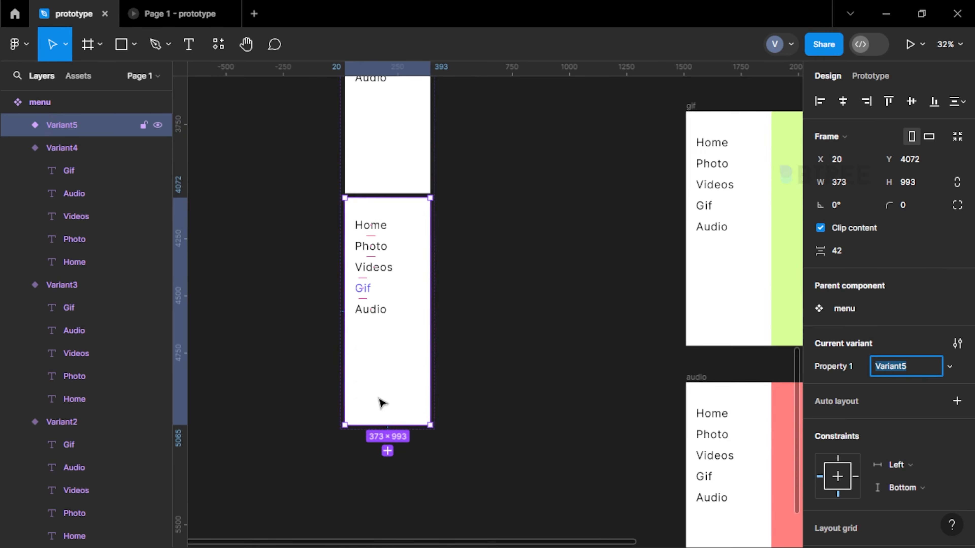
{"action": "scroll", "coordinate": [380, 400], "scroll_direction": "up", "scroll_amount": 2}
{"action": "double_click", "coordinate": [359, 228]}
{"action": "left_click", "coordinate": [378, 262]}
{"action": "scroll", "coordinate": [859, 384], "scroll_direction": "down", "scroll_amount": 4}
{"action": "left_click", "coordinate": [862, 389]}
{"action": "key", "text": "ctrl+v"}
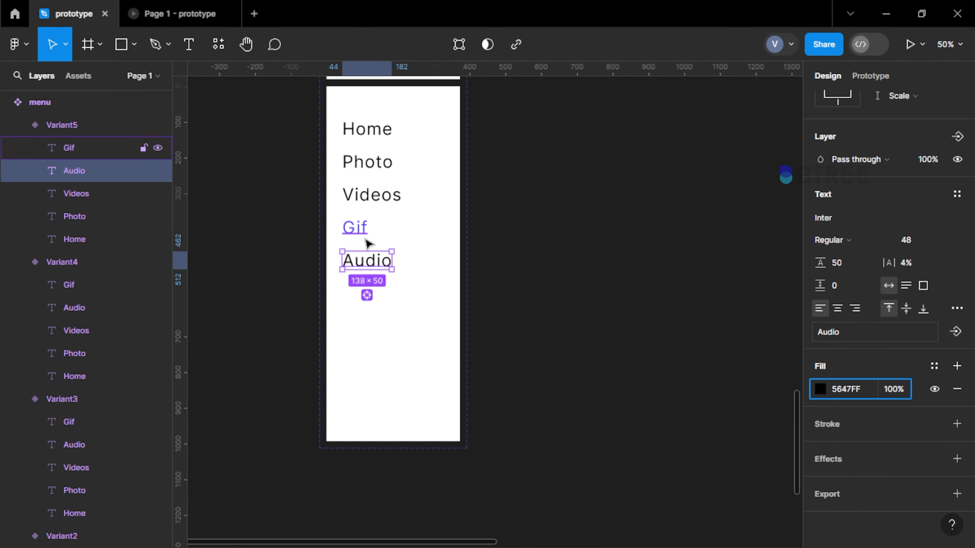
Set the Gif text's fill in the fifth menu variant to black (000)
{"action": "left_click", "coordinate": [360, 232]}
{"action": "left_click", "coordinate": [852, 389]}
{"action": "type", "text": "000"}
{"action": "left_click", "coordinate": [617, 253]}
Rename the fifth menu variant as audio and the fourth as gif
{"action": "left_click", "coordinate": [442, 319]}
{"action": "left_click", "coordinate": [916, 371]}
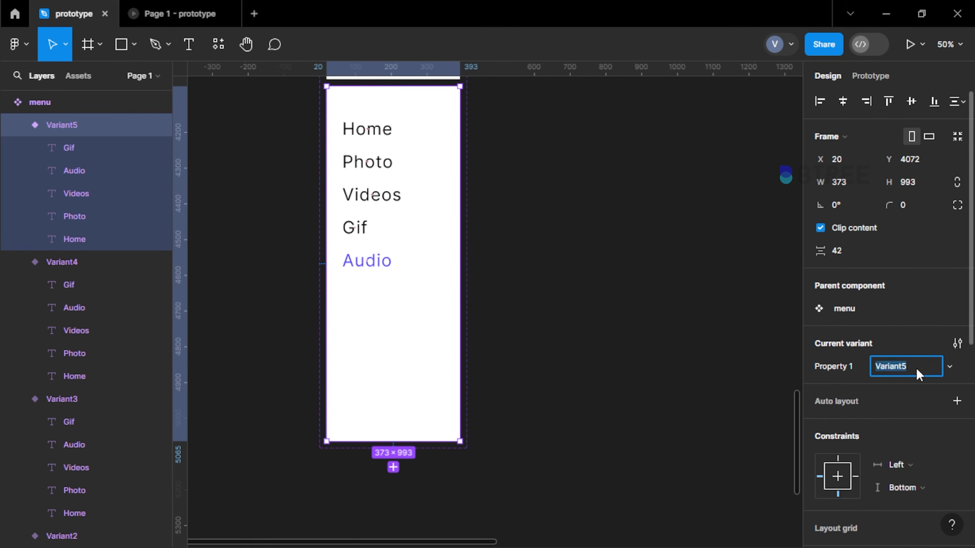
{"action": "type", "text": "audio"}
{"action": "scroll", "coordinate": [387, 239], "scroll_direction": "up", "scroll_amount": 4}
{"action": "left_click", "coordinate": [388, 239]}
{"action": "left_click", "coordinate": [892, 366]}
{"action": "type", "text": "gif"}
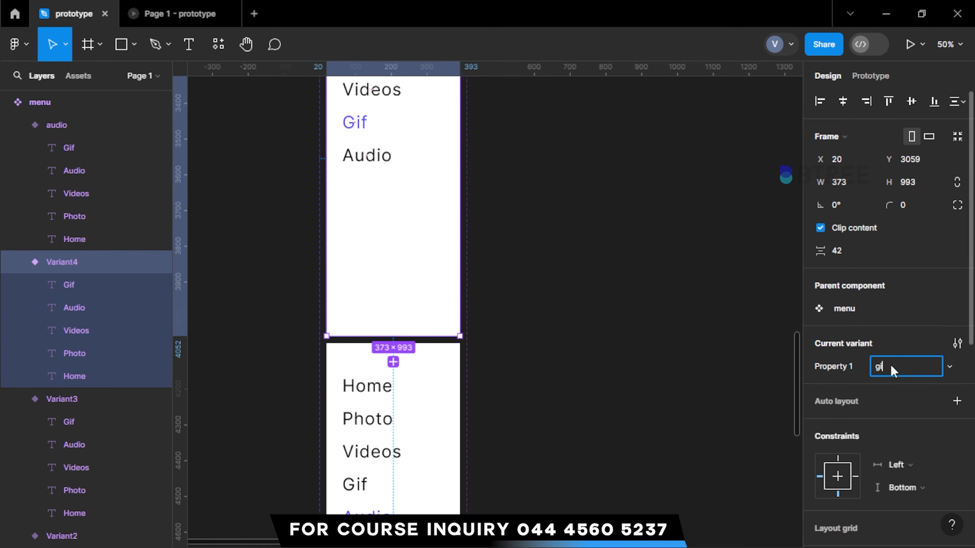
Rename the third menu variant as video and the second as photo
{"action": "scroll", "coordinate": [411, 182], "scroll_direction": "up", "scroll_amount": 5}
{"action": "left_click", "coordinate": [411, 183]}
{"action": "scroll", "coordinate": [399, 314], "scroll_direction": "up", "scroll_amount": 5}
{"action": "left_click", "coordinate": [890, 368]}
{"action": "type", "text": "v"}
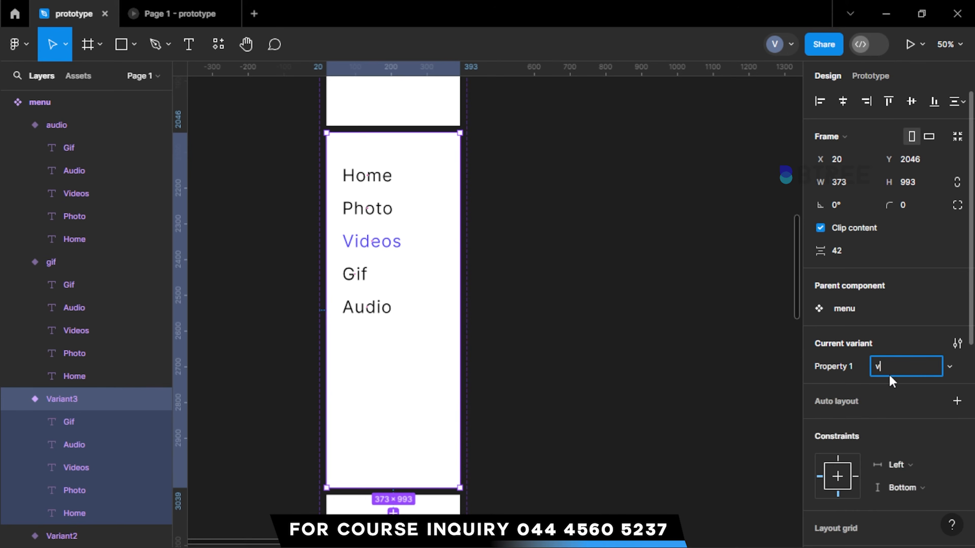
{"action": "type", "text": "ideo"}
{"action": "scroll", "coordinate": [351, 255], "scroll_direction": "up", "scroll_amount": 5}
{"action": "left_click", "coordinate": [351, 254]}
{"action": "scroll", "coordinate": [351, 255], "scroll_direction": "up", "scroll_amount": 8}
{"action": "left_click", "coordinate": [901, 359]}
{"action": "type", "text": "p"}
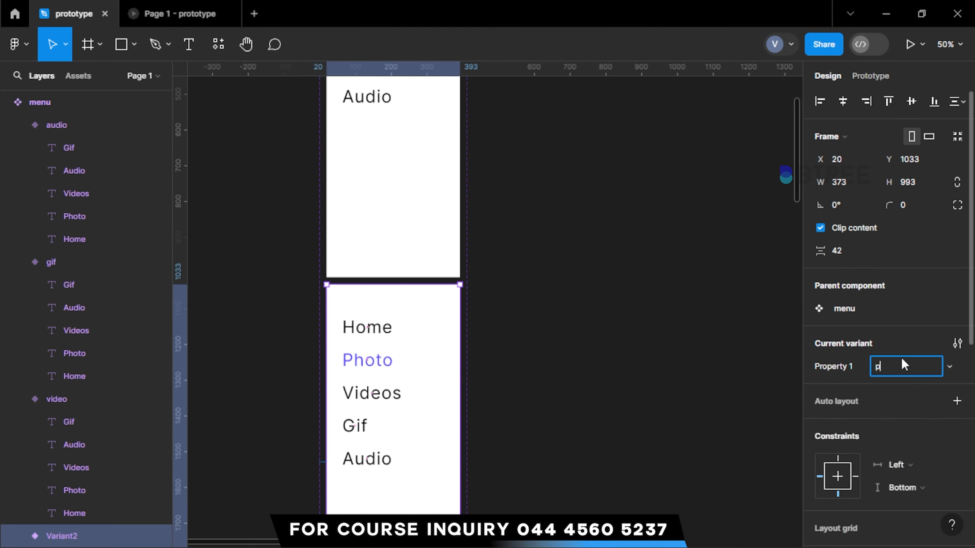
{"action": "type", "text": "hoto"}
Rename the first menu variant, the one highlighting Home, as home
{"action": "scroll", "coordinate": [383, 358], "scroll_direction": "up", "scroll_amount": 8}
{"action": "left_click", "coordinate": [383, 358]}
{"action": "left_click", "coordinate": [893, 366]}
{"action": "type", "text": "h"}
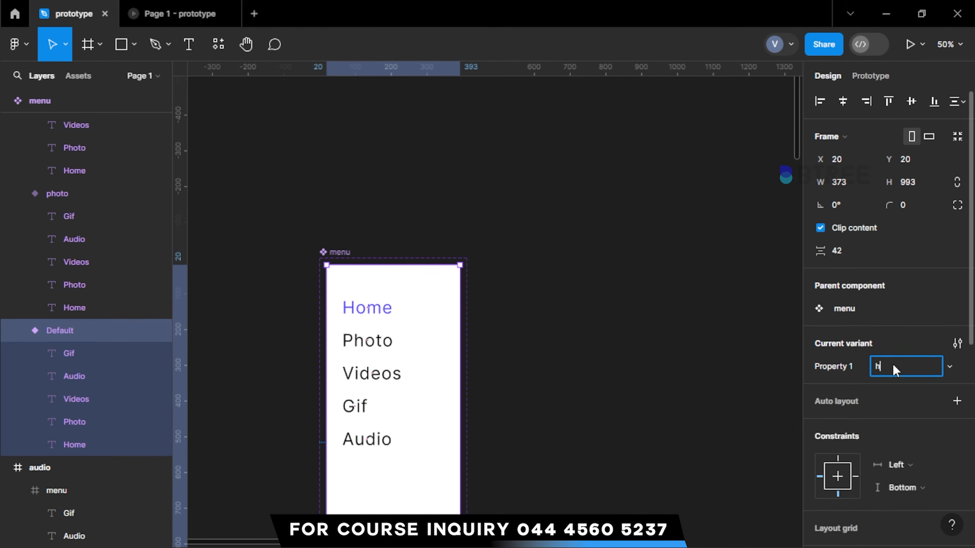
{"action": "type", "text": "ome"}
{"action": "left_click", "coordinate": [620, 300]}
Examine the highlighted entry in each of the five menu variants and compare them with the page frames
{"action": "scroll", "coordinate": [244, 207], "scroll_direction": "down", "scroll_amount": 5}
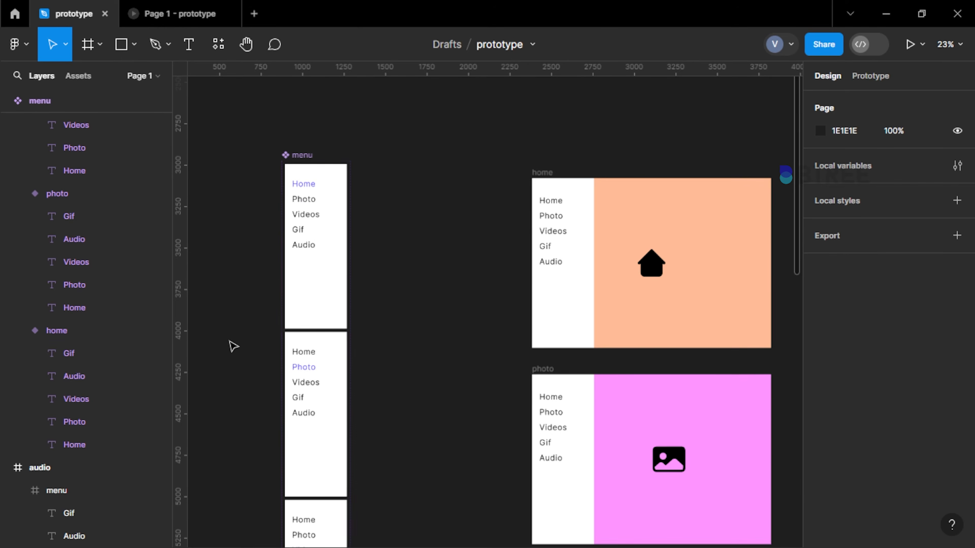
{"action": "scroll", "coordinate": [285, 270], "scroll_direction": "up", "scroll_amount": 3}
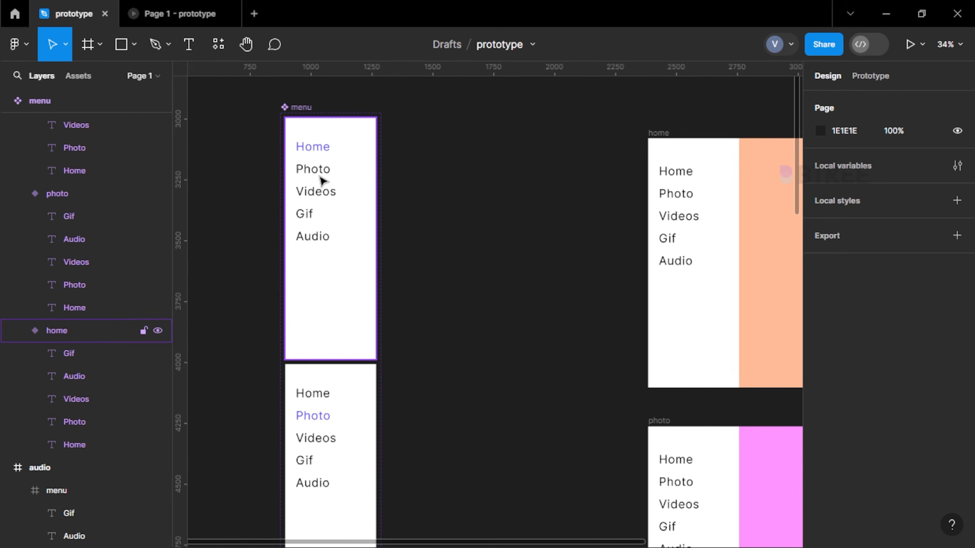
{"action": "scroll", "coordinate": [322, 181], "scroll_direction": "up", "scroll_amount": 5}
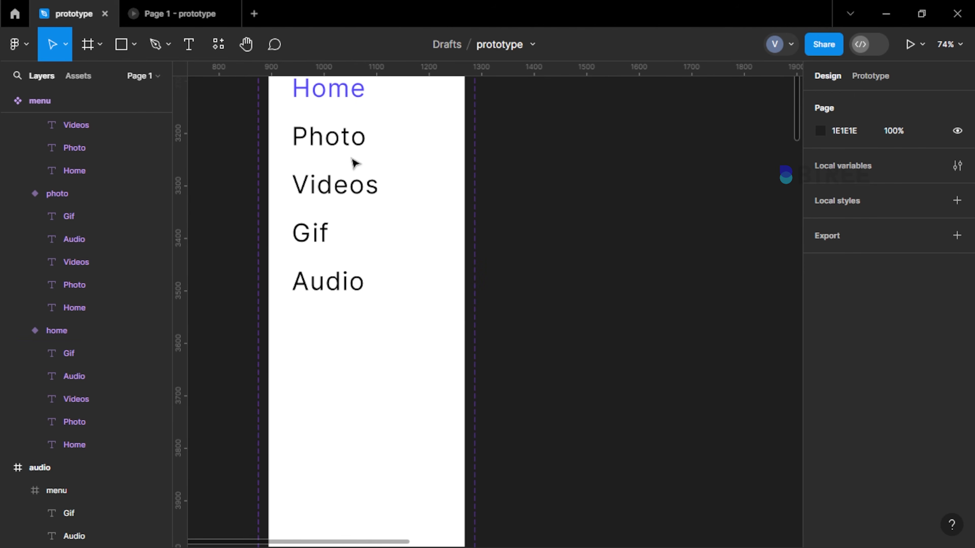
{"action": "scroll", "coordinate": [353, 159], "scroll_direction": "up", "scroll_amount": 2}
{"action": "scroll", "coordinate": [352, 161], "scroll_direction": "down", "scroll_amount": 8}
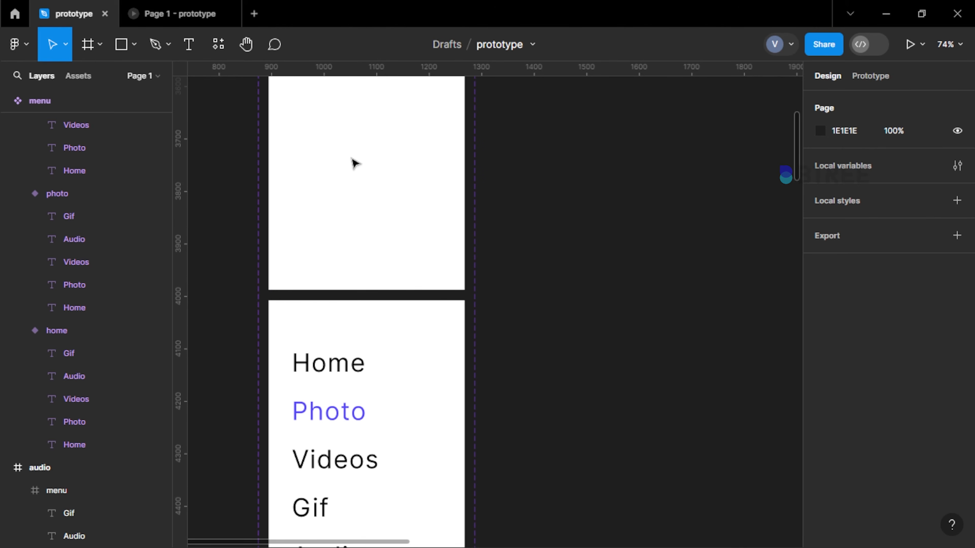
{"action": "scroll", "coordinate": [353, 160], "scroll_direction": "down", "scroll_amount": 12}
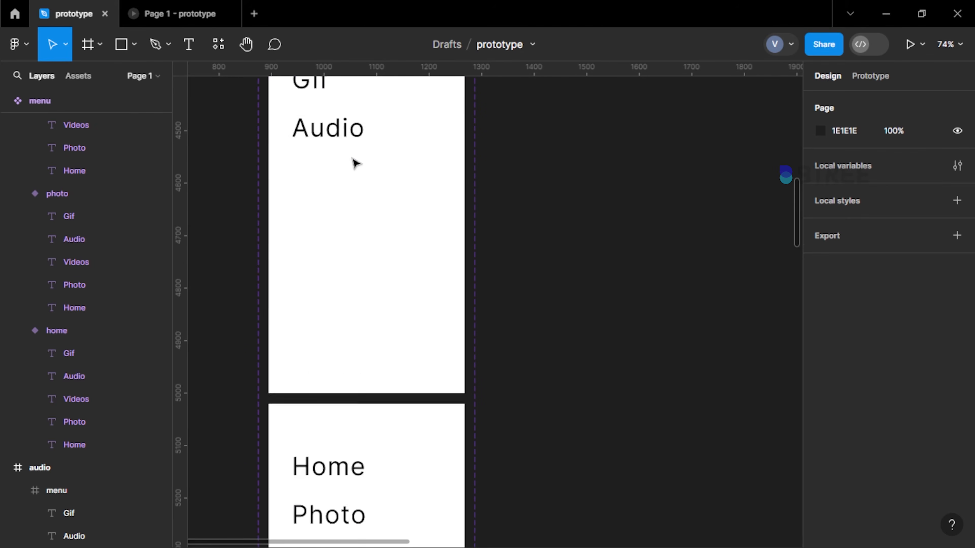
{"action": "scroll", "coordinate": [371, 394], "scroll_direction": "down", "scroll_amount": 10}
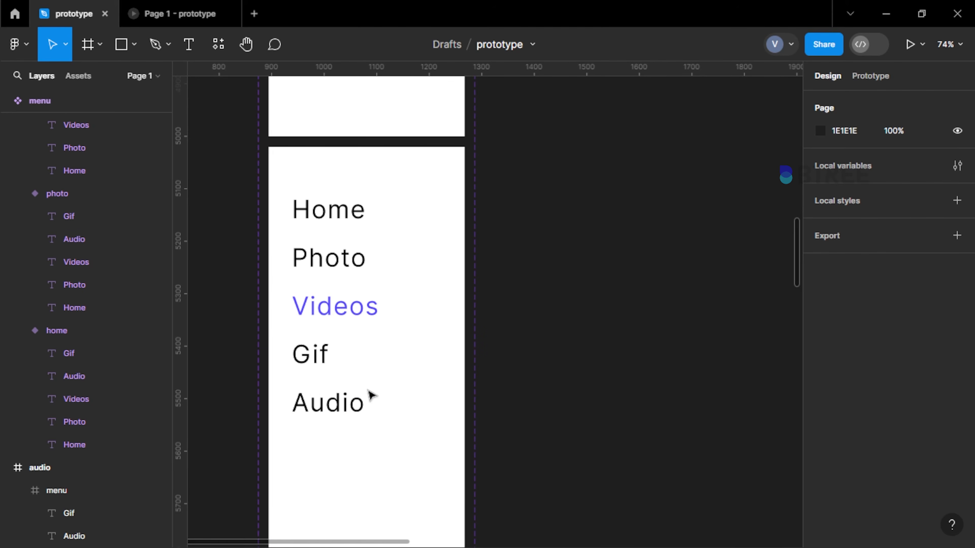
{"action": "scroll", "coordinate": [369, 391], "scroll_direction": "down", "scroll_amount": 8}
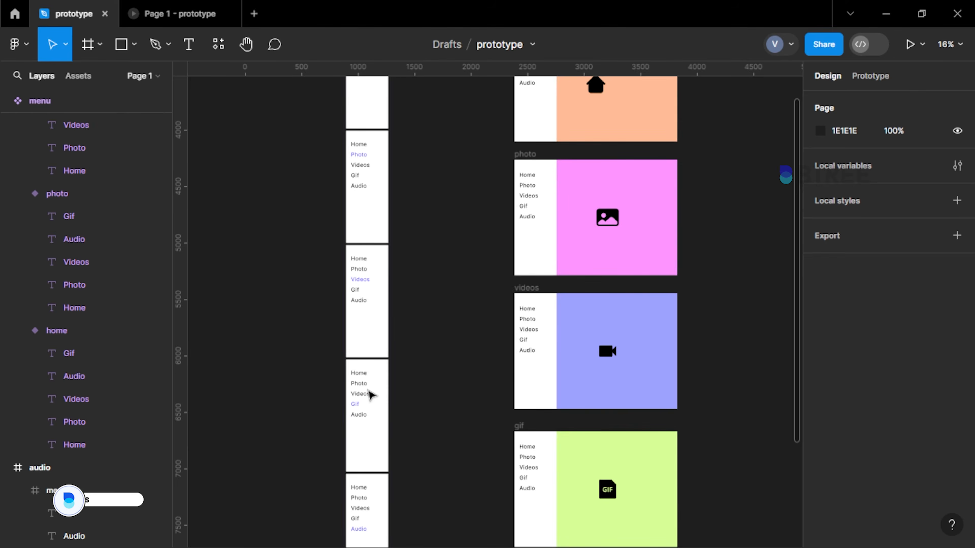
{"action": "scroll", "coordinate": [368, 390], "scroll_direction": "up", "scroll_amount": 5}
{"action": "scroll", "coordinate": [369, 316], "scroll_direction": "up", "scroll_amount": 2}
{"action": "scroll", "coordinate": [372, 321], "scroll_direction": "up", "scroll_amount": 3}
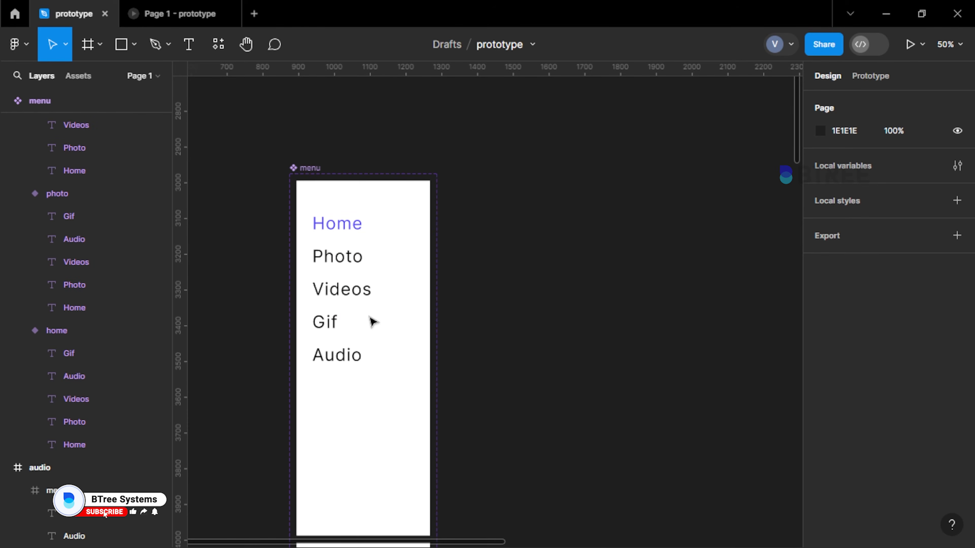
{"action": "scroll", "coordinate": [371, 322], "scroll_direction": "down", "scroll_amount": 10}
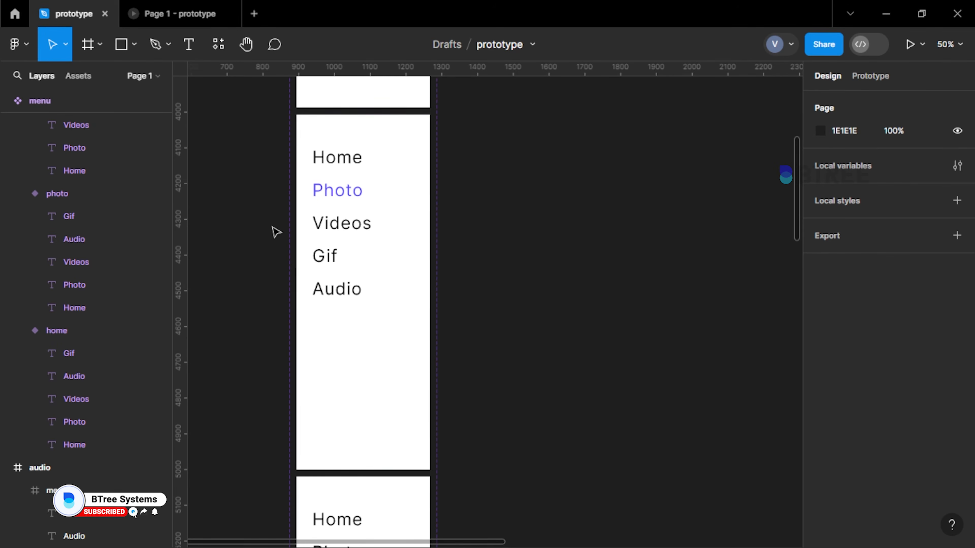
{"action": "scroll", "coordinate": [276, 229], "scroll_direction": "down", "scroll_amount": 4}
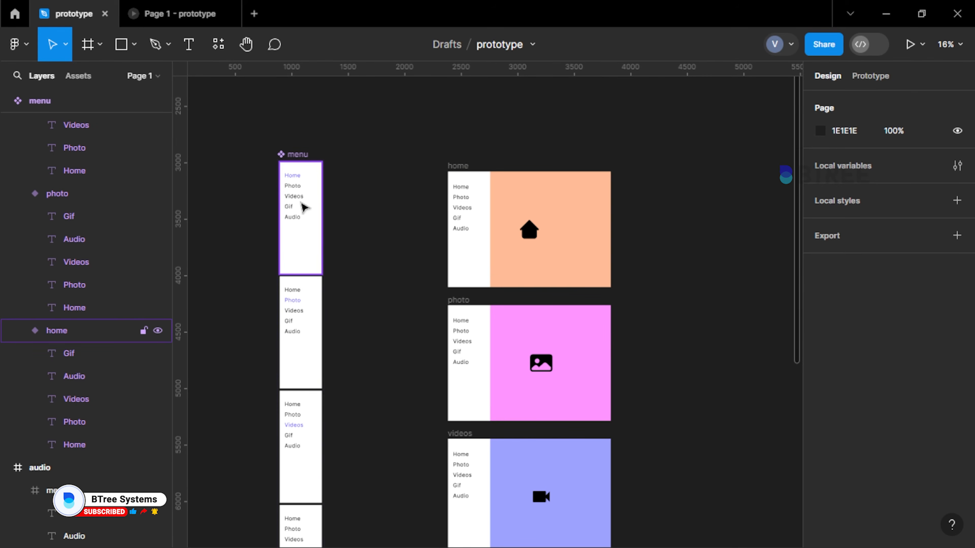
{"action": "scroll", "coordinate": [505, 451], "scroll_direction": "down", "scroll_amount": 10}
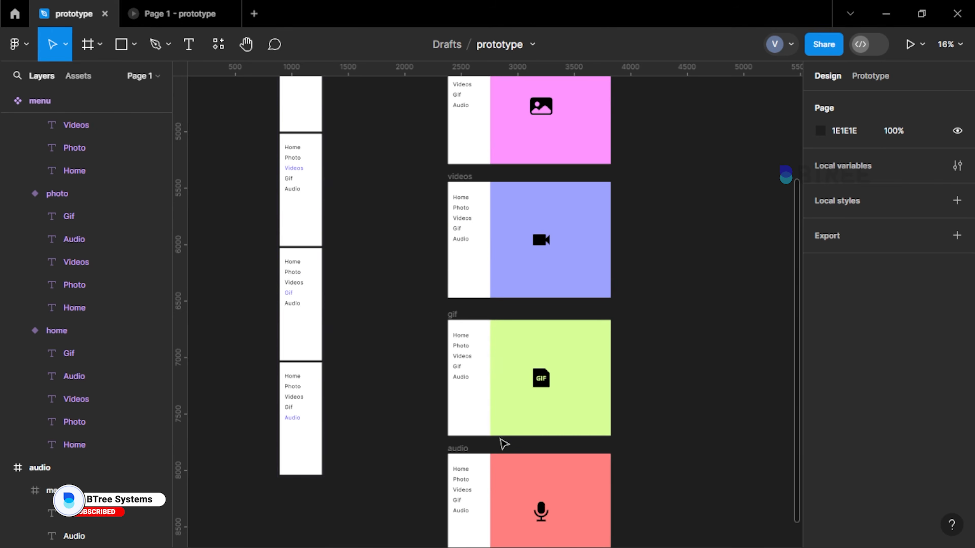
Delete the old white menu frames from the home, photo, videos, gif and audio frames
{"action": "scroll", "coordinate": [492, 320], "scroll_direction": "up", "scroll_amount": 10}
{"action": "left_click", "coordinate": [489, 250]}
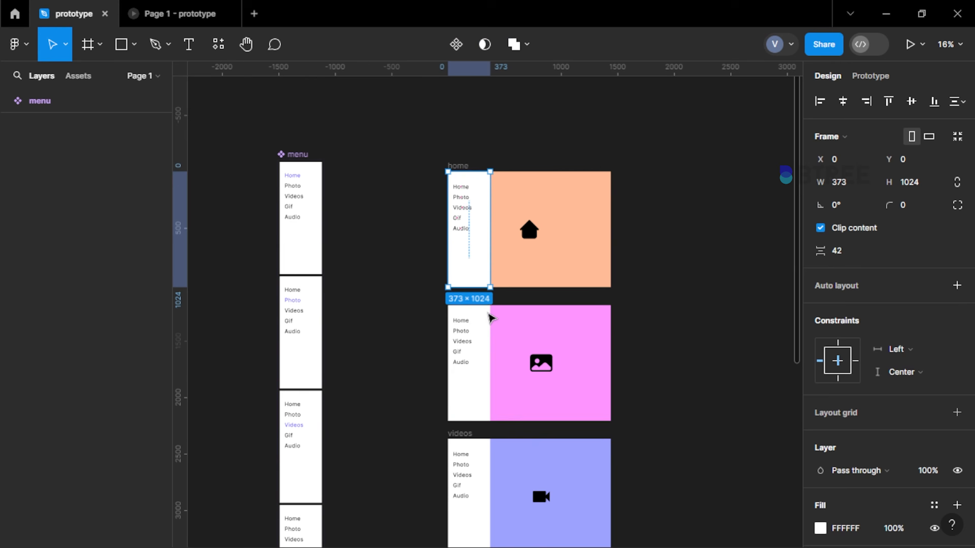
{"action": "left_click", "coordinate": [476, 342], "text": "shift"}
{"action": "scroll", "coordinate": [462, 423], "scroll_direction": "down", "scroll_amount": 2}
{"action": "left_click", "coordinate": [468, 401], "text": "shift"}
{"action": "scroll", "coordinate": [464, 399], "scroll_direction": "down", "scroll_amount": 4}
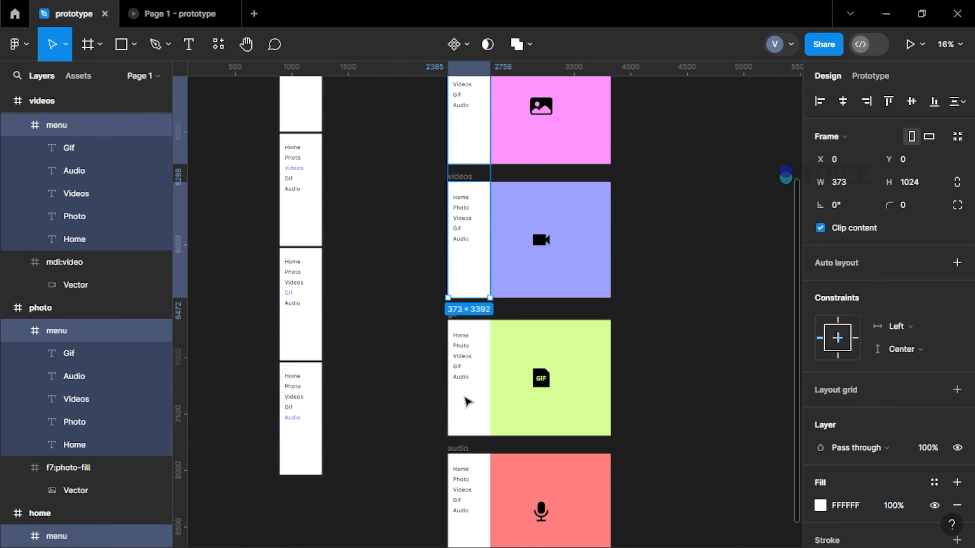
{"action": "left_click", "coordinate": [464, 399], "text": "shift"}
{"action": "left_click", "coordinate": [480, 496], "text": "shift"}
{"action": "key", "text": "Delete"}
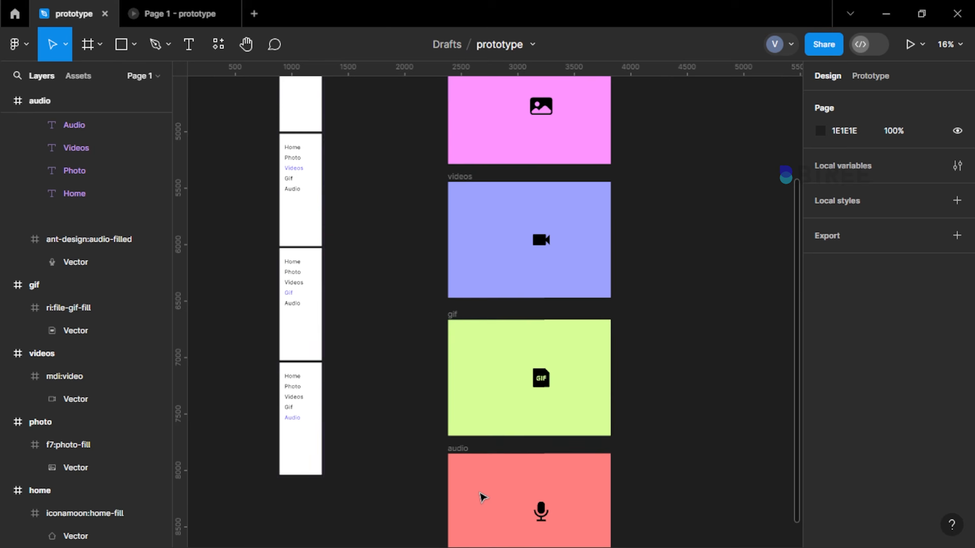
Insert an instance of the local menu component at the left edge of the home frame, at X 0, Y 0
{"action": "scroll", "coordinate": [481, 497], "scroll_direction": "up", "scroll_amount": 8}
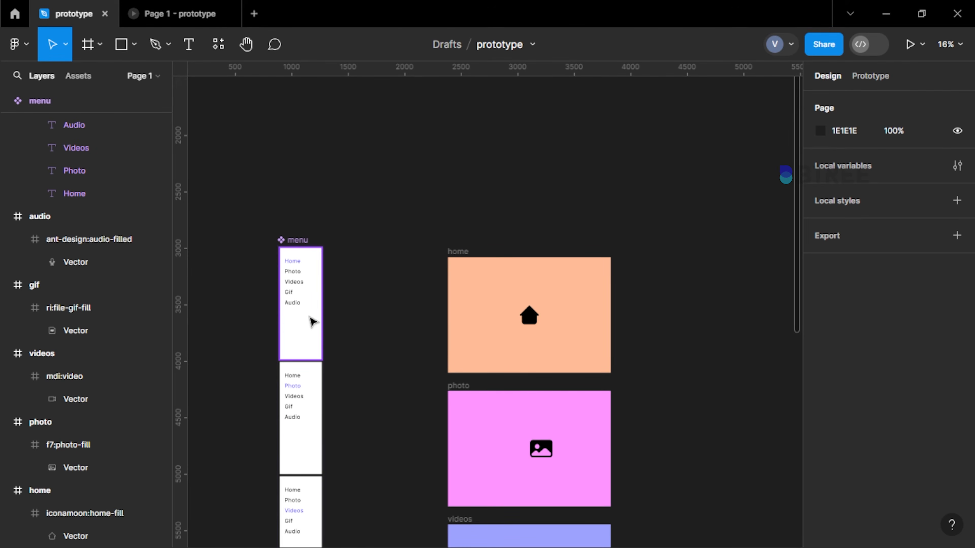
{"action": "scroll", "coordinate": [313, 322], "scroll_direction": "up", "scroll_amount": 2}
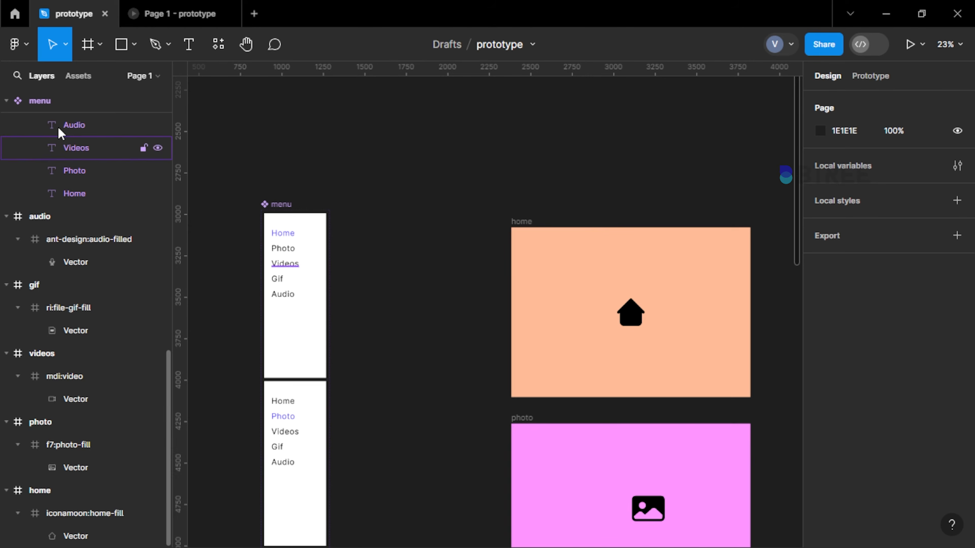
{"action": "left_click", "coordinate": [67, 78]}
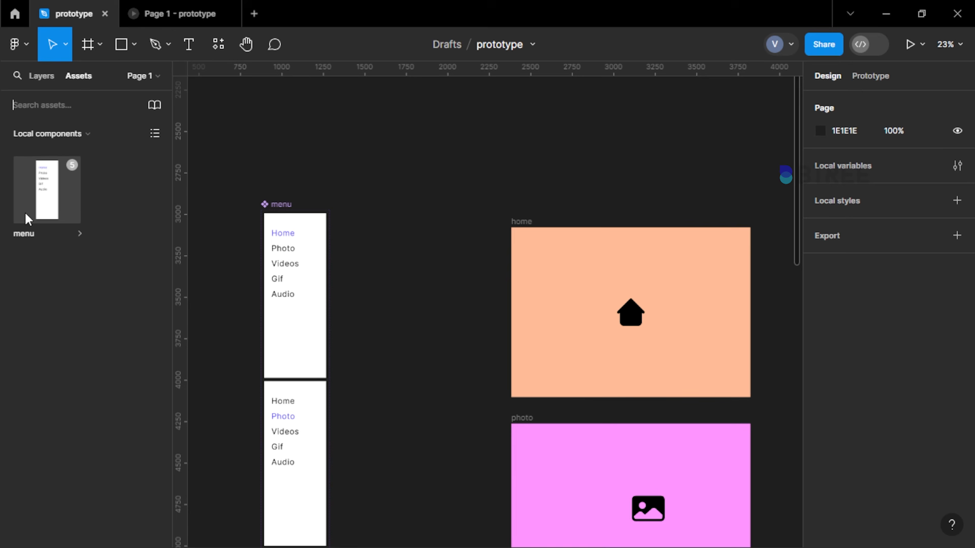
{"action": "left_click_drag", "start_coordinate": [48, 212], "coordinate": [572, 265]}
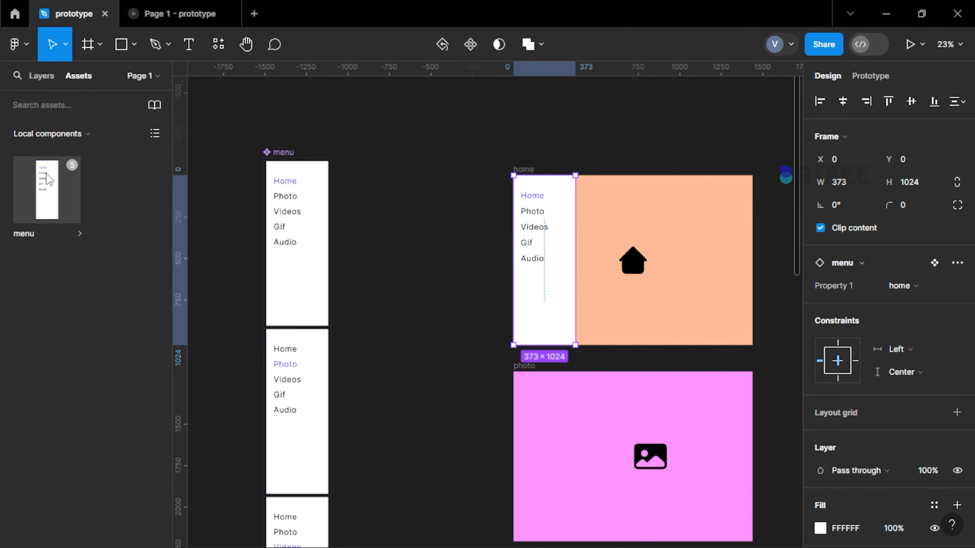
Copy the home frame's menu instance into the photo, videos, gif and audio frames
{"action": "scroll", "coordinate": [215, 190], "scroll_direction": "down", "scroll_amount": 3}
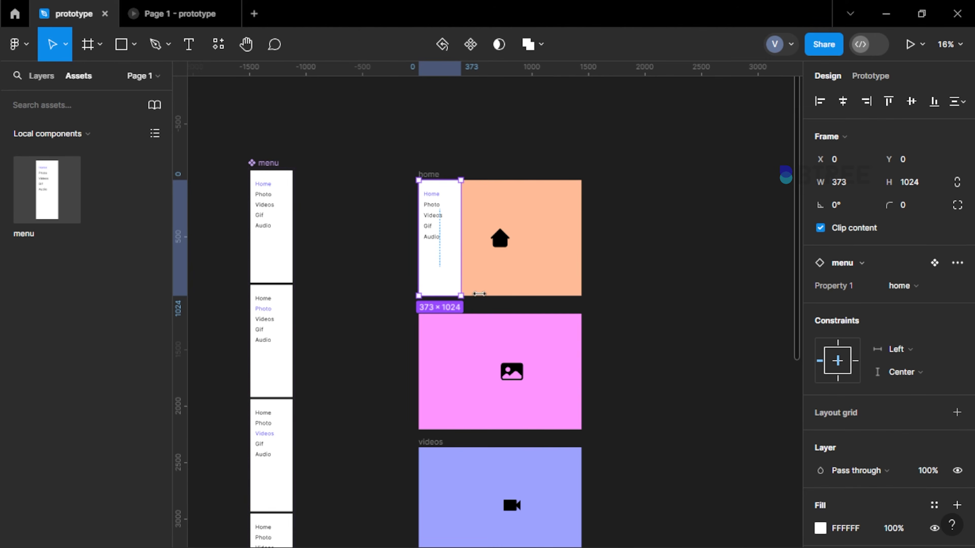
{"action": "scroll", "coordinate": [481, 296], "scroll_direction": "up", "scroll_amount": 3}
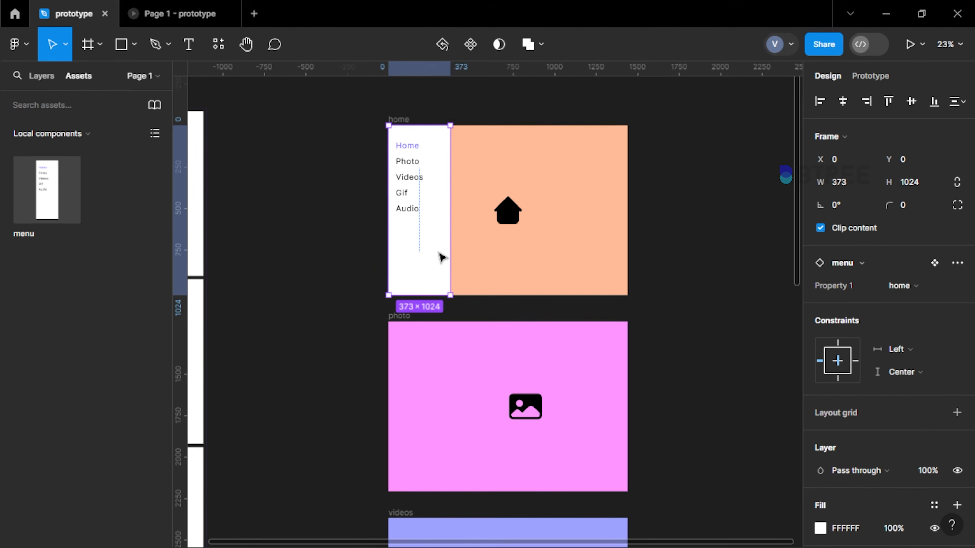
{"action": "scroll", "coordinate": [441, 257], "scroll_direction": "down", "scroll_amount": 5}
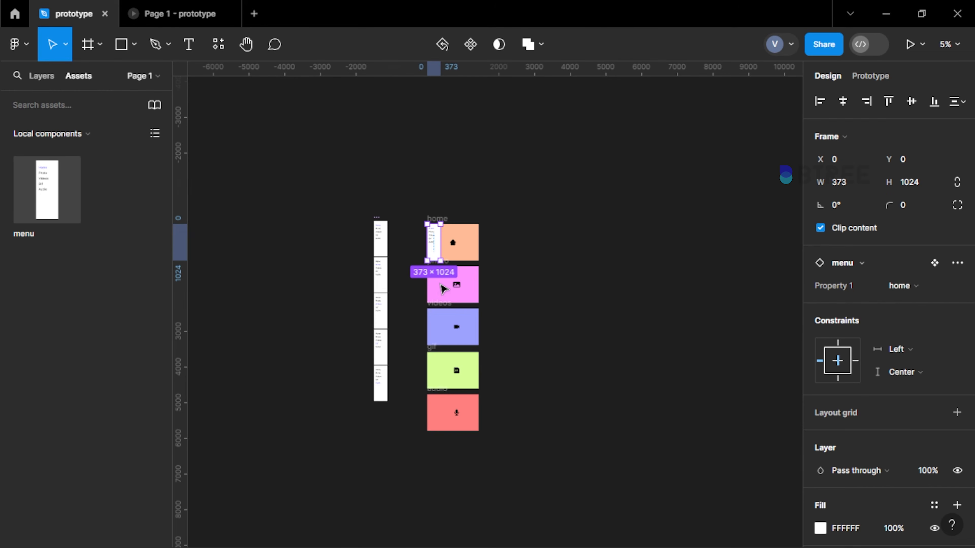
{"action": "scroll", "coordinate": [442, 294], "scroll_direction": "up", "scroll_amount": 3}
{"action": "left_click", "coordinate": [433, 198]}
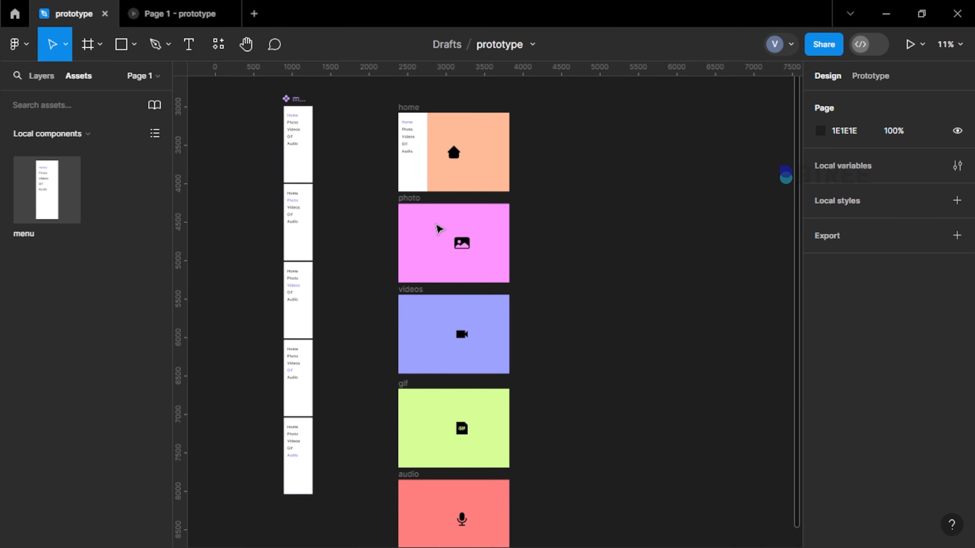
{"action": "left_click", "coordinate": [438, 228]}
{"action": "left_click", "coordinate": [407, 290], "text": "shift"}
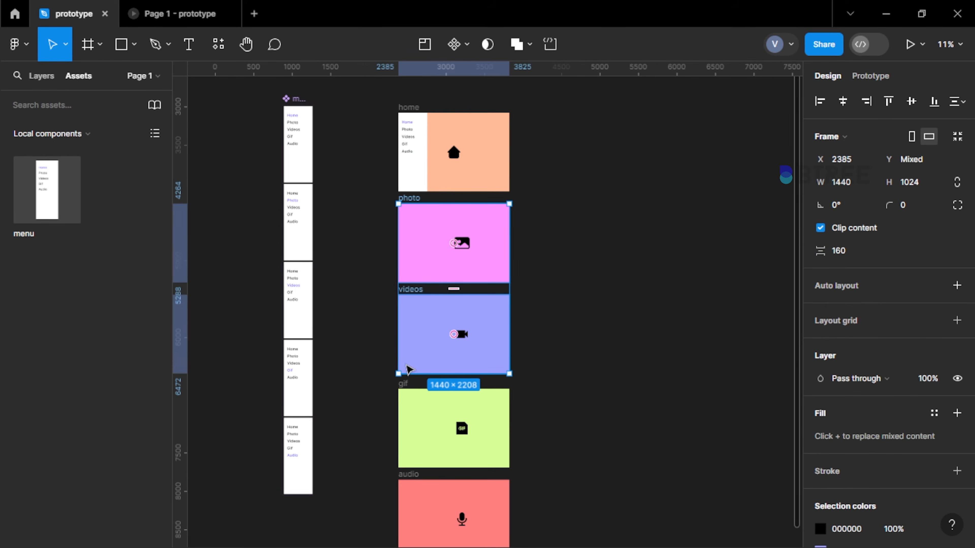
{"action": "left_click", "coordinate": [414, 385], "text": "shift"}
{"action": "scroll", "coordinate": [411, 381], "scroll_direction": "down", "scroll_amount": 2}
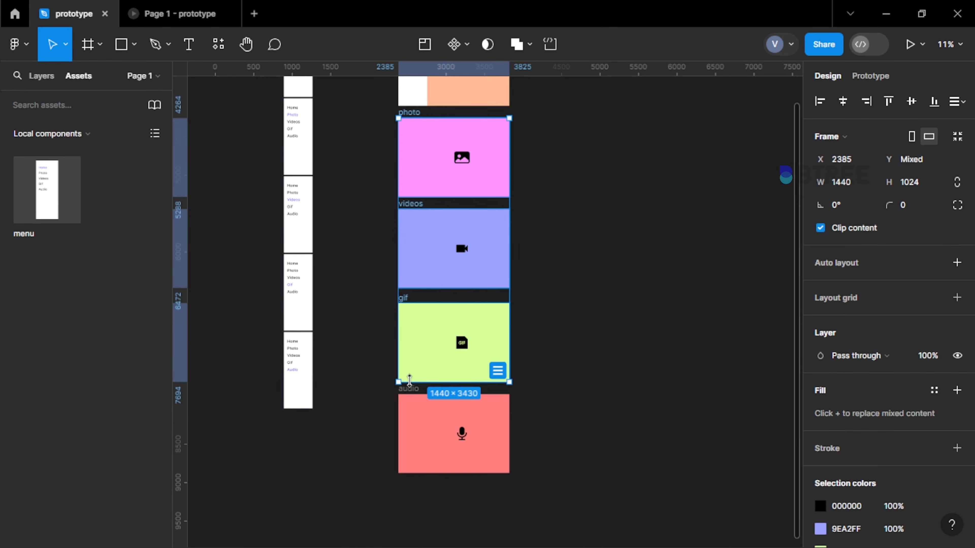
{"action": "left_click", "coordinate": [415, 391], "text": "shift"}
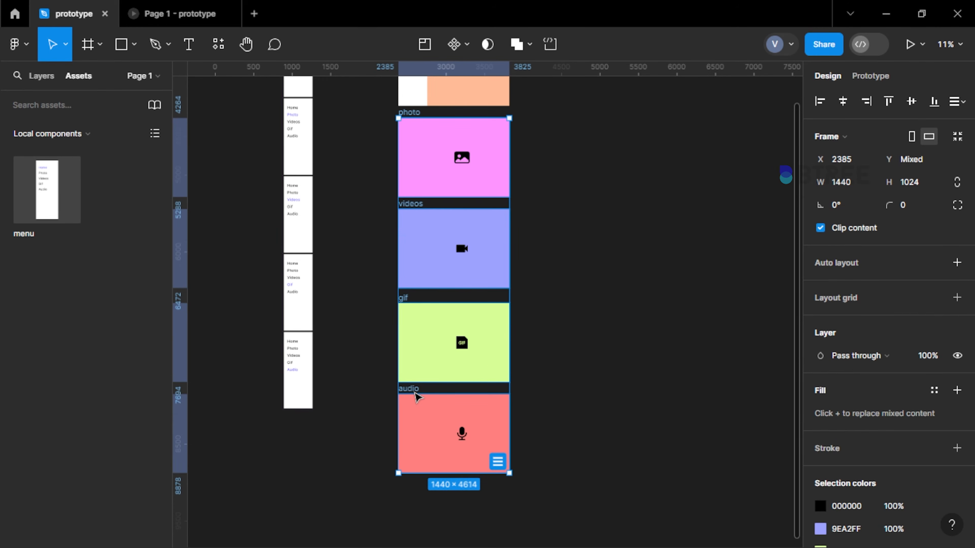
{"action": "key", "text": "ctrl+v"}
{"action": "scroll", "coordinate": [432, 294], "scroll_direction": "up", "scroll_amount": 2}
{"action": "scroll", "coordinate": [427, 116], "scroll_direction": "up", "scroll_amount": 3}
{"action": "left_click", "coordinate": [289, 181]}
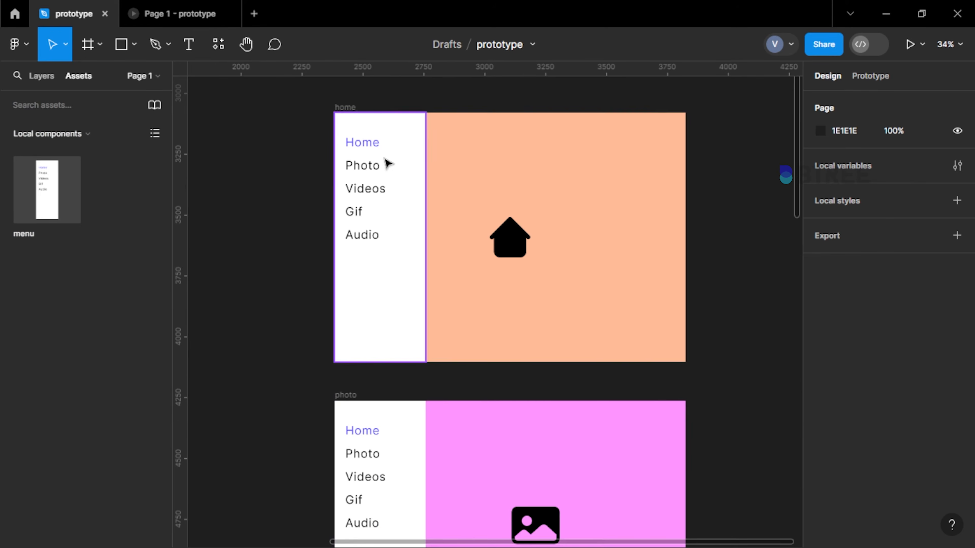
Switch the menu instance in the photo frame to the photo variant
{"action": "scroll", "coordinate": [391, 309], "scroll_direction": "down", "scroll_amount": 12}
{"action": "scroll", "coordinate": [383, 403], "scroll_direction": "up", "scroll_amount": 12}
{"action": "scroll", "coordinate": [374, 161], "scroll_direction": "down", "scroll_amount": 4}
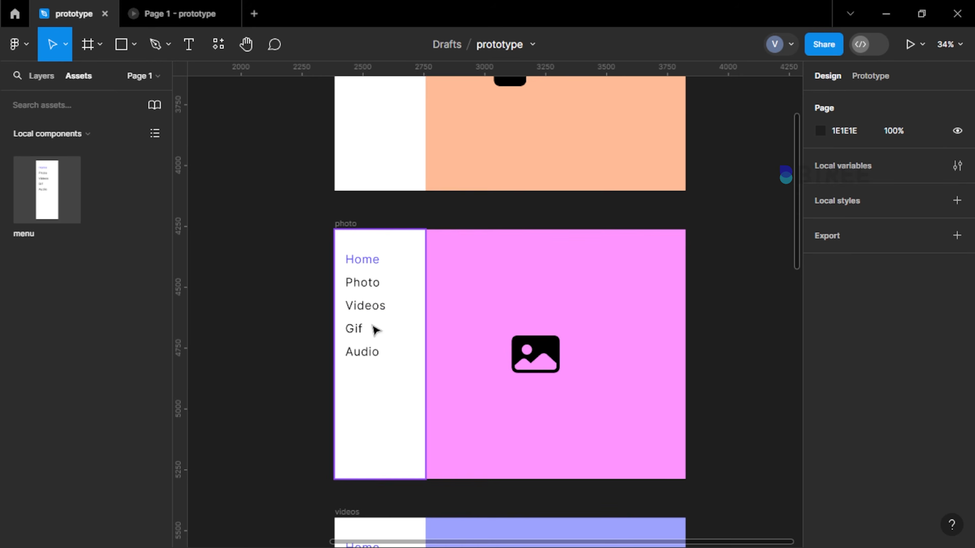
{"action": "scroll", "coordinate": [374, 330], "scroll_direction": "up", "scroll_amount": 3}
{"action": "left_click", "coordinate": [428, 303]}
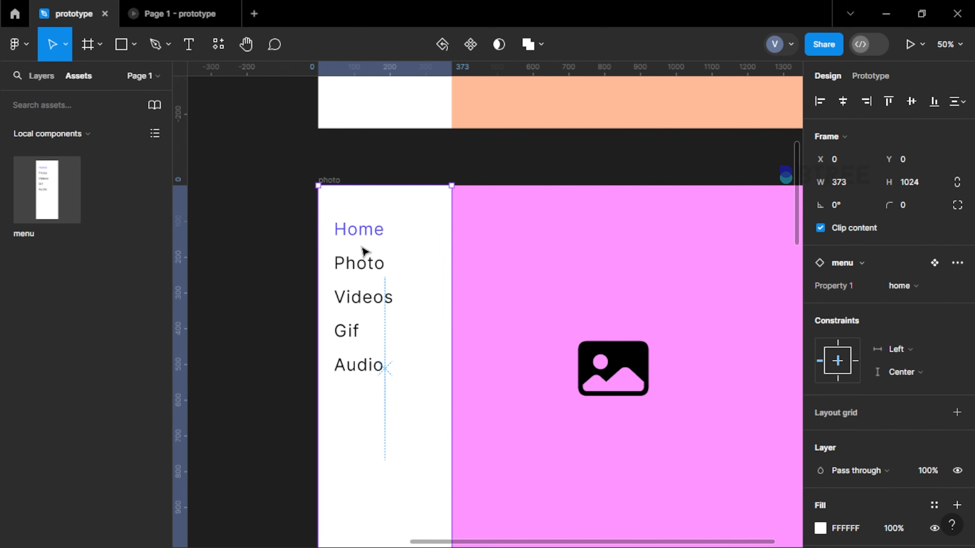
{"action": "left_click", "coordinate": [917, 295]}
{"action": "left_click", "coordinate": [892, 307]}
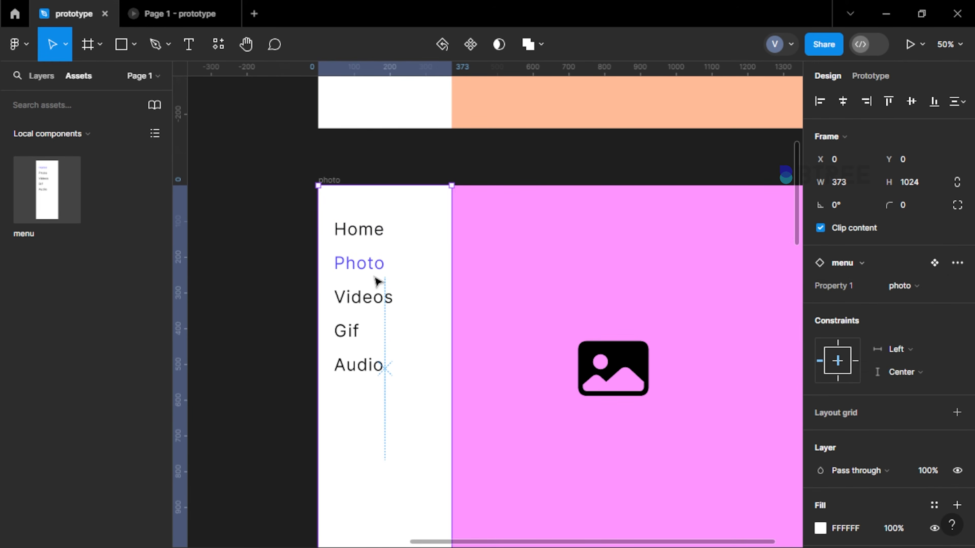
Switch the menu instance in the videos frame to the video variant
{"action": "scroll", "coordinate": [377, 283], "scroll_direction": "down", "scroll_amount": 5}
{"action": "left_click", "coordinate": [393, 317]}
{"action": "scroll", "coordinate": [395, 318], "scroll_direction": "down", "scroll_amount": 3}
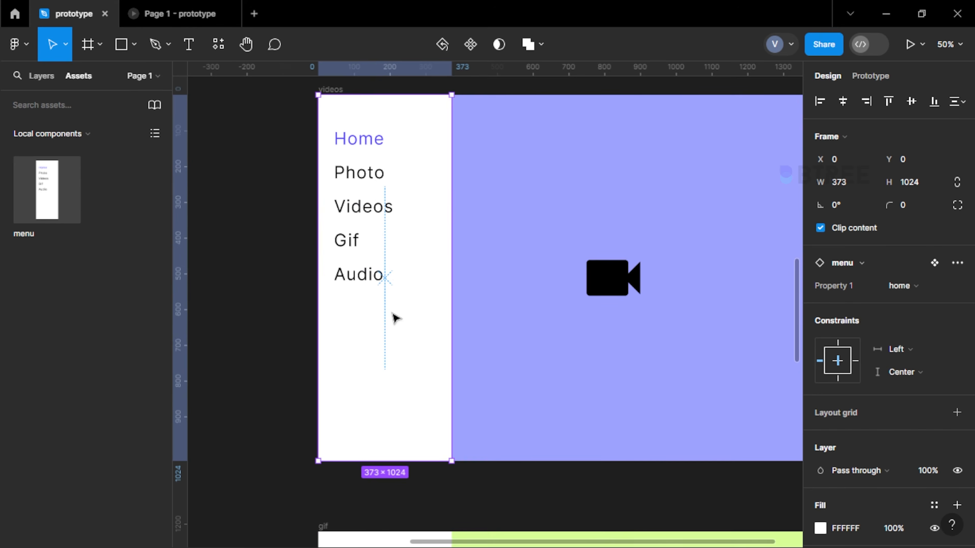
{"action": "left_click", "coordinate": [925, 285]}
{"action": "left_click", "coordinate": [875, 321]}
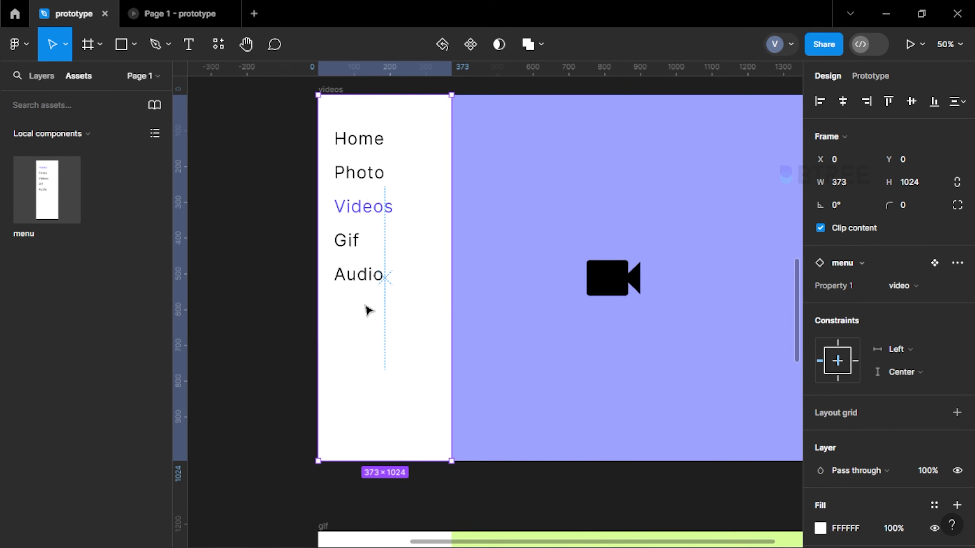
Switch the menu instance in the gif frame to the gif variant
{"action": "scroll", "coordinate": [366, 310], "scroll_direction": "down", "scroll_amount": 8}
{"action": "left_click", "coordinate": [380, 310]}
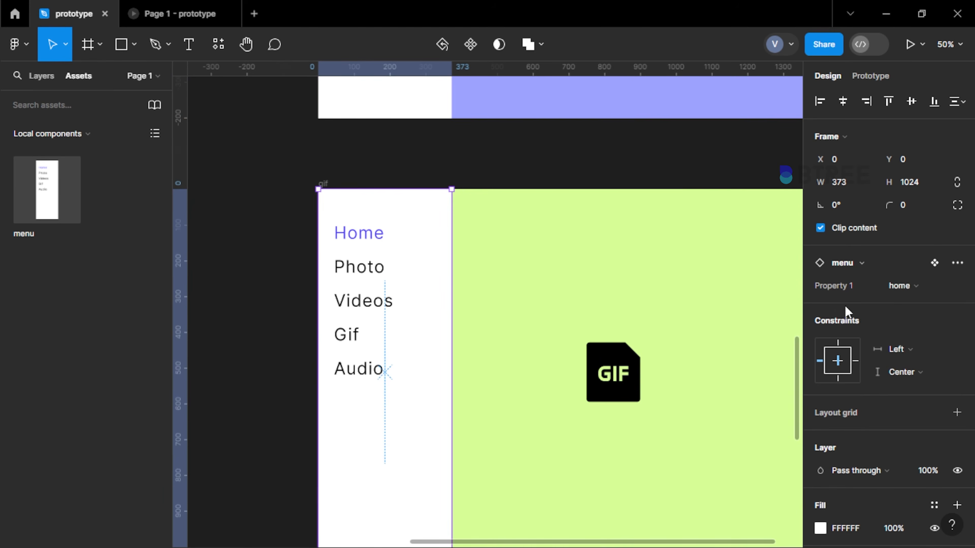
{"action": "left_click", "coordinate": [902, 292]}
{"action": "left_click", "coordinate": [872, 338]}
Switch the menu instance in the audio frame to the audio variant
{"action": "scroll", "coordinate": [279, 257], "scroll_direction": "down", "scroll_amount": 5}
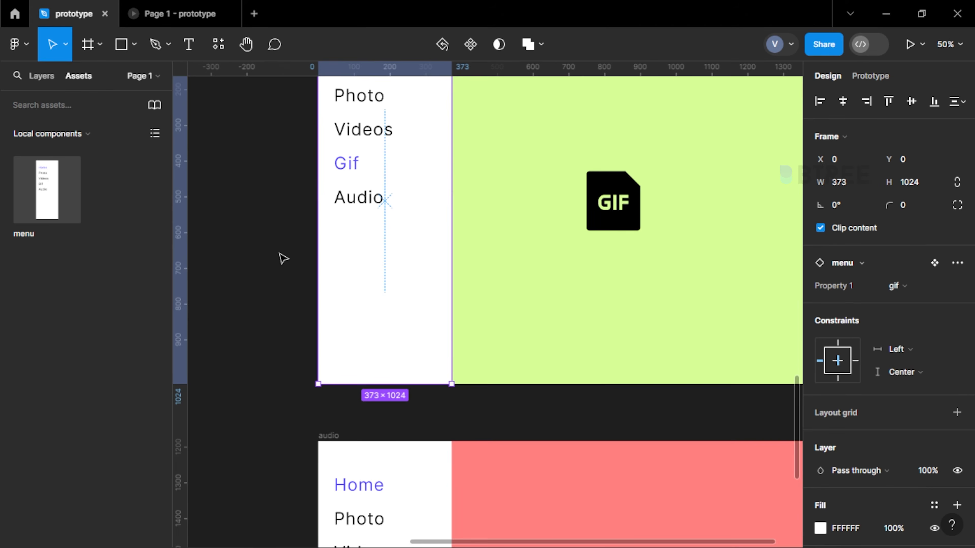
{"action": "left_click", "coordinate": [419, 492]}
{"action": "left_click", "coordinate": [902, 286]}
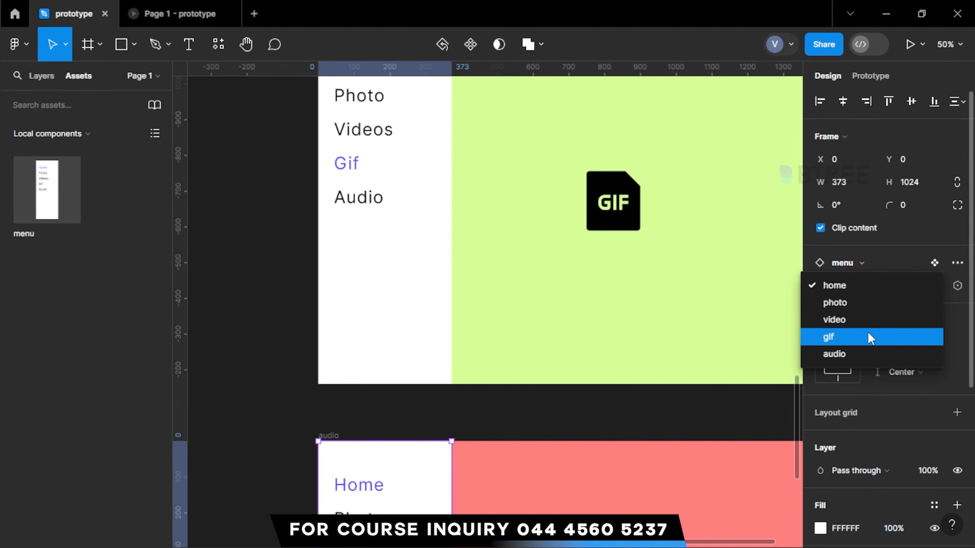
{"action": "left_click", "coordinate": [843, 355]}
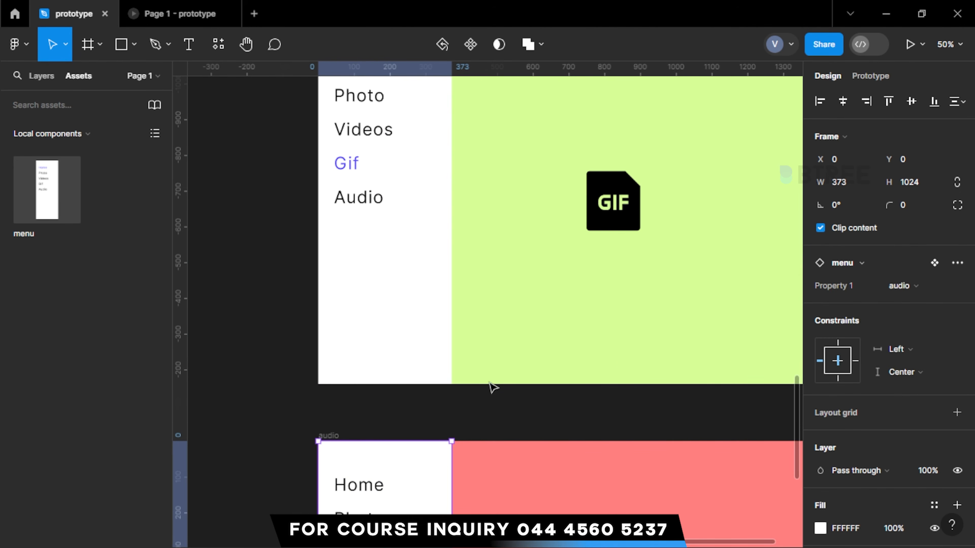
{"action": "left_click", "coordinate": [241, 361]}
Test the Photo link from the home page in the prototype preview, and return to the design file
{"action": "scroll", "coordinate": [520, 211], "scroll_direction": "down", "scroll_amount": 4}
{"action": "scroll", "coordinate": [524, 217], "scroll_direction": "up", "scroll_amount": 15}
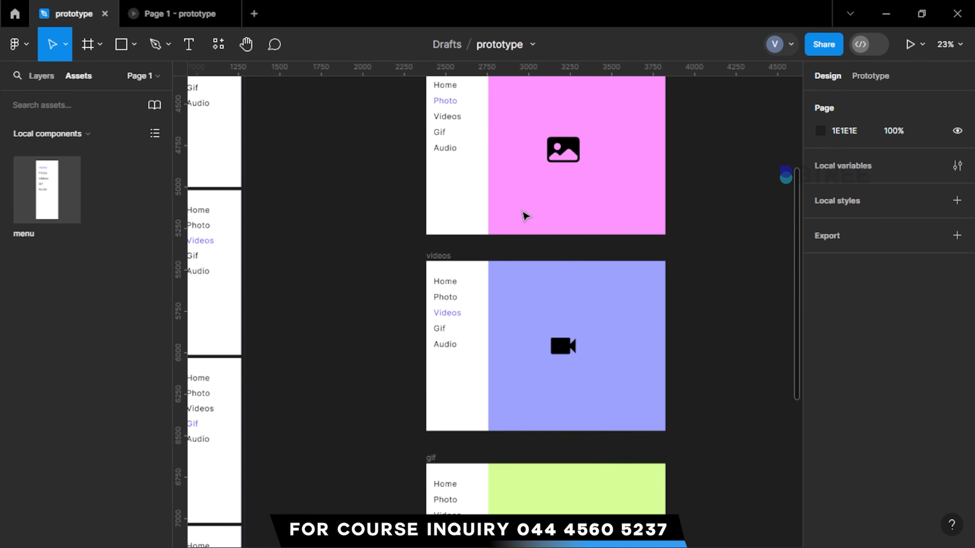
{"action": "scroll", "coordinate": [526, 216], "scroll_direction": "down", "scroll_amount": 3}
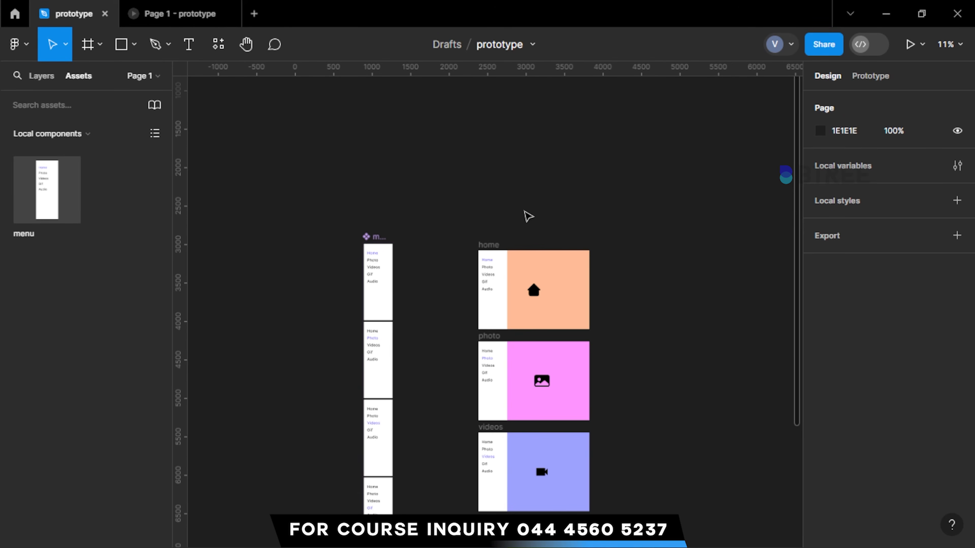
{"action": "left_click", "coordinate": [201, 14]}
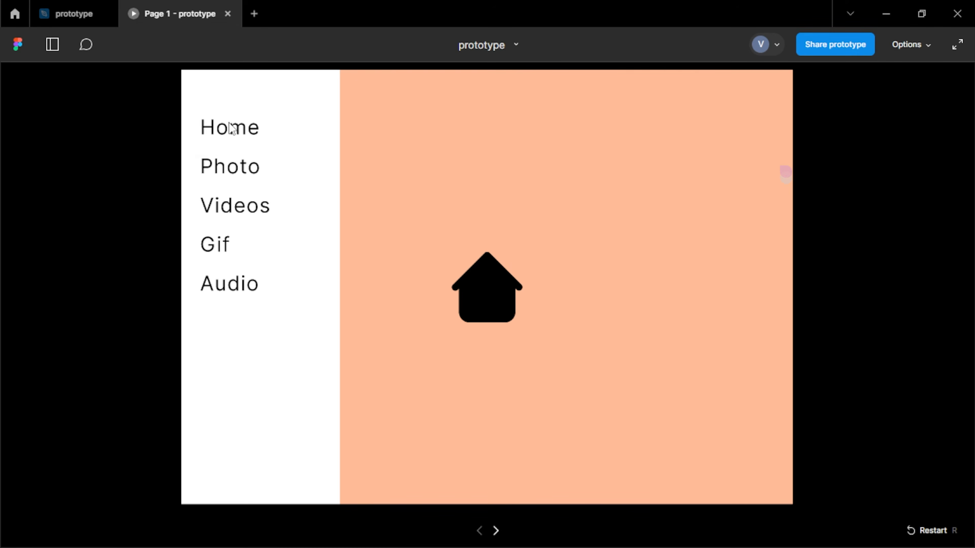
{"action": "left_click", "coordinate": [233, 163]}
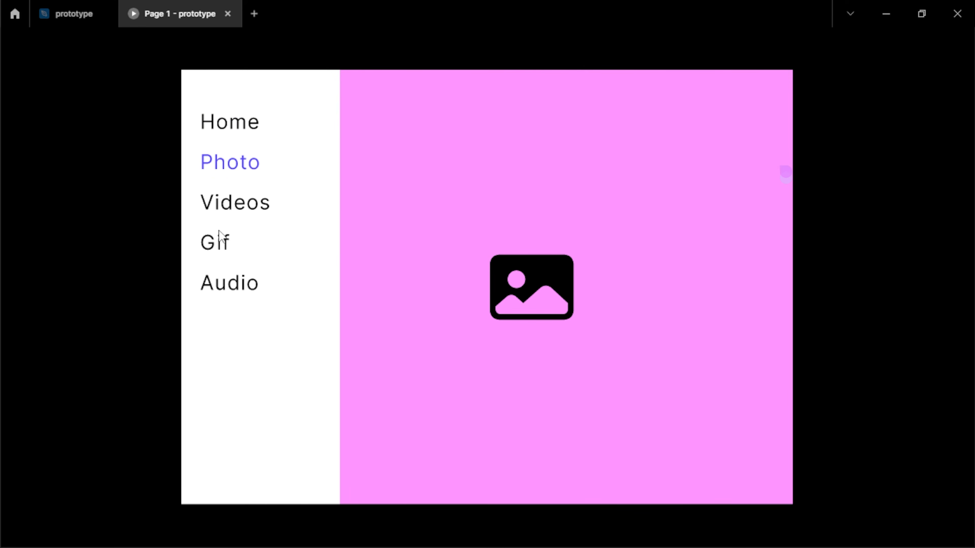
{"action": "left_click", "coordinate": [70, 16]}
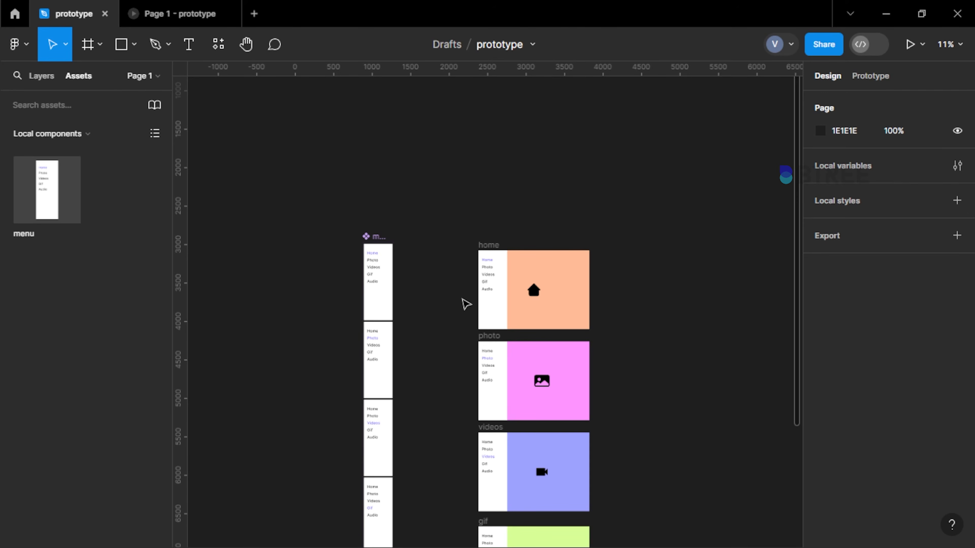
Inspect the prototype connections of the menu component's home and photo variants
{"action": "scroll", "coordinate": [363, 287], "scroll_direction": "up", "scroll_amount": 3}
{"action": "left_click", "coordinate": [391, 302]}
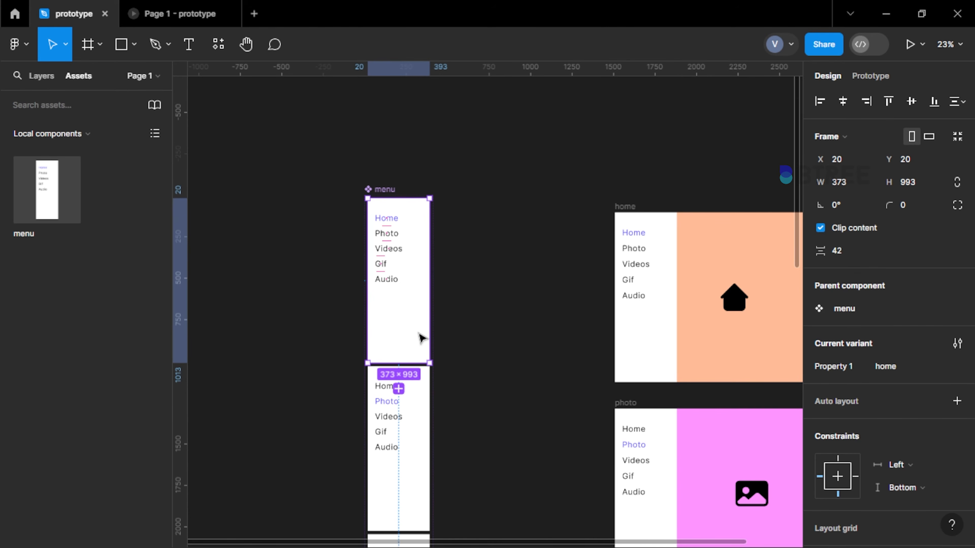
{"action": "scroll", "coordinate": [422, 338], "scroll_direction": "up", "scroll_amount": 2}
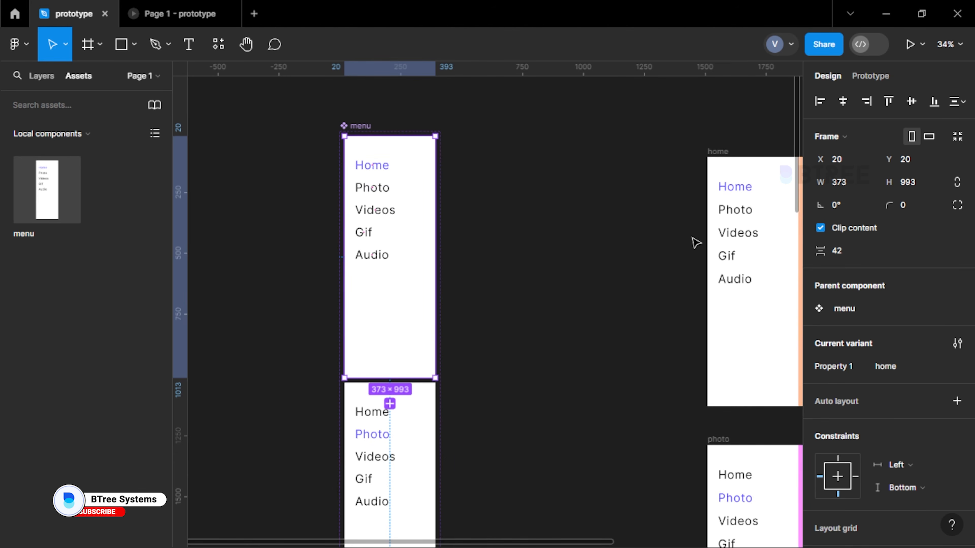
{"action": "left_click", "coordinate": [871, 76]}
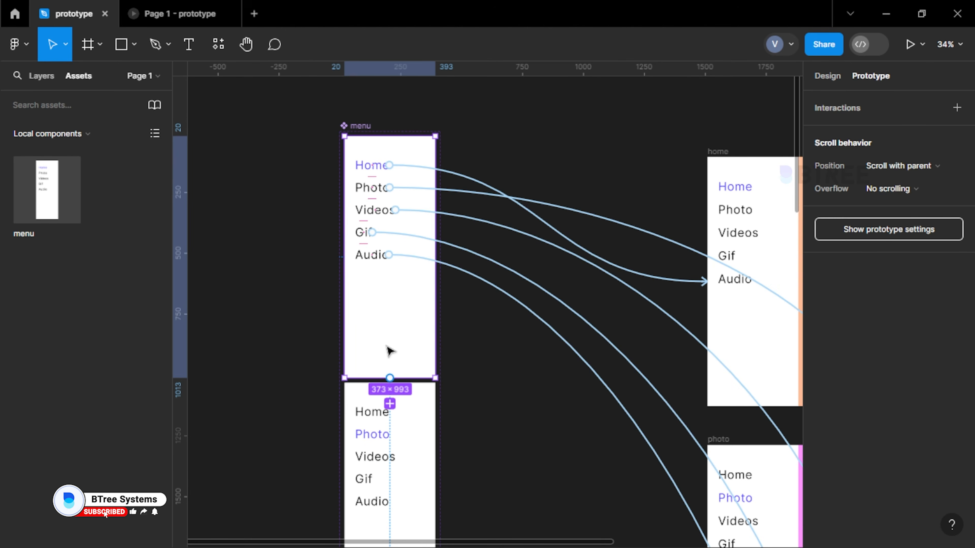
{"action": "scroll", "coordinate": [389, 351], "scroll_direction": "down", "scroll_amount": 3}
{"action": "left_click", "coordinate": [395, 361]}
{"action": "scroll", "coordinate": [389, 306], "scroll_direction": "up", "scroll_amount": 2}
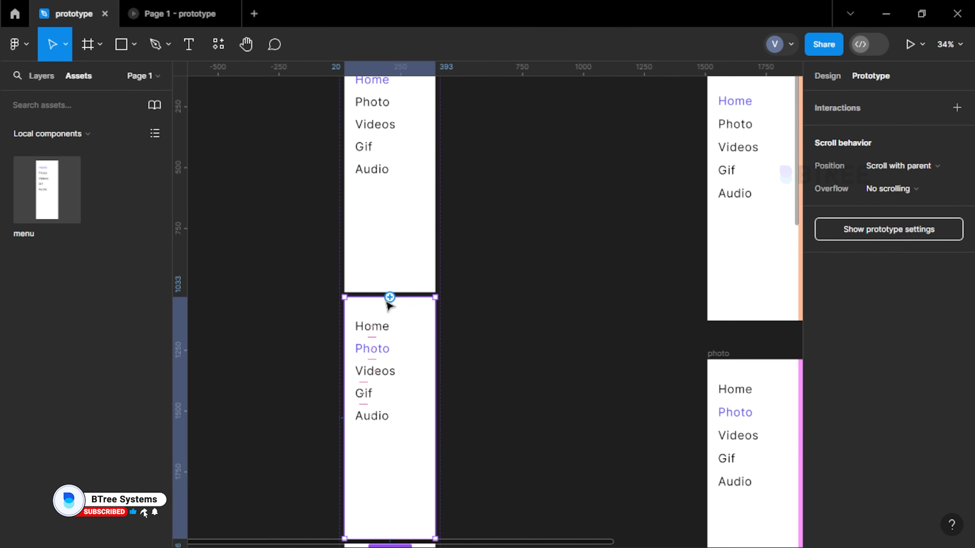
{"action": "scroll", "coordinate": [380, 337], "scroll_direction": "up", "scroll_amount": 2}
{"action": "scroll", "coordinate": [382, 349], "scroll_direction": "down", "scroll_amount": 4}
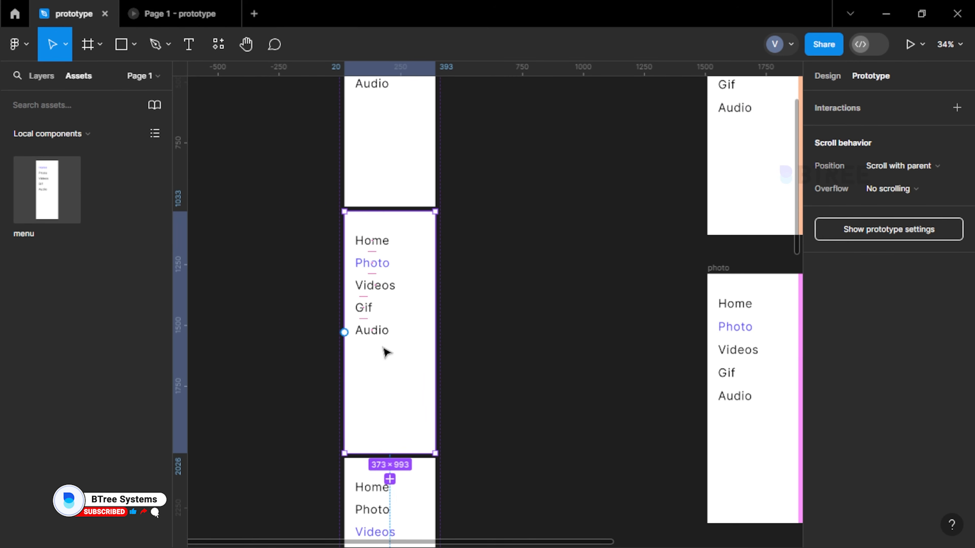
{"action": "scroll", "coordinate": [388, 350], "scroll_direction": "up", "scroll_amount": 2}
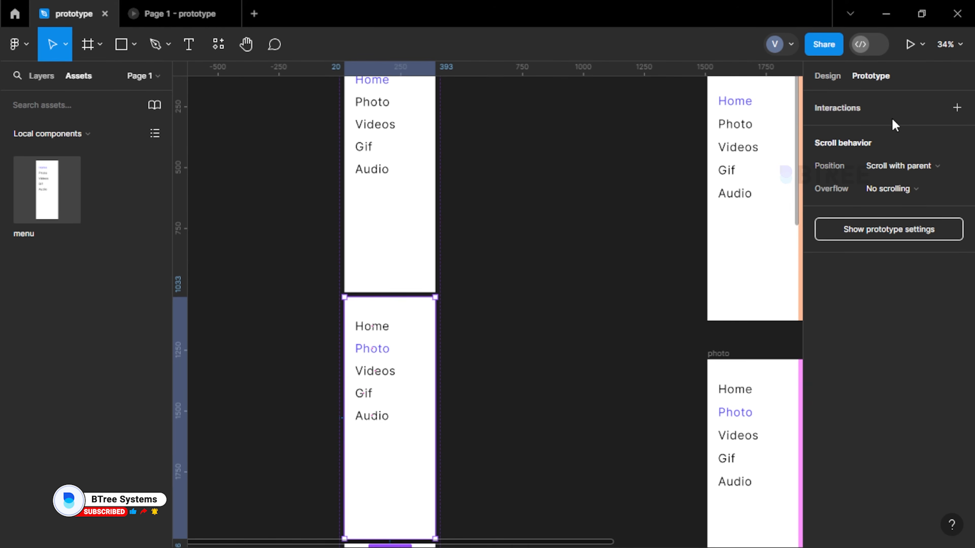
{"action": "left_click", "coordinate": [827, 81]}
{"action": "scroll", "coordinate": [424, 203], "scroll_direction": "down", "scroll_amount": 5}
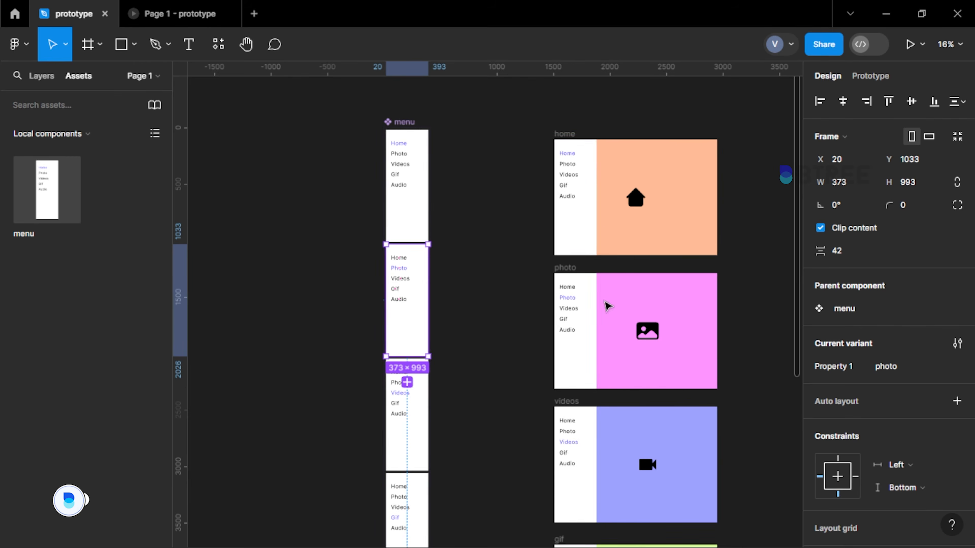
{"action": "scroll", "coordinate": [381, 300], "scroll_direction": "up", "scroll_amount": 2}
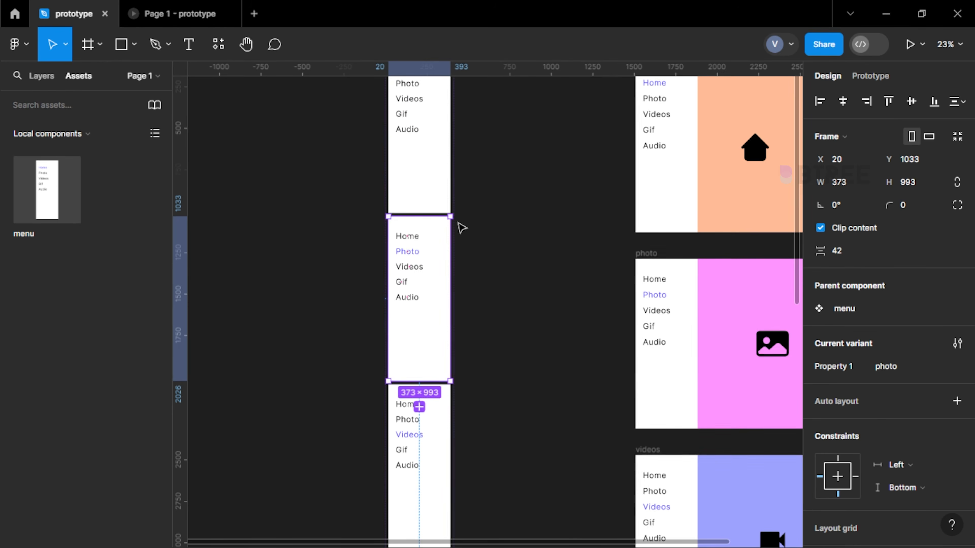
Compare the home variant's prototype connections with those of the photo, video, gif and audio variants
{"action": "left_click", "coordinate": [427, 191]}
{"action": "left_click", "coordinate": [869, 76]}
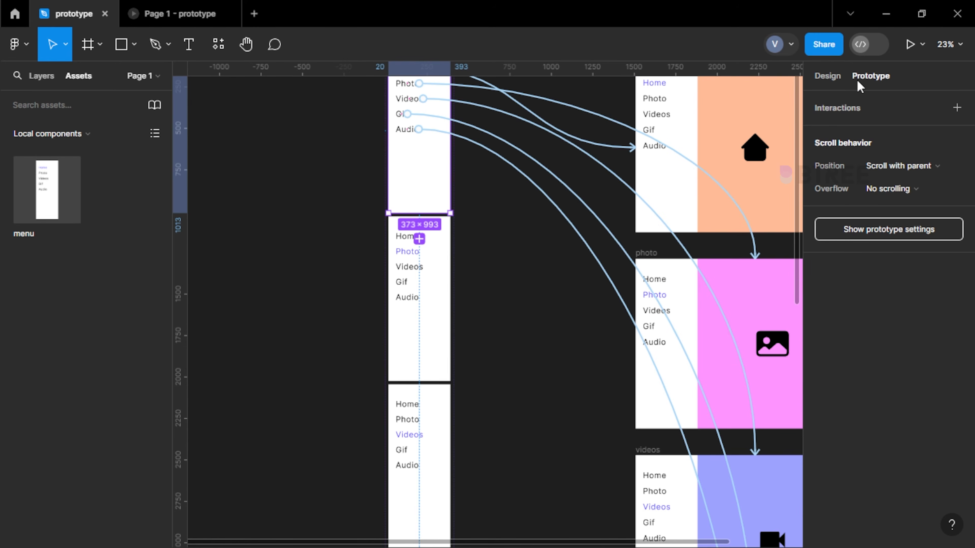
{"action": "left_click", "coordinate": [425, 306]}
{"action": "scroll", "coordinate": [427, 327], "scroll_direction": "down", "scroll_amount": 4}
{"action": "left_click", "coordinate": [427, 344]}
{"action": "scroll", "coordinate": [426, 424], "scroll_direction": "down", "scroll_amount": 2}
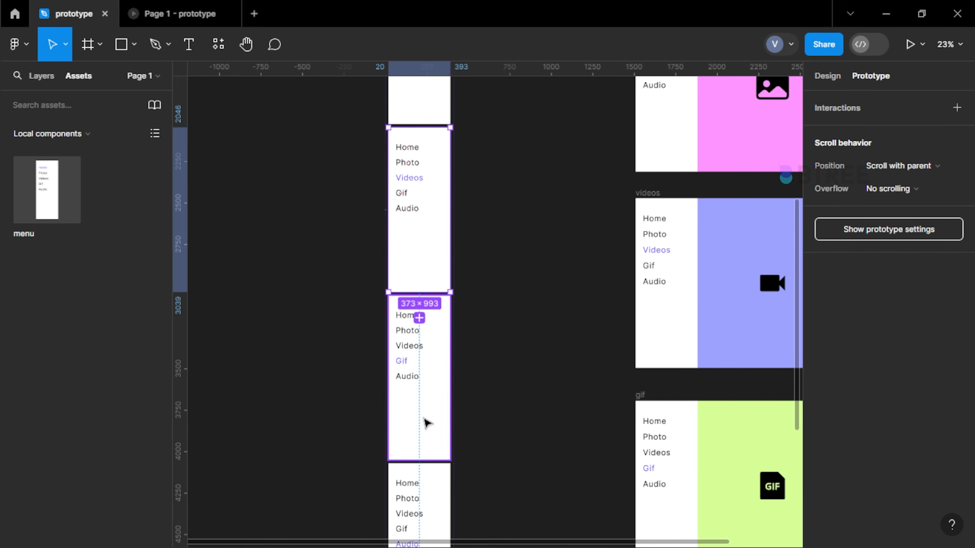
{"action": "left_click", "coordinate": [426, 424]}
{"action": "scroll", "coordinate": [427, 424], "scroll_direction": "down", "scroll_amount": 2}
{"action": "scroll", "coordinate": [426, 425], "scroll_direction": "down", "scroll_amount": 2}
{"action": "left_click", "coordinate": [426, 424]}
{"action": "scroll", "coordinate": [426, 421], "scroll_direction": "up", "scroll_amount": 8}
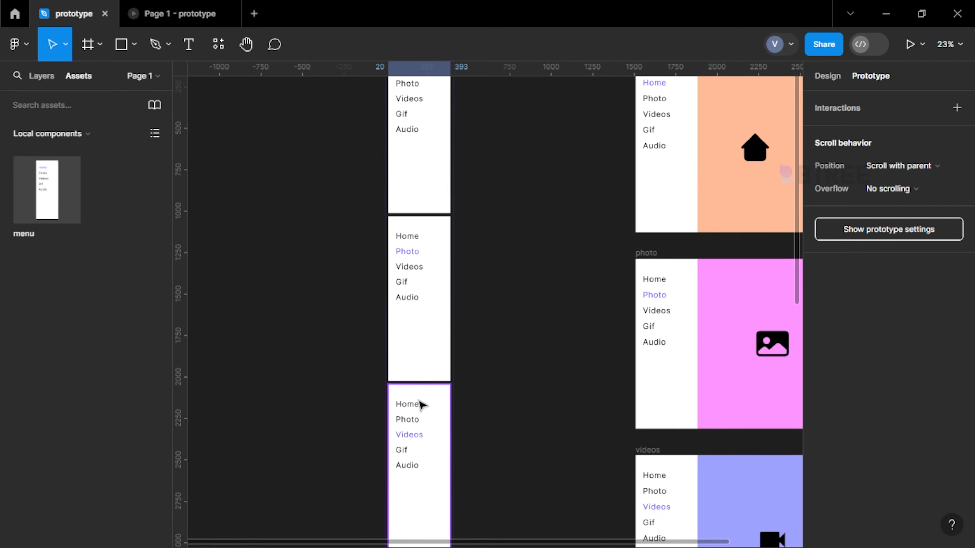
Add an on-click interaction navigating to the home frame to the Home items in the photo, video, gif and audio menu variants
{"action": "scroll", "coordinate": [435, 270], "scroll_direction": "up", "scroll_amount": 3}
{"action": "double_click", "coordinate": [389, 207]}
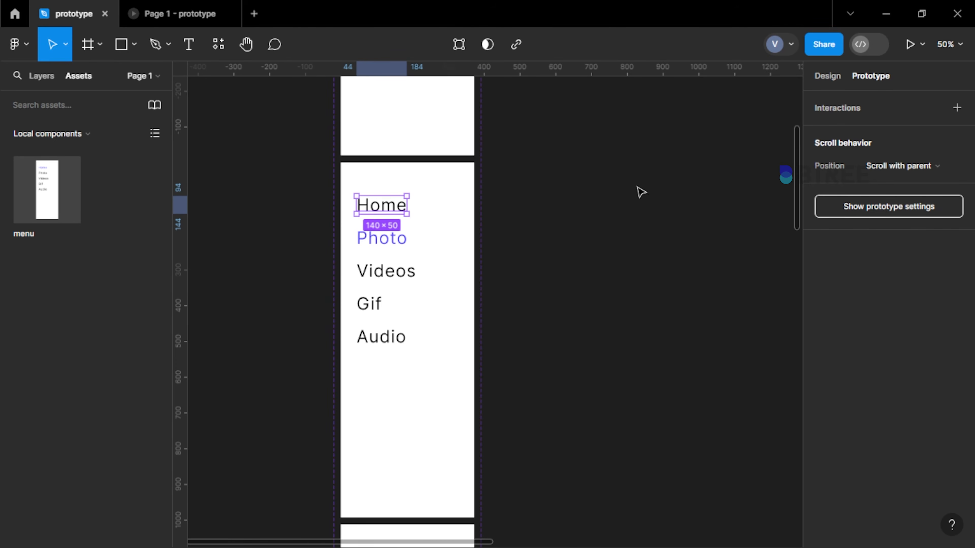
{"action": "scroll", "coordinate": [386, 221], "scroll_direction": "up", "scroll_amount": 4}
{"action": "scroll", "coordinate": [405, 167], "scroll_direction": "down", "scroll_amount": 4}
{"action": "scroll", "coordinate": [405, 168], "scroll_direction": "down", "scroll_amount": 5}
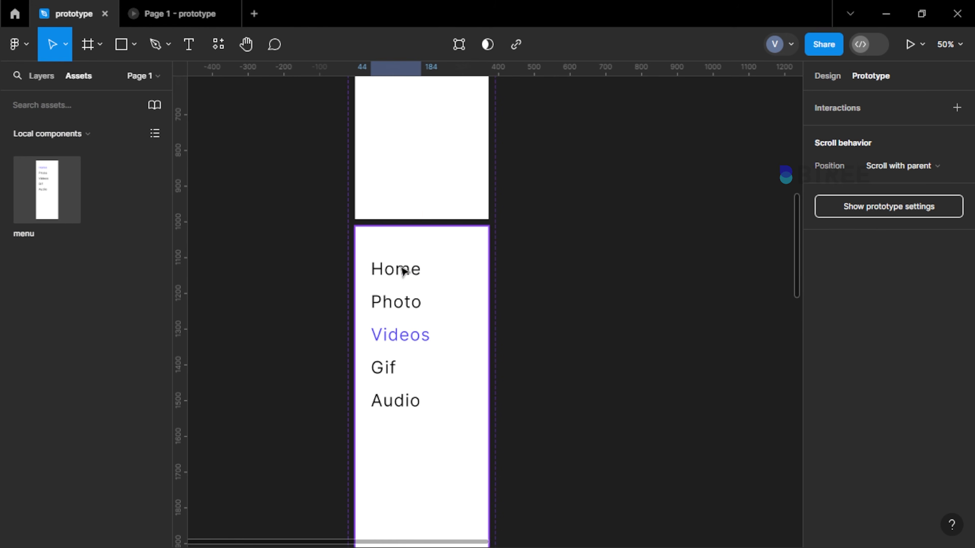
{"action": "left_click", "coordinate": [403, 271], "text": "ctrl+shift"}
{"action": "scroll", "coordinate": [403, 271], "scroll_direction": "down", "scroll_amount": 5}
{"action": "left_click", "coordinate": [399, 210], "text": "ctrl+shift"}
{"action": "scroll", "coordinate": [399, 211], "scroll_direction": "down", "scroll_amount": 3}
{"action": "left_click", "coordinate": [399, 313], "text": "ctrl+shift"}
{"action": "scroll", "coordinate": [399, 313], "scroll_direction": "up", "scroll_amount": 4}
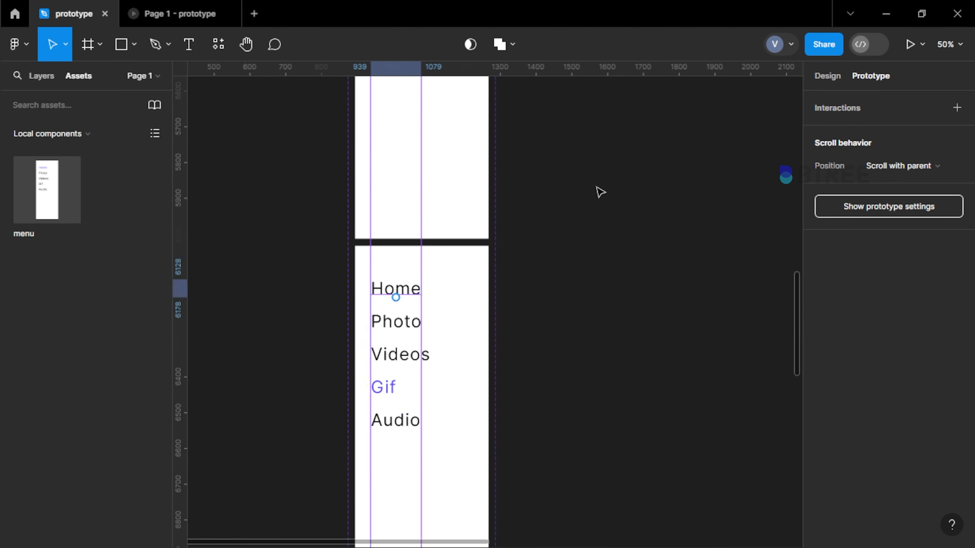
{"action": "left_click", "coordinate": [957, 108]}
{"action": "left_click", "coordinate": [731, 159]}
{"action": "left_click", "coordinate": [682, 188]}
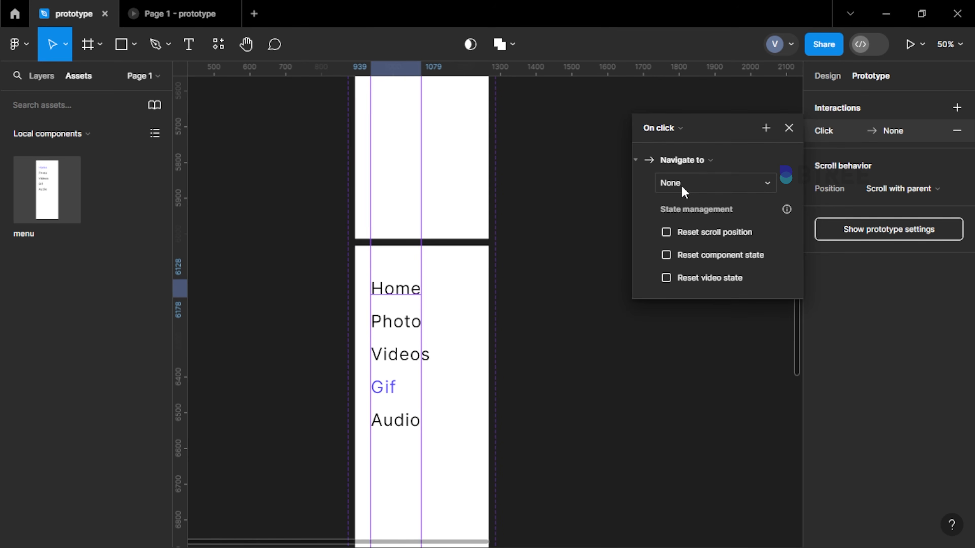
{"action": "left_click", "coordinate": [680, 184]}
{"action": "left_click", "coordinate": [689, 218]}
{"action": "scroll", "coordinate": [479, 200], "scroll_direction": "up", "scroll_amount": 4}
{"action": "left_click", "coordinate": [549, 165]}
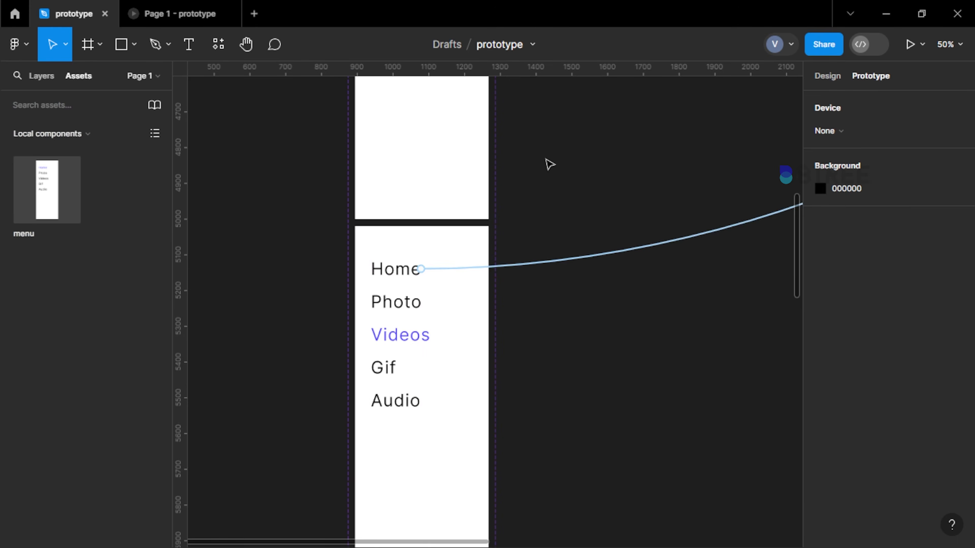
Link the Videos items in the photo, gif and audio menu variants to the videos frame with an on-click Navigate to interaction
{"action": "scroll", "coordinate": [549, 165], "scroll_direction": "up", "scroll_amount": 6}
{"action": "scroll", "coordinate": [405, 296], "scroll_direction": "down", "scroll_amount": 5}
{"action": "left_click", "coordinate": [399, 325], "text": "ctrl"}
{"action": "scroll", "coordinate": [399, 347], "scroll_direction": "down", "scroll_amount": 10}
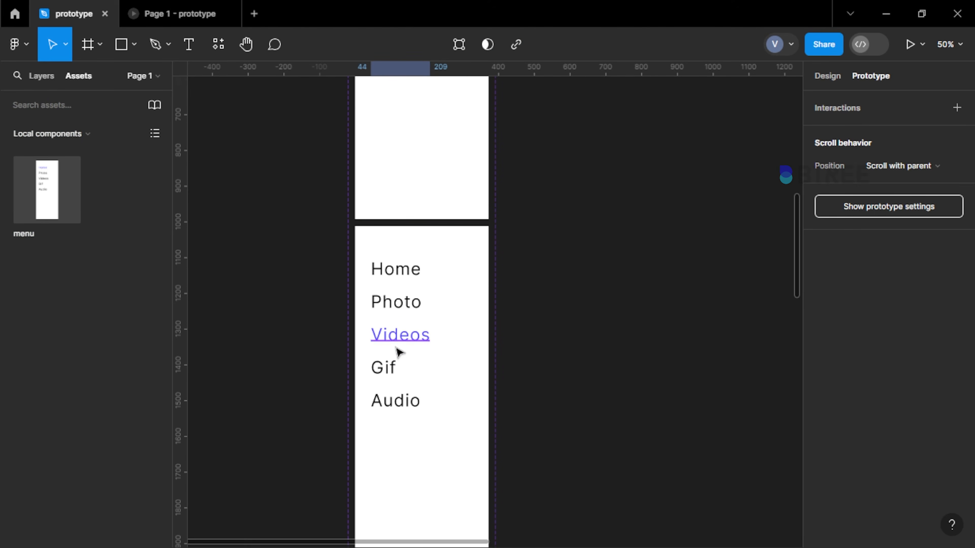
{"action": "left_click", "coordinate": [399, 355], "text": "ctrl"}
{"action": "scroll", "coordinate": [398, 350], "scroll_direction": "down", "scroll_amount": 9}
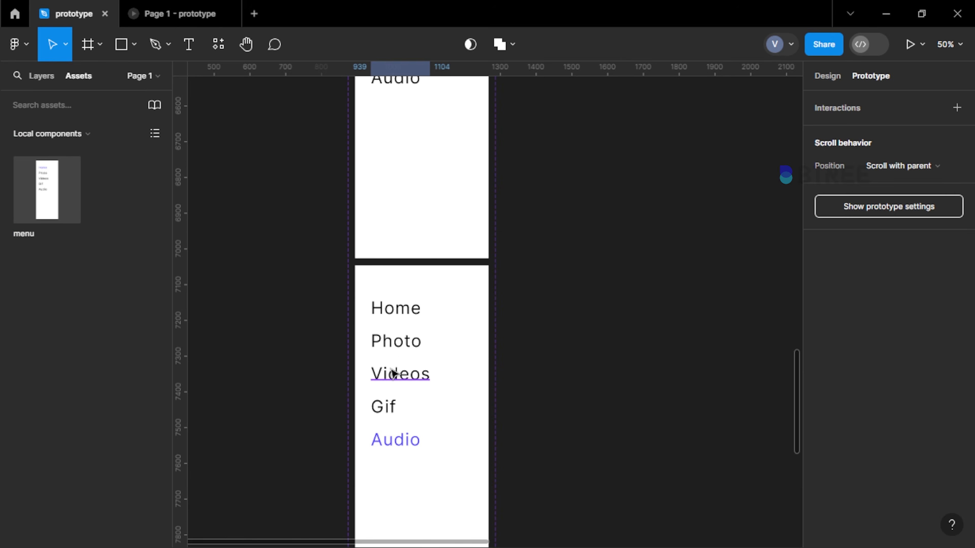
{"action": "left_click", "coordinate": [394, 373], "text": "ctrl"}
{"action": "scroll", "coordinate": [394, 373], "scroll_direction": "down", "scroll_amount": 4}
{"action": "left_click", "coordinate": [957, 108]}
{"action": "left_click", "coordinate": [688, 159]}
{"action": "left_click", "coordinate": [690, 174]}
{"action": "left_click", "coordinate": [690, 181]}
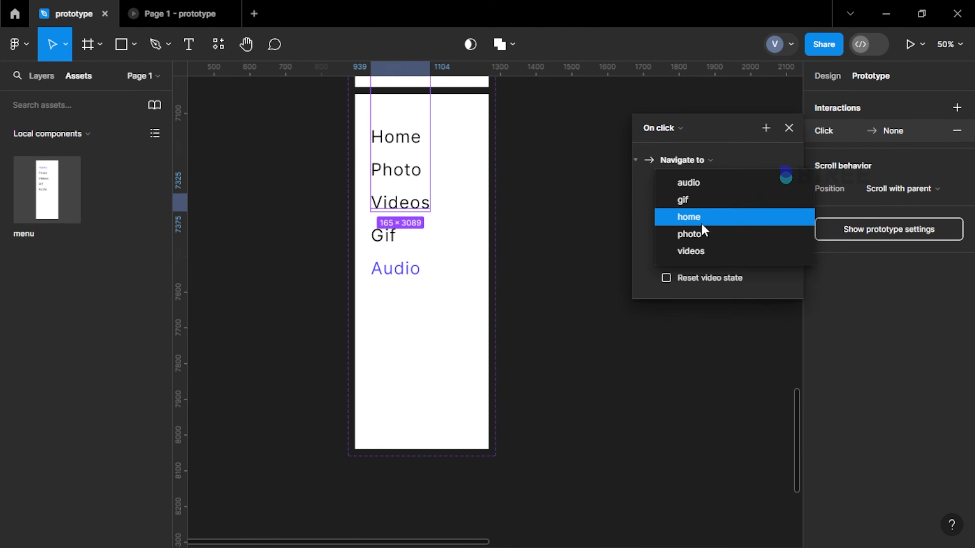
{"action": "left_click", "coordinate": [687, 252]}
{"action": "scroll", "coordinate": [532, 194], "scroll_direction": "up", "scroll_amount": 20}
{"action": "left_click", "coordinate": [416, 297], "text": "ctrl"}
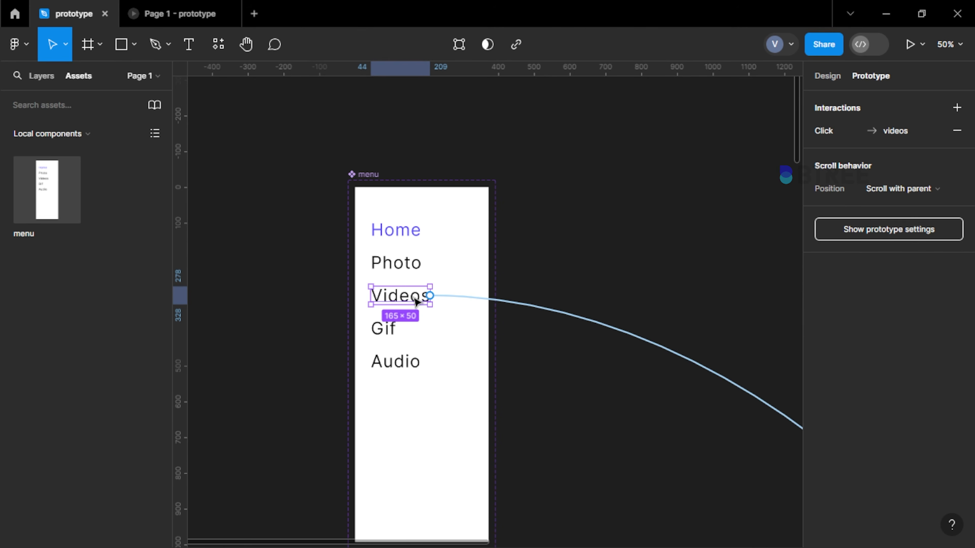
Link the Photo items in the video, gif and audio menu variants to the photo frame with an on-click Navigate to interaction
{"action": "left_click", "coordinate": [402, 267], "text": "ctrl"}
{"action": "scroll", "coordinate": [402, 272], "scroll_direction": "down", "scroll_amount": 10}
{"action": "left_click", "coordinate": [396, 303], "text": "ctrl"}
{"action": "scroll", "coordinate": [407, 309], "scroll_direction": "down", "scroll_amount": 4}
{"action": "scroll", "coordinate": [396, 330], "scroll_direction": "down", "scroll_amount": 3}
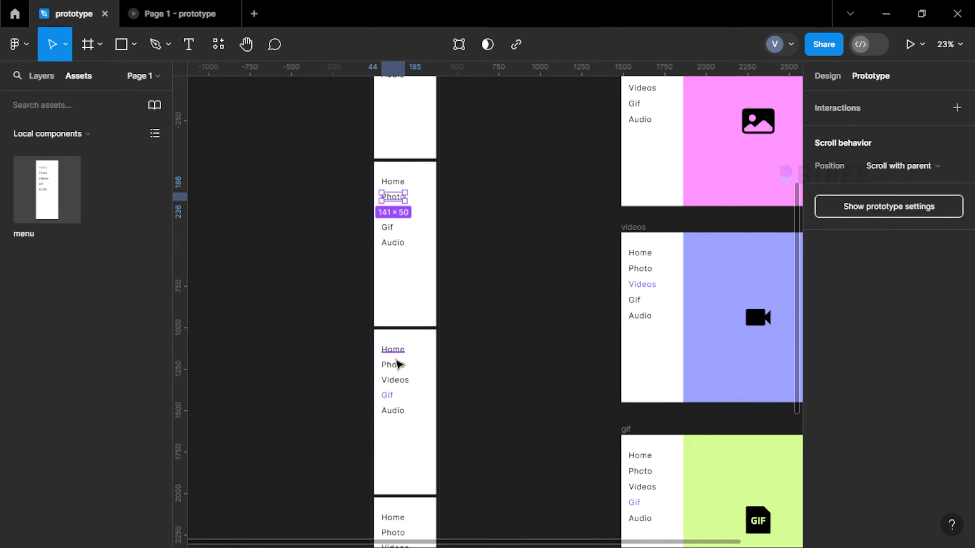
{"action": "scroll", "coordinate": [398, 365], "scroll_direction": "up", "scroll_amount": 6}
{"action": "left_click", "coordinate": [401, 369], "text": "ctrl+shift"}
{"action": "scroll", "coordinate": [384, 350], "scroll_direction": "down", "scroll_amount": 14}
{"action": "left_click", "coordinate": [378, 376], "text": "ctrl+shift"}
{"action": "scroll", "coordinate": [377, 374], "scroll_direction": "down", "scroll_amount": 16}
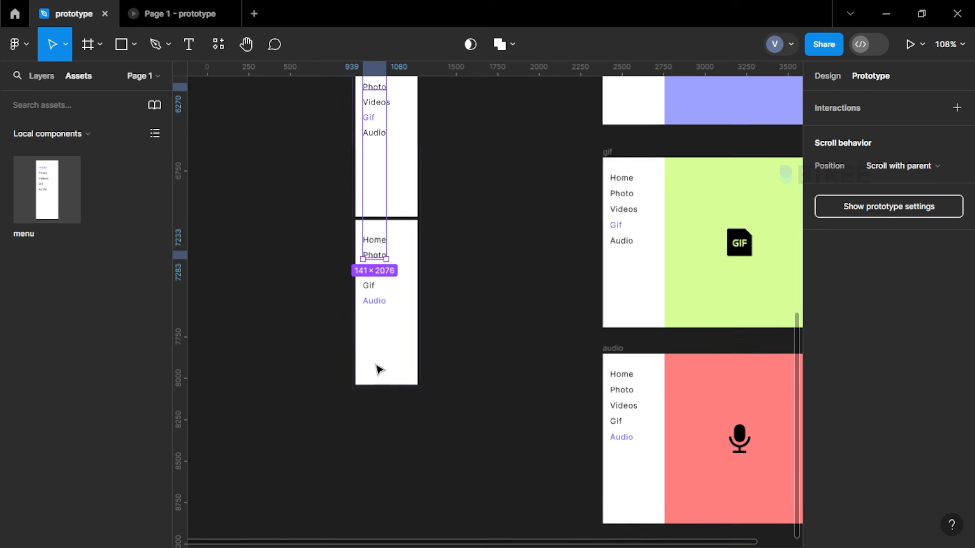
{"action": "scroll", "coordinate": [377, 369], "scroll_direction": "up", "scroll_amount": 3}
{"action": "left_click", "coordinate": [849, 112]}
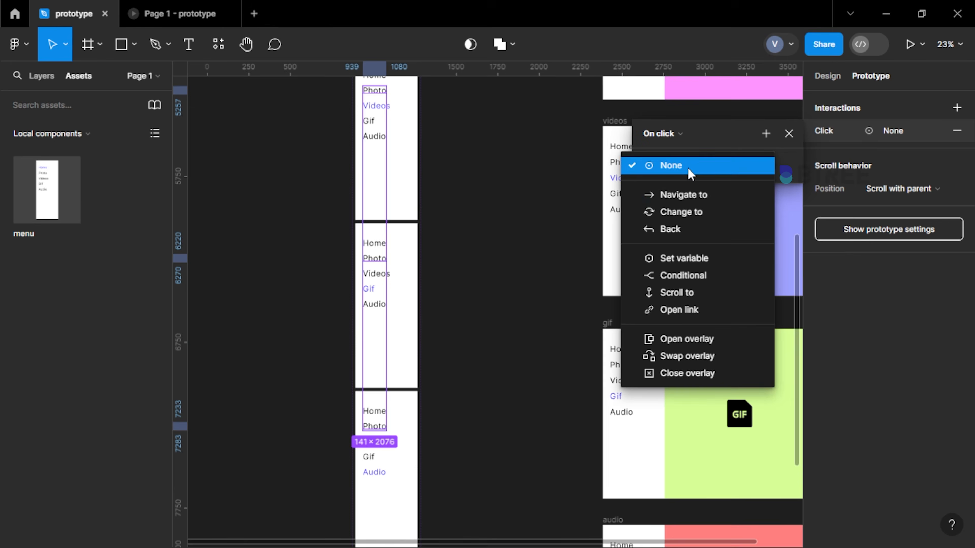
{"action": "left_click", "coordinate": [691, 191]}
{"action": "left_click", "coordinate": [690, 240]}
{"action": "scroll", "coordinate": [480, 199], "scroll_direction": "up", "scroll_amount": 8}
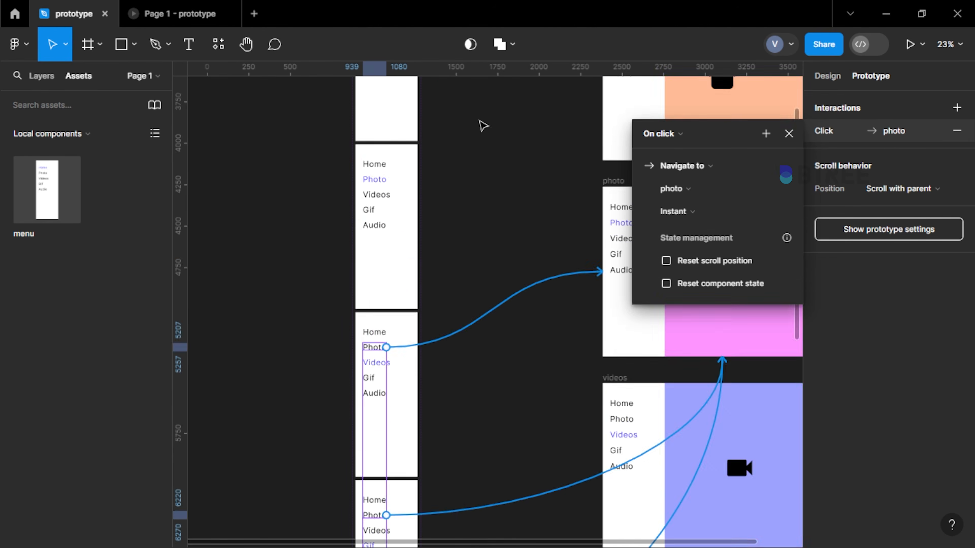
{"action": "scroll", "coordinate": [344, 343], "scroll_direction": "up", "scroll_amount": 5}
Link the Gif items in the photo, video and audio menu variants to the gif frame with an on-click Navigate to interaction
{"action": "left_click", "coordinate": [422, 199], "text": "ctrl"}
{"action": "scroll", "coordinate": [418, 215], "scroll_direction": "down", "scroll_amount": 6}
{"action": "left_click", "coordinate": [416, 303], "text": "ctrl+shift"}
{"action": "scroll", "coordinate": [414, 312], "scroll_direction": "down", "scroll_amount": 13}
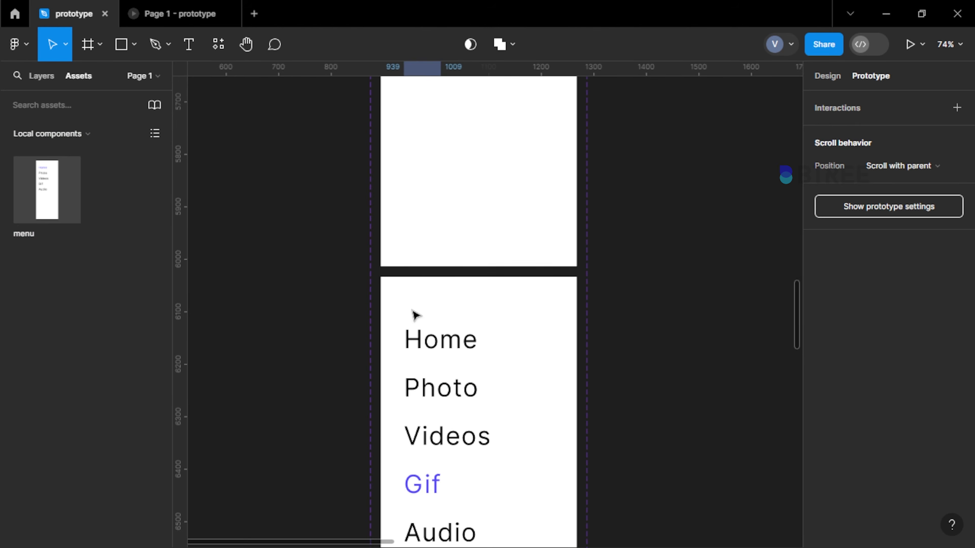
{"action": "left_click", "coordinate": [443, 415], "text": "ctrl+shift"}
{"action": "scroll", "coordinate": [443, 416], "scroll_direction": "down", "scroll_amount": 8}
{"action": "left_click", "coordinate": [957, 108]}
{"action": "left_click", "coordinate": [679, 159]}
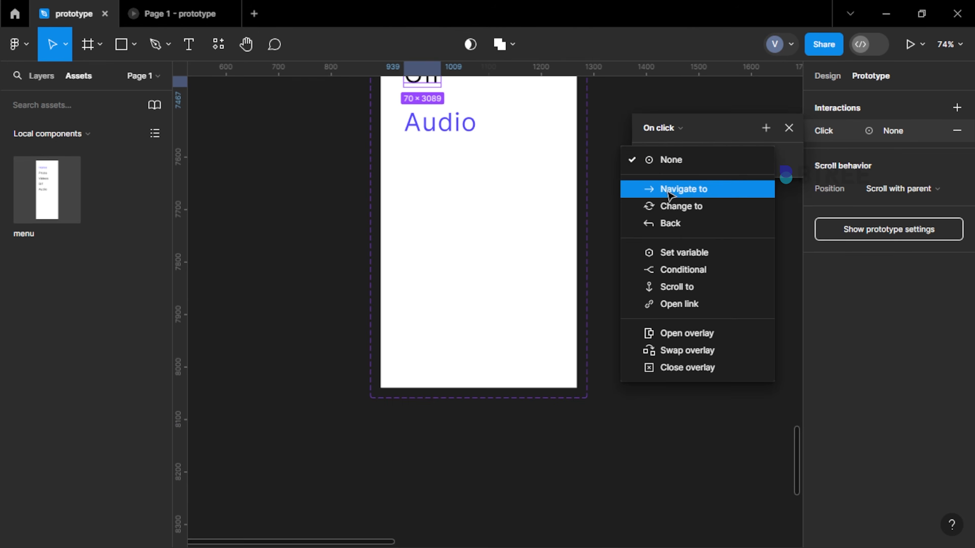
{"action": "left_click", "coordinate": [679, 190]}
{"action": "left_click", "coordinate": [683, 199]}
Link the Audio items in the photo, video and gif menu variants to the audio frame with an on-click Navigate to interaction
{"action": "scroll", "coordinate": [531, 218], "scroll_direction": "up", "scroll_amount": 10}
{"action": "left_click", "coordinate": [457, 113]}
{"action": "scroll", "coordinate": [459, 116], "scroll_direction": "up", "scroll_amount": 12}
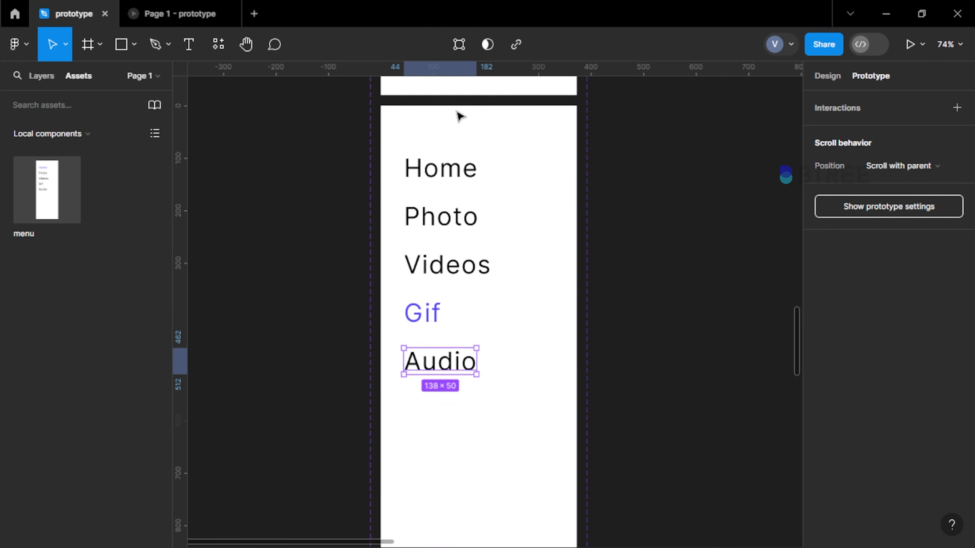
{"action": "scroll", "coordinate": [456, 255], "scroll_direction": "up", "scroll_amount": 10}
{"action": "left_click", "coordinate": [455, 256], "text": "ctrl+shift"}
{"action": "scroll", "coordinate": [455, 258], "scroll_direction": "up", "scroll_amount": 12}
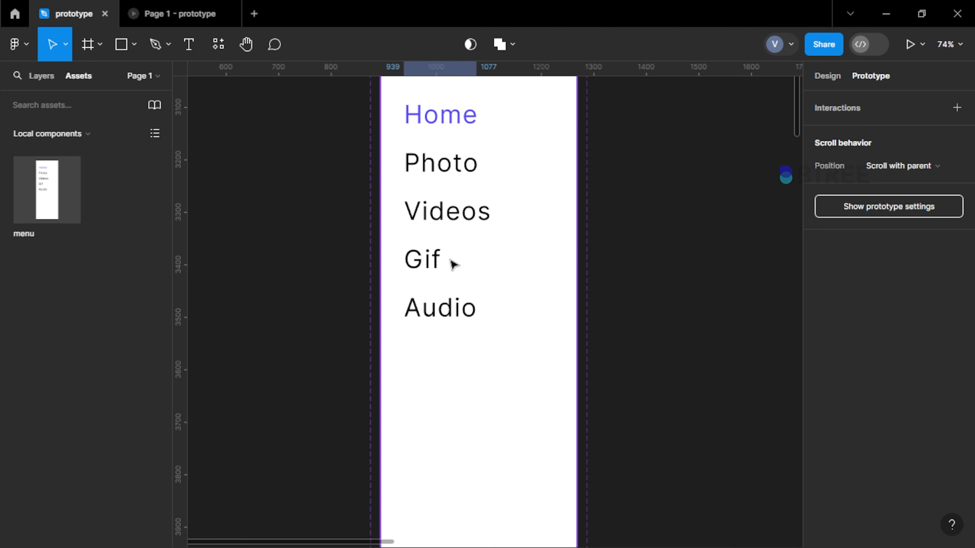
{"action": "scroll", "coordinate": [446, 320], "scroll_direction": "down", "scroll_amount": 8}
{"action": "left_click", "coordinate": [447, 308], "text": "ctrl+shift"}
{"action": "scroll", "coordinate": [457, 298], "scroll_direction": "down", "scroll_amount": 12}
{"action": "scroll", "coordinate": [458, 295], "scroll_direction": "down", "scroll_amount": 6}
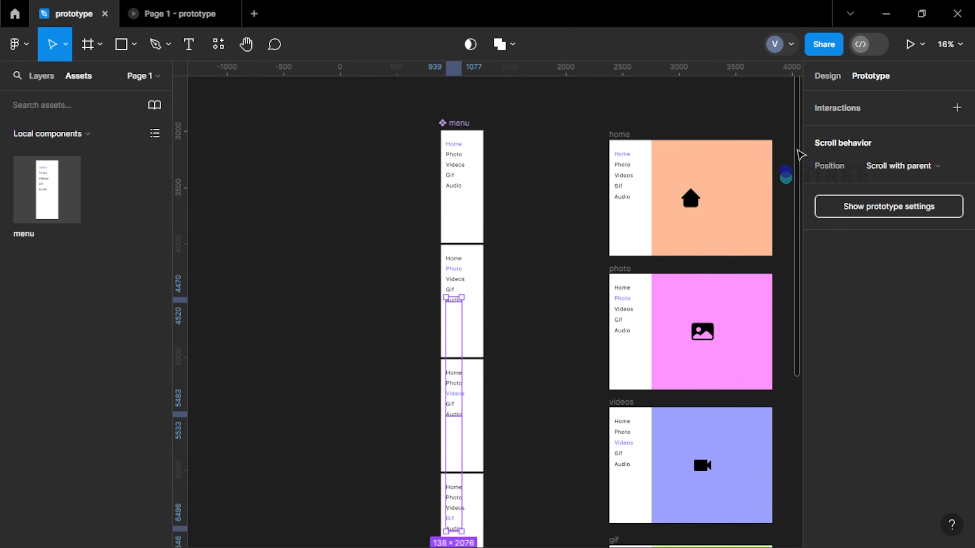
{"action": "left_click", "coordinate": [846, 109]}
{"action": "left_click", "coordinate": [693, 162]}
{"action": "left_click", "coordinate": [688, 190]}
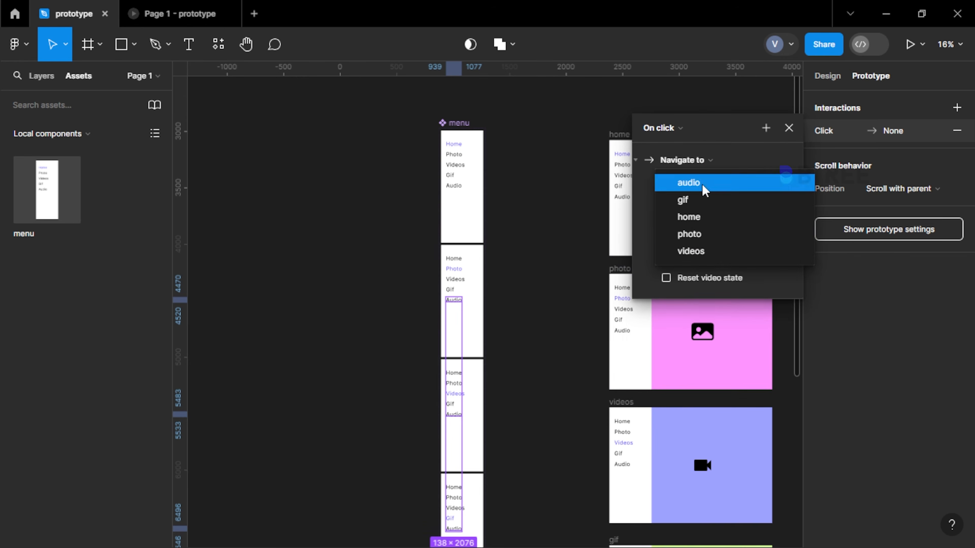
{"action": "left_click", "coordinate": [703, 184]}
Clear the selection and examine the prototype connections running from all menu variants to the page frames
{"action": "scroll", "coordinate": [428, 299], "scroll_direction": "down", "scroll_amount": 5}
{"action": "scroll", "coordinate": [419, 421], "scroll_direction": "up", "scroll_amount": 3}
{"action": "left_click", "coordinate": [348, 307]}
{"action": "left_click", "coordinate": [295, 280]}
{"action": "scroll", "coordinate": [296, 280], "scroll_direction": "up", "scroll_amount": 6}
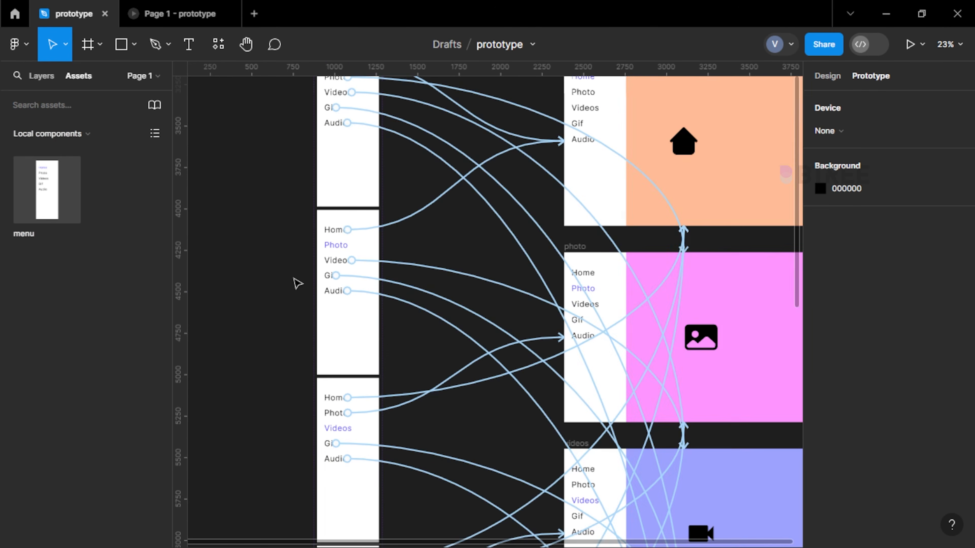
{"action": "scroll", "coordinate": [294, 280], "scroll_direction": "down", "scroll_amount": 1}
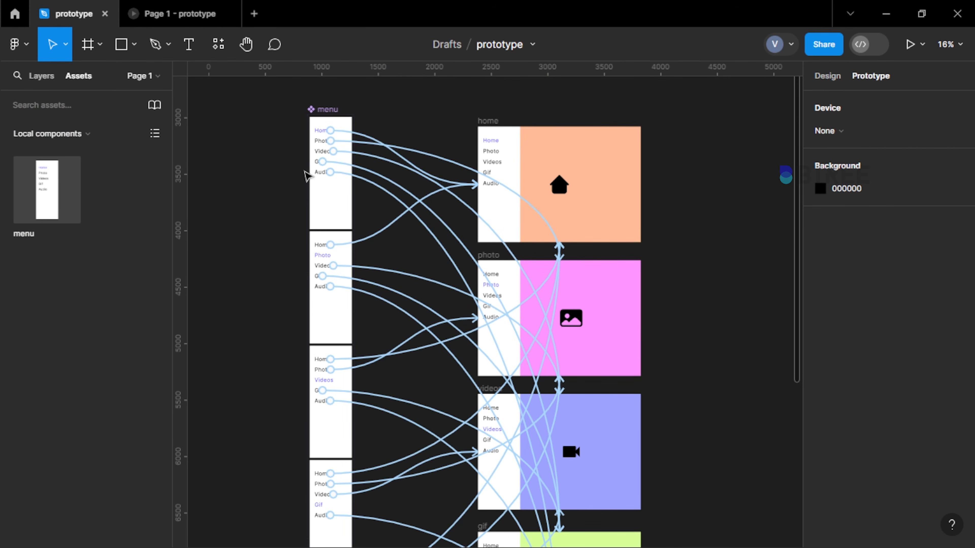
{"action": "scroll", "coordinate": [339, 364], "scroll_direction": "down", "scroll_amount": 4}
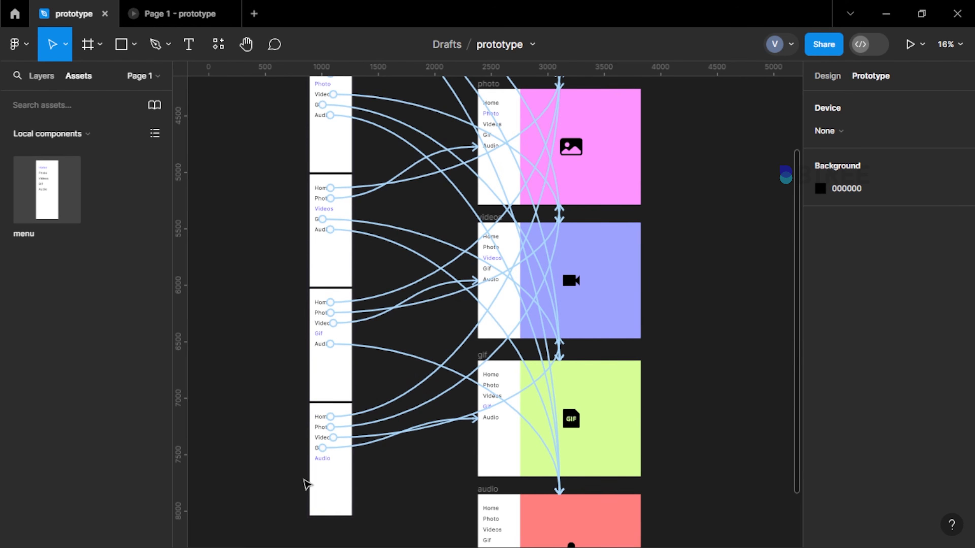
{"action": "scroll", "coordinate": [326, 484], "scroll_direction": "up", "scroll_amount": 6}
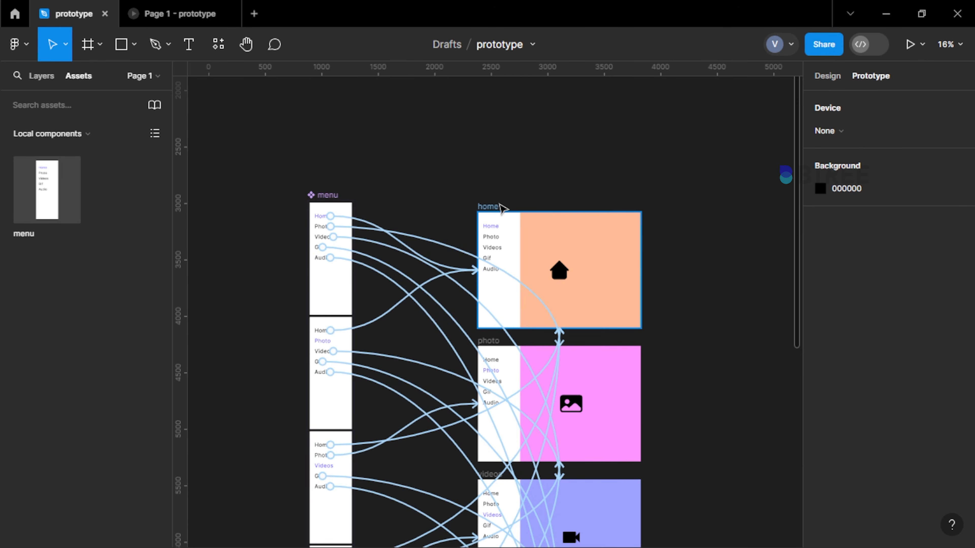
Present the prototype starting from the home frame and set its scaling to Fit to screen
{"action": "left_click", "coordinate": [501, 208]}
{"action": "left_click", "coordinate": [908, 44]}
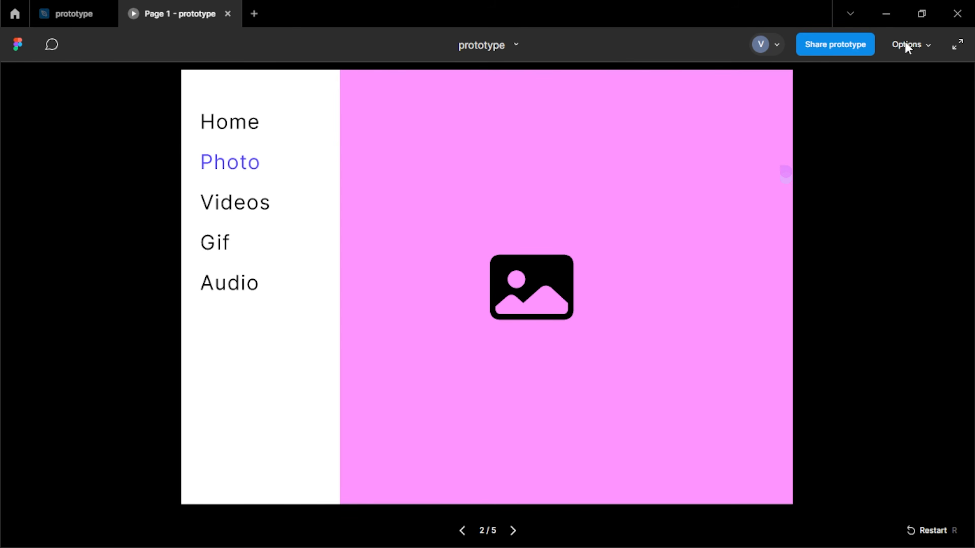
{"action": "left_click", "coordinate": [917, 47]}
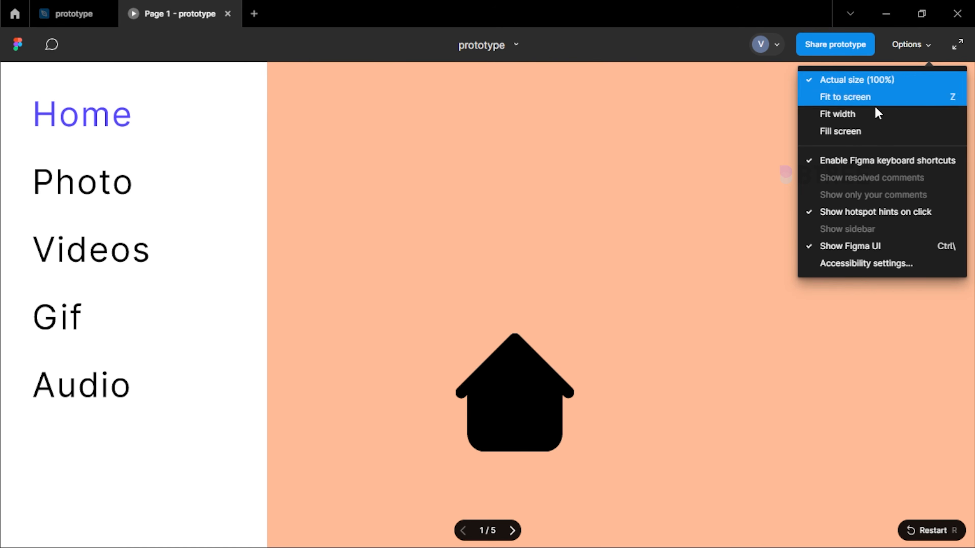
{"action": "left_click", "coordinate": [866, 112]}
{"action": "left_click", "coordinate": [909, 45]}
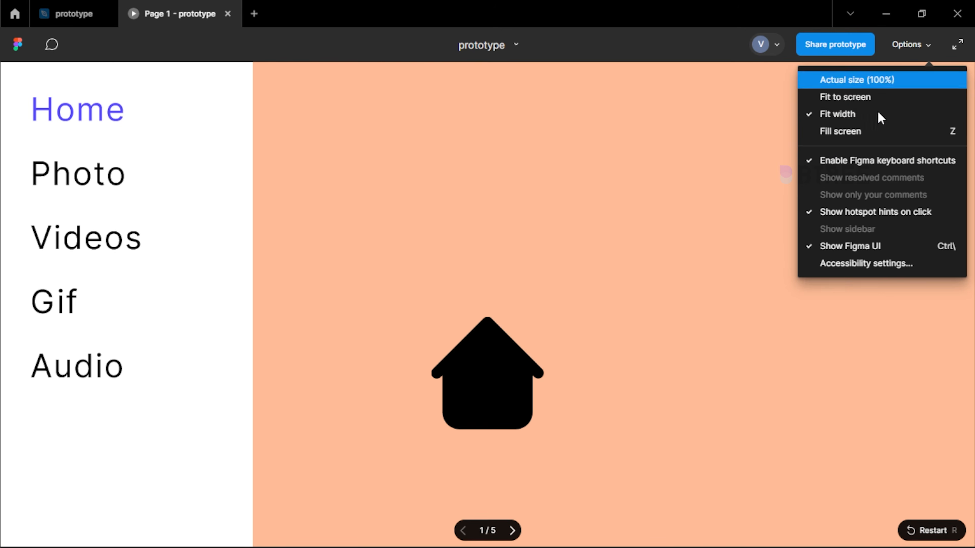
{"action": "left_click", "coordinate": [872, 96]}
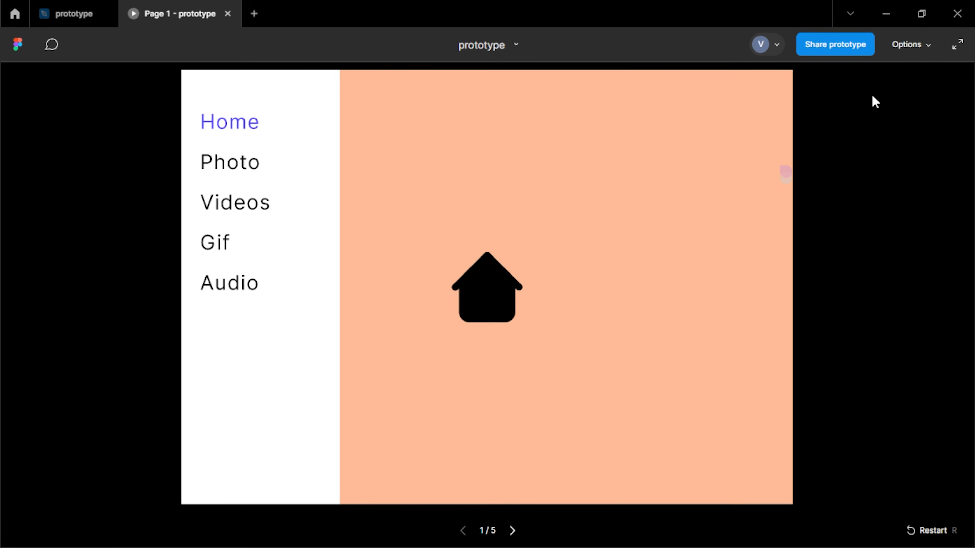
Test the menu links by moving repeatedly between the photo, videos, gif, audio and home pages, and return to the design file
{"action": "left_click", "coordinate": [235, 167]}
{"action": "left_click", "coordinate": [243, 215]}
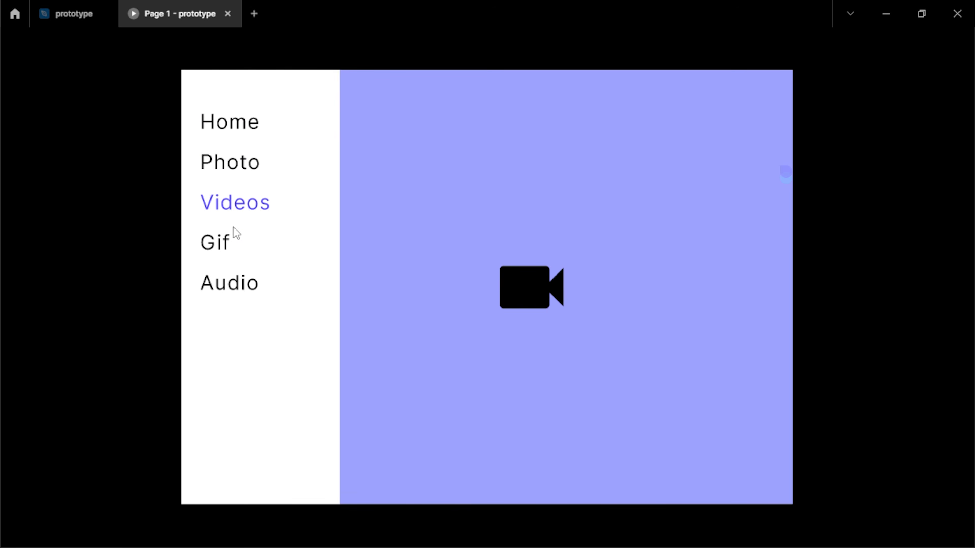
{"action": "left_click", "coordinate": [227, 245]}
{"action": "left_click", "coordinate": [238, 292]}
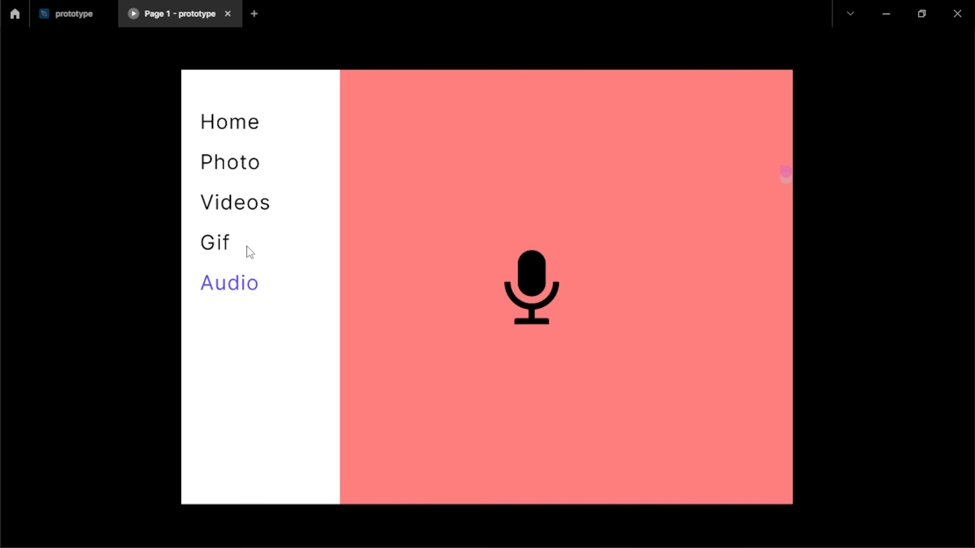
{"action": "left_click", "coordinate": [255, 169]}
{"action": "left_click", "coordinate": [213, 240]}
{"action": "left_click", "coordinate": [254, 134]}
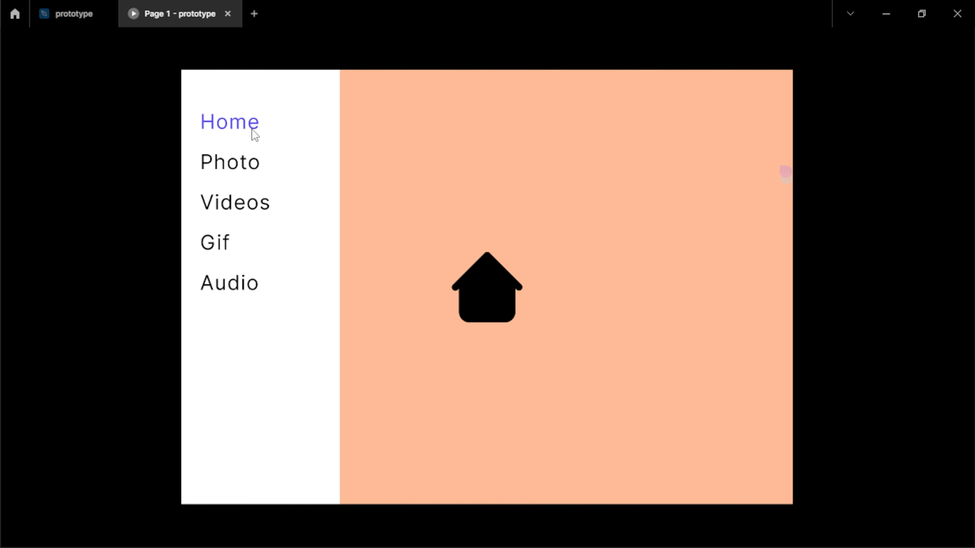
{"action": "left_click", "coordinate": [235, 214]}
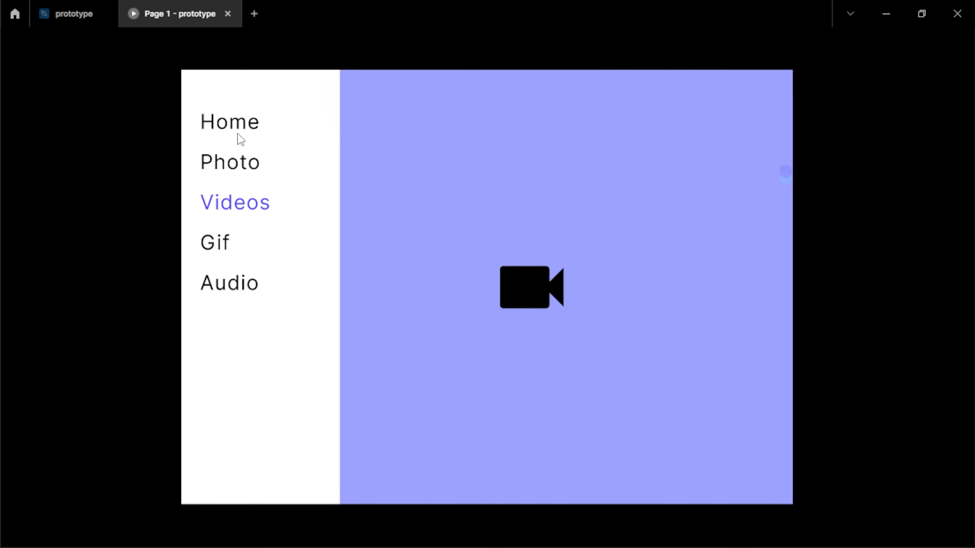
{"action": "left_click", "coordinate": [227, 283]}
{"action": "left_click", "coordinate": [223, 249]}
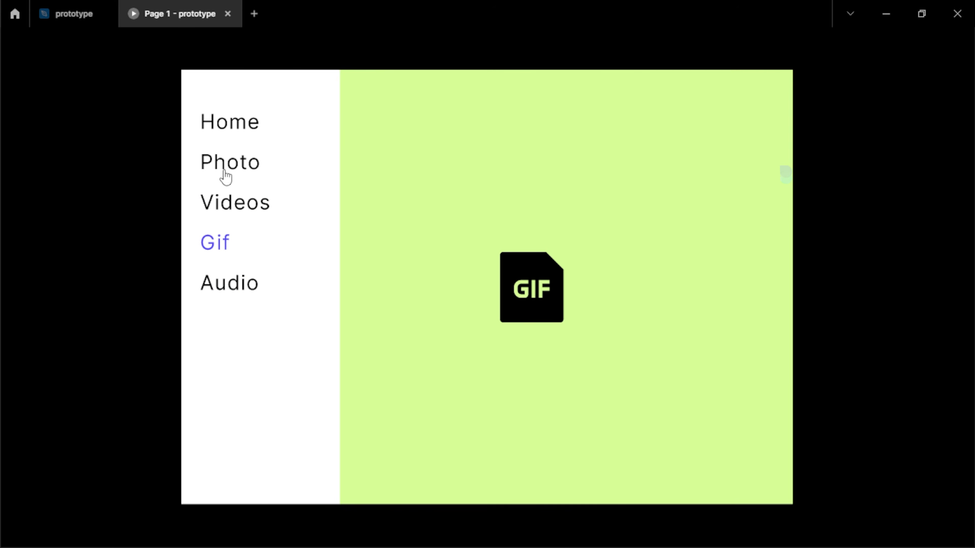
{"action": "left_click", "coordinate": [228, 112]}
{"action": "left_click", "coordinate": [230, 117]}
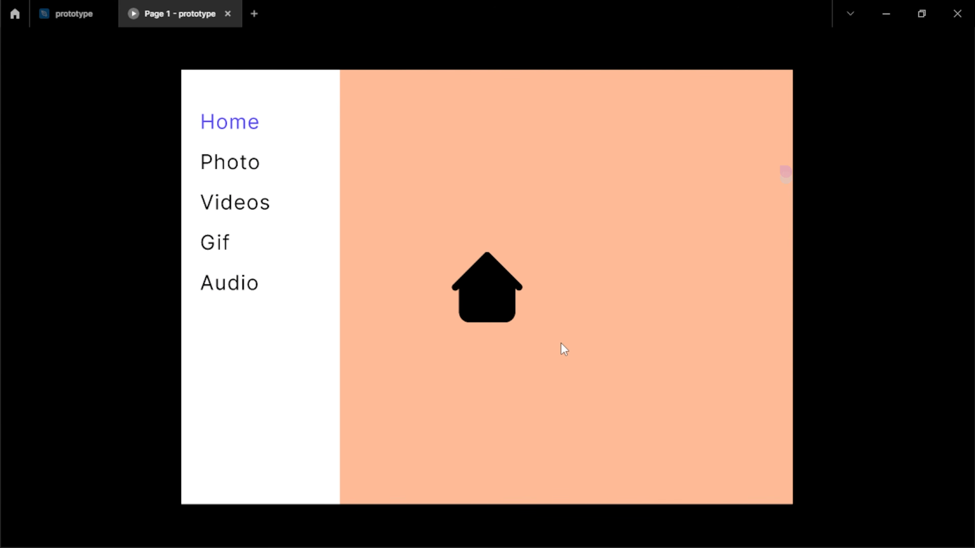
{"action": "left_click", "coordinate": [225, 208]}
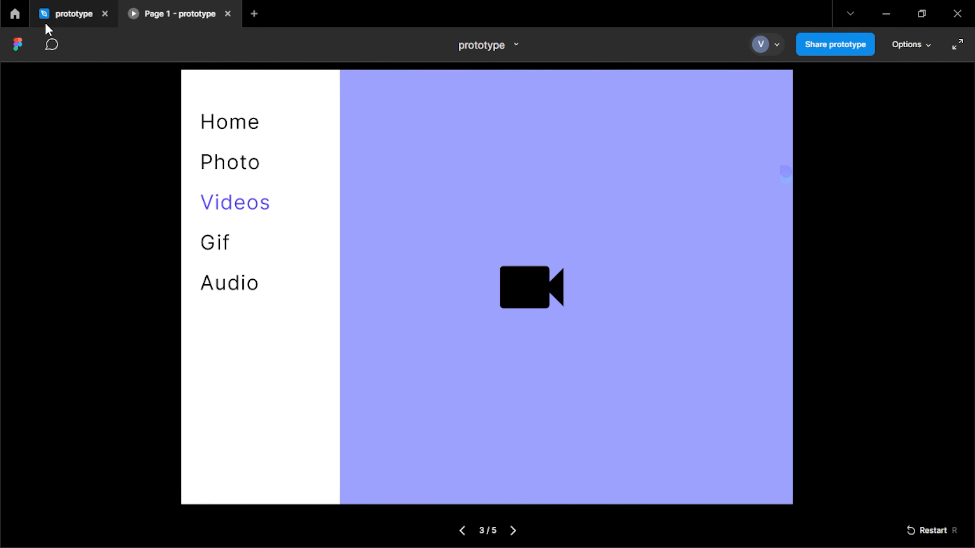
{"action": "left_click", "coordinate": [60, 17]}
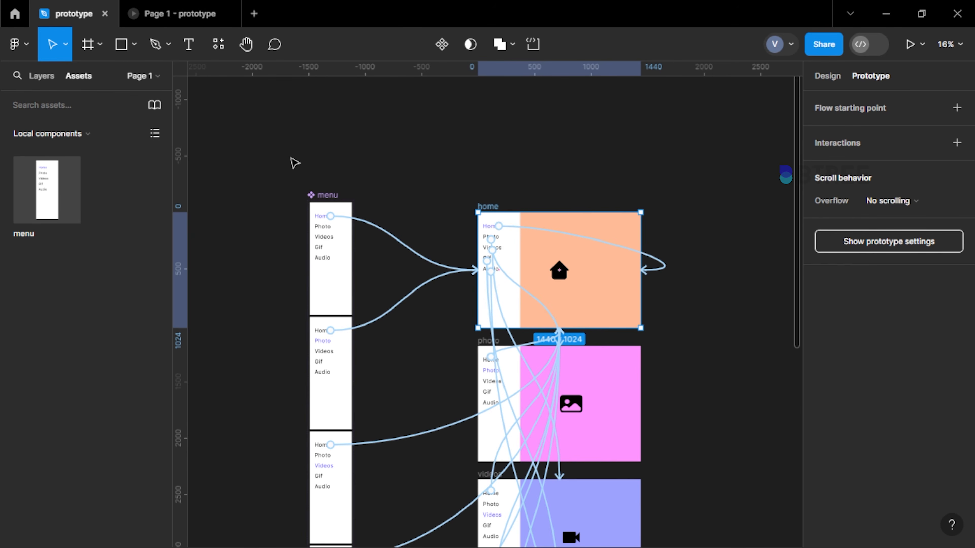